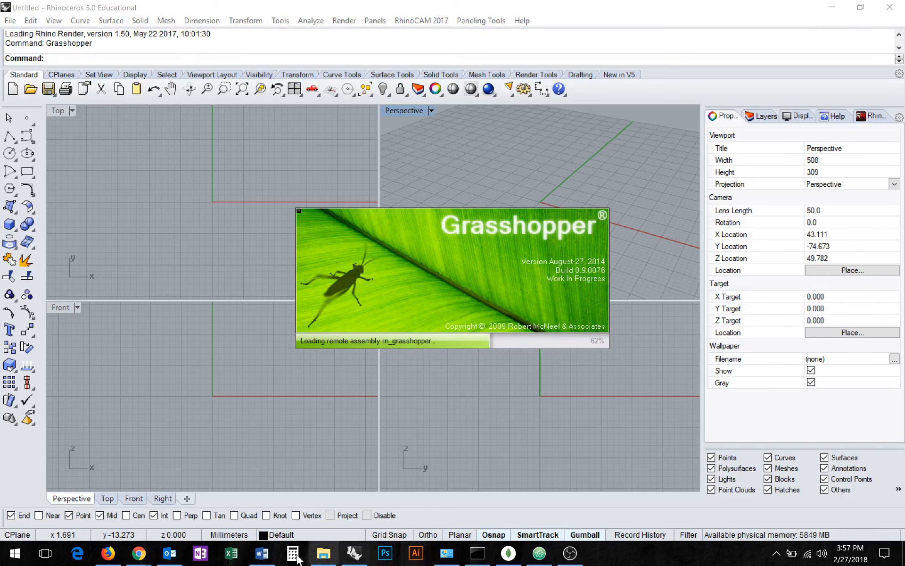
- Switch to Word to read the Part 1 requirements in Assignment 8.docx, and return to Rhino
left_click(267, 556)
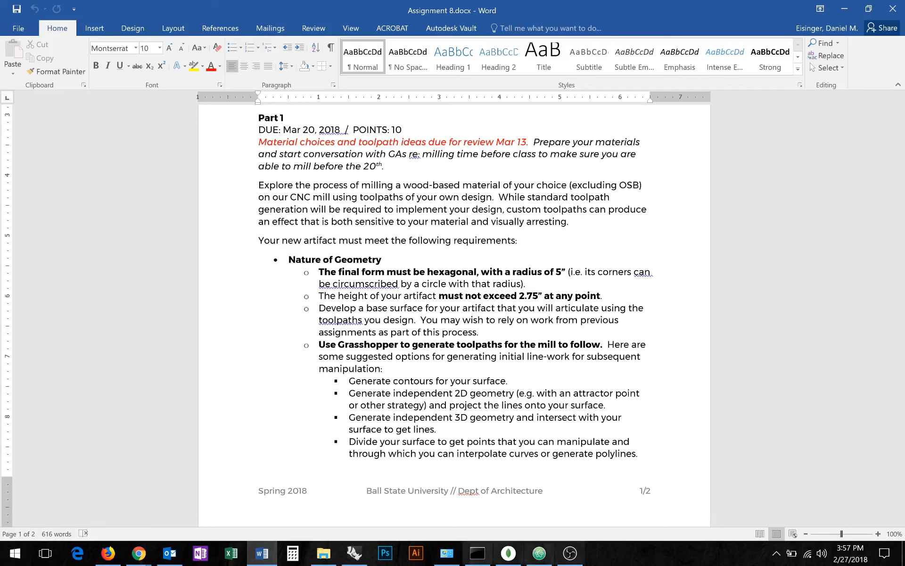
left_click(359, 556)
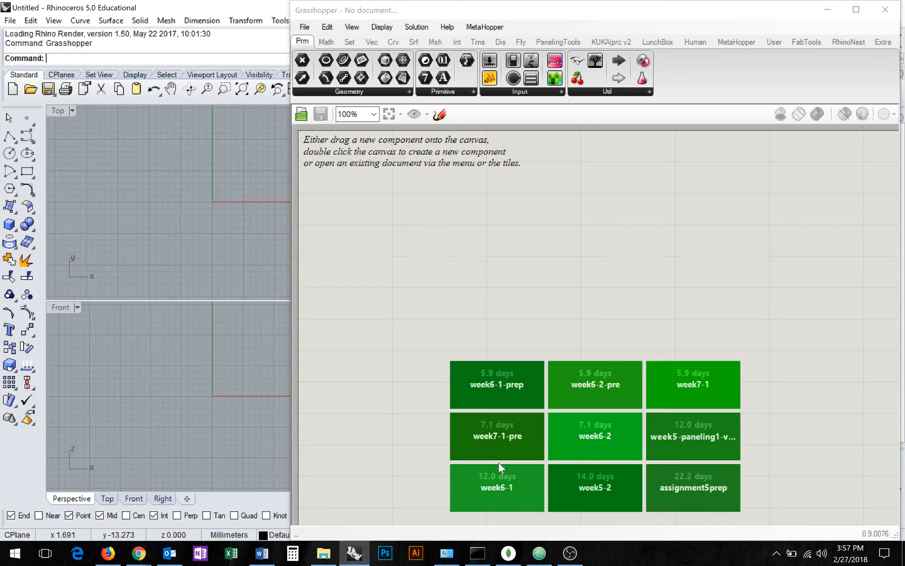
- Move the Grasshopper window aside from the modelling viewports and open the recent Rhino file week5-1.3dm
left_click_drag(386, 16, 534, 56)
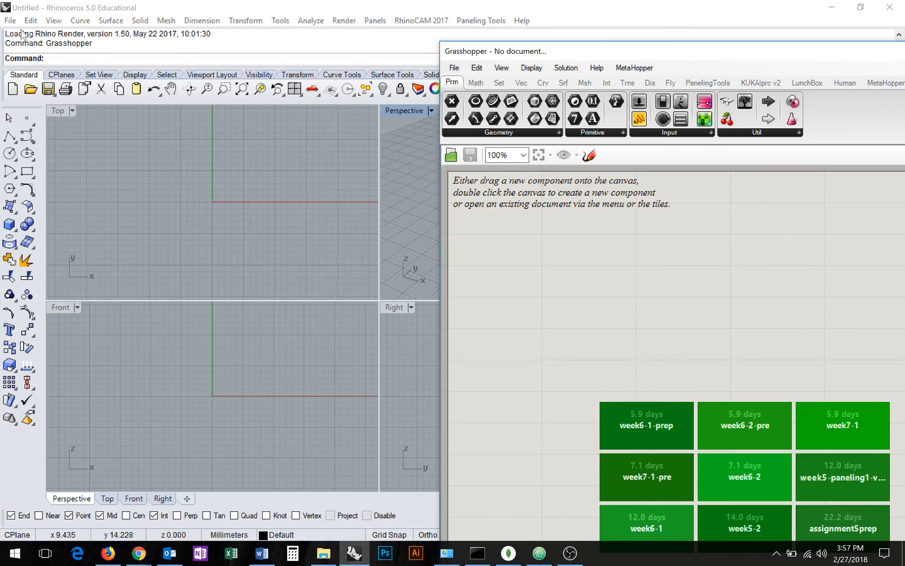
left_click(10, 20)
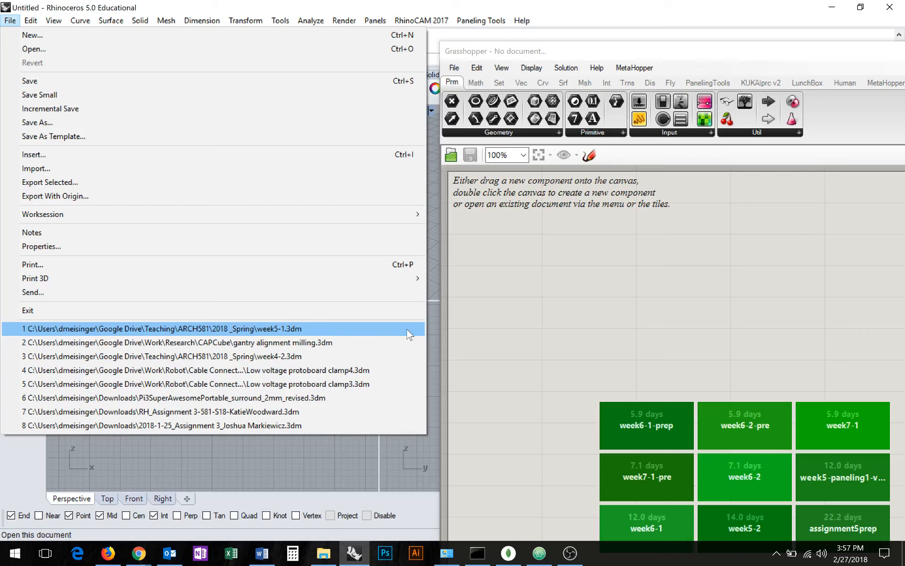
left_click(383, 328)
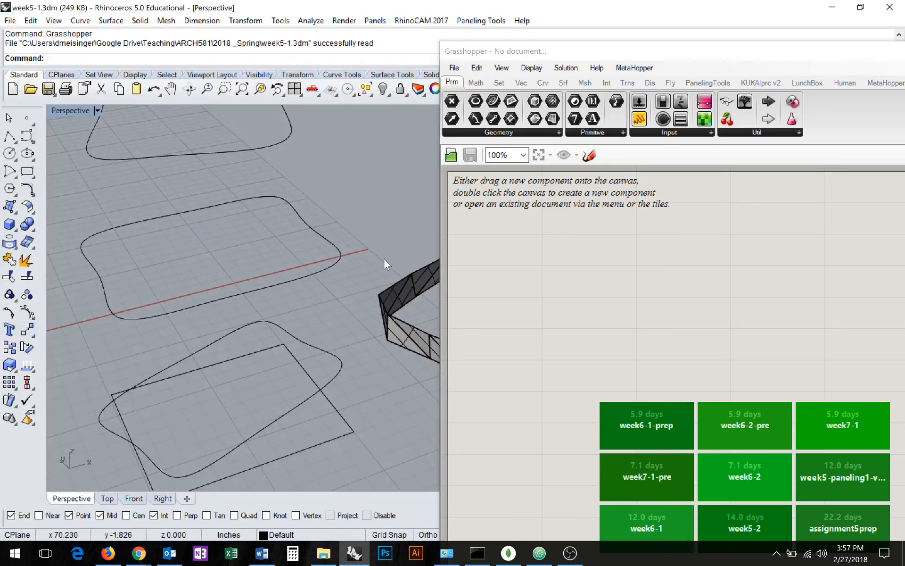
- Examine the large curved surface in the perspective view from several angles
right_click_drag(384, 257, 222, 325, "shift")
scroll(209, 254, "down", 12)
right_click_drag(283, 308, 319, 375)
scroll(319, 374, "up", 3)
scroll(318, 375, "up", 4)
right_click_drag(330, 408, 227, 241)
right_click_drag(226, 241, 302, 302)
right_click_drag(301, 302, 254, 285, "shift")
scroll(112, 330, "down", 3)
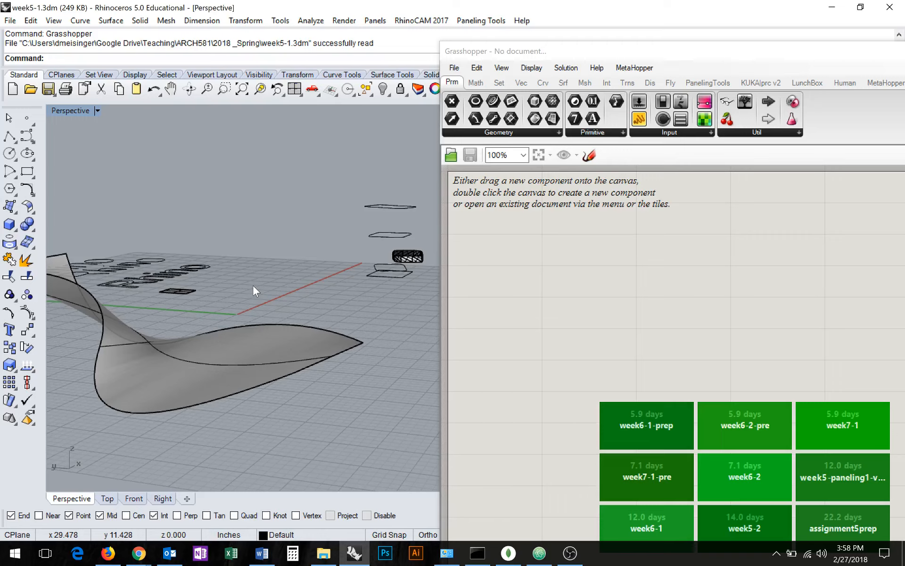
right_click_drag(356, 283, 311, 327)
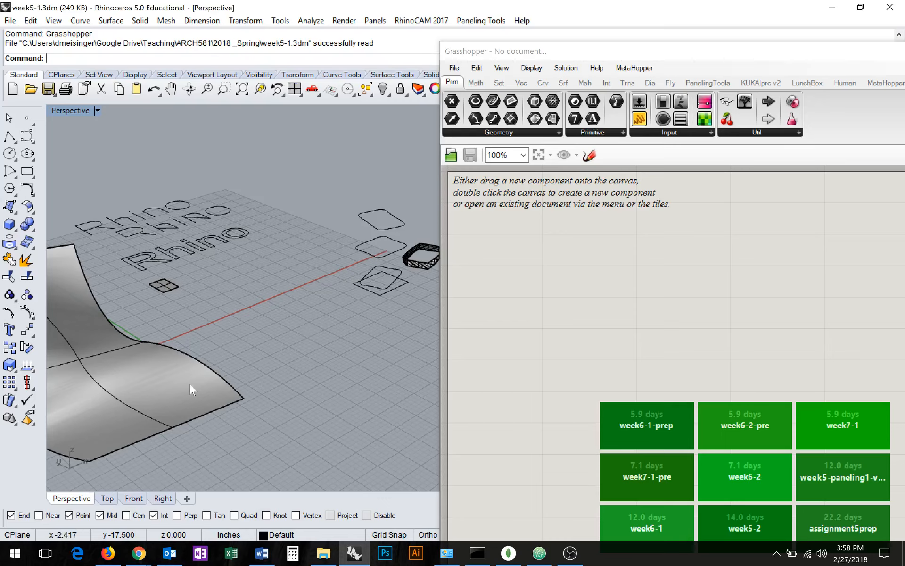
right_click_drag(189, 383, 377, 360, "shift")
scroll(335, 376, "up", 3)
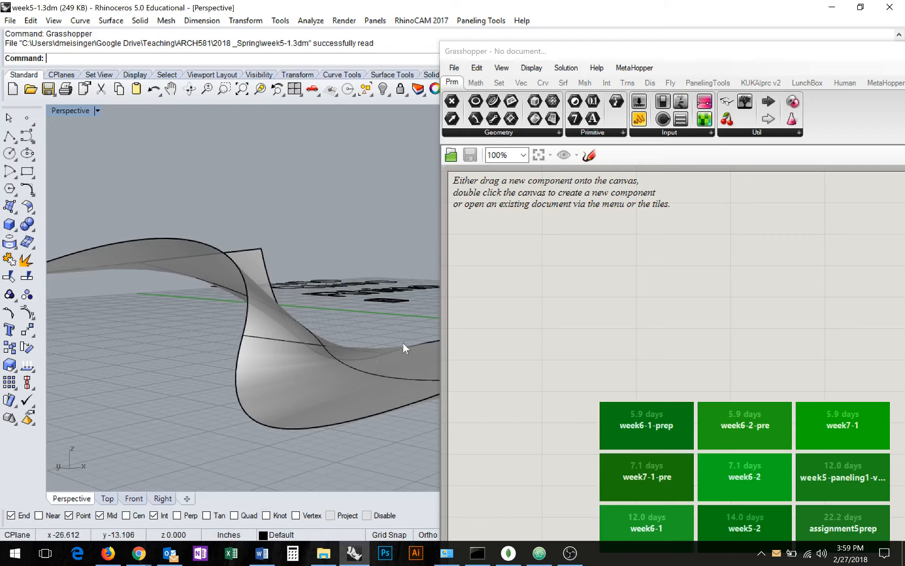
right_click_drag(315, 369, 264, 381)
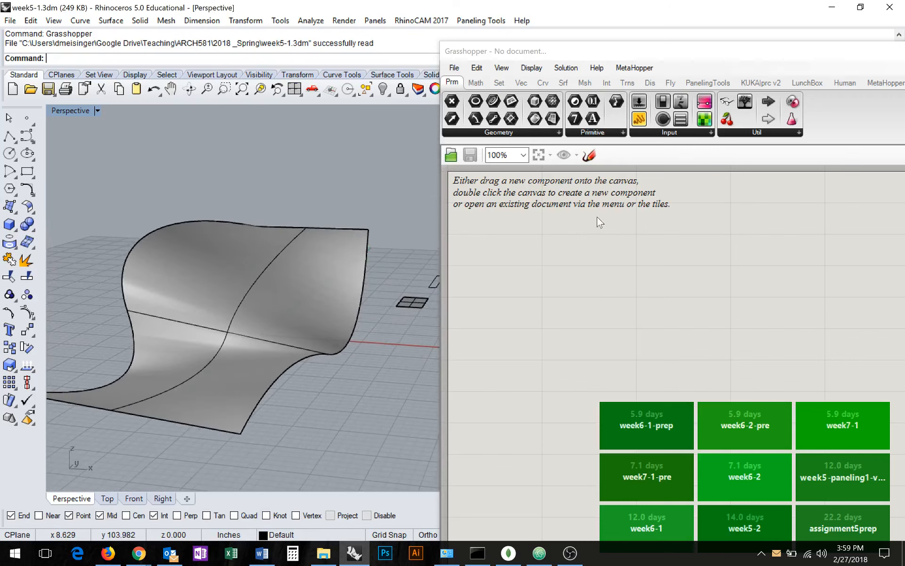
- Add a Surface parameter to the Grasshopper canvas and reference the large curved Rhino surface in it
left_click(568, 239)
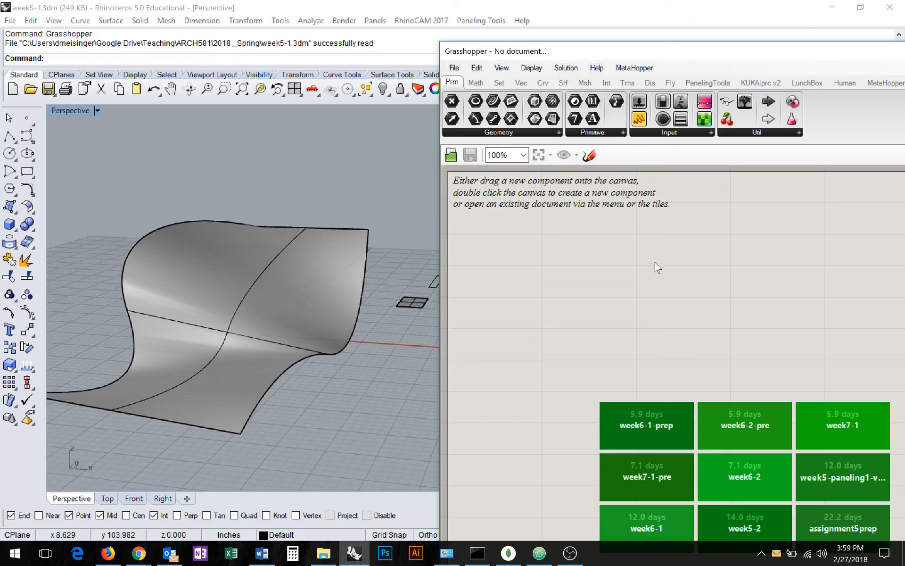
double_click(521, 260)
type("srf")
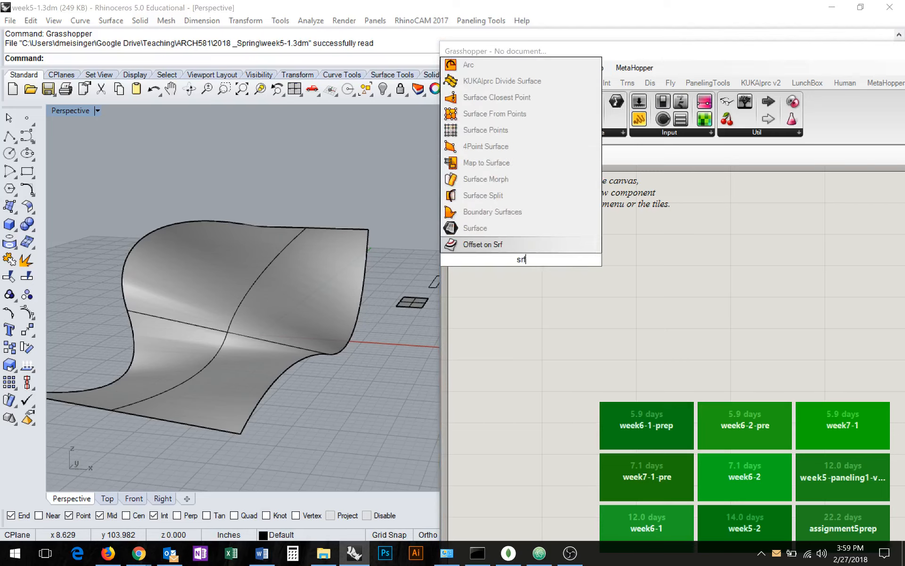
left_click(505, 235)
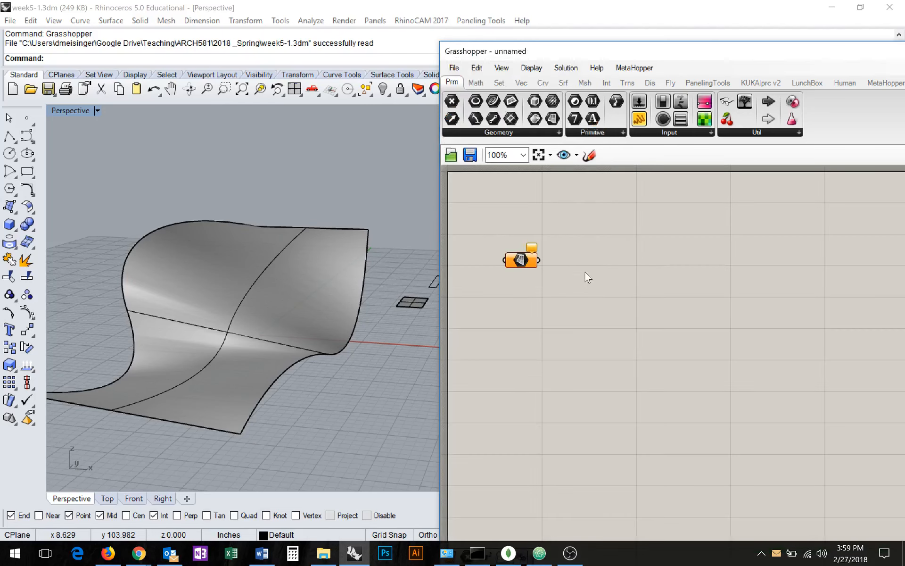
right_click(519, 259)
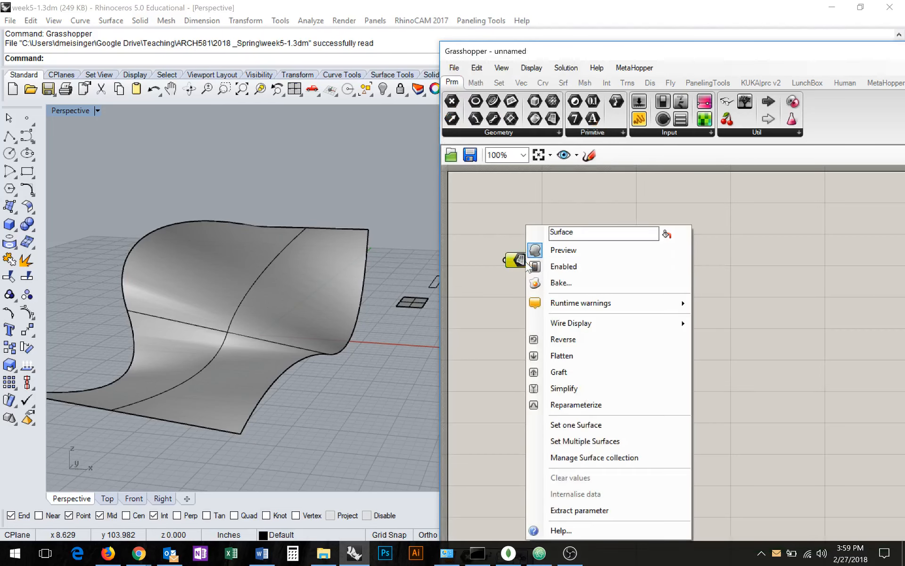
left_click(632, 424)
left_click(335, 315)
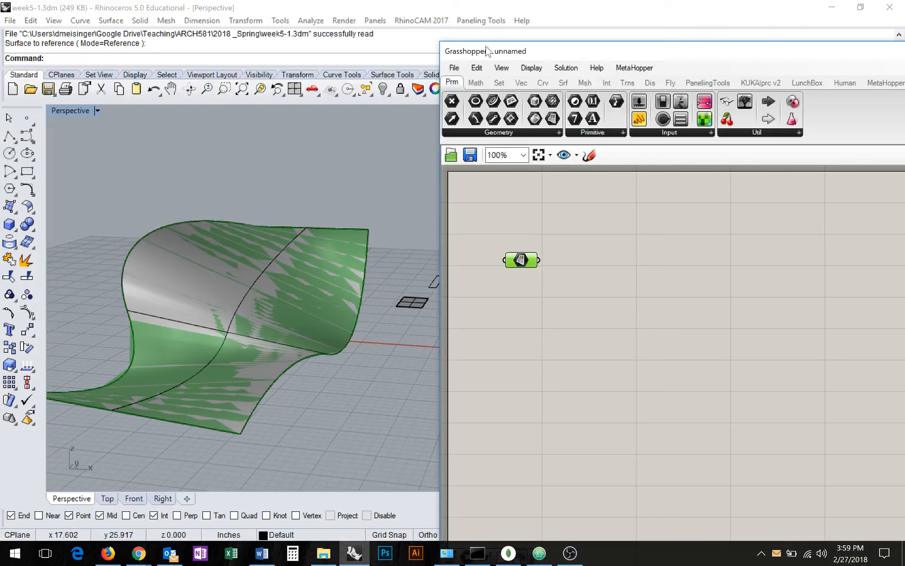
- Shift the Surface parameter down and place the Exceptions utility above it to label components by name
left_click_drag(527, 261, 530, 295)
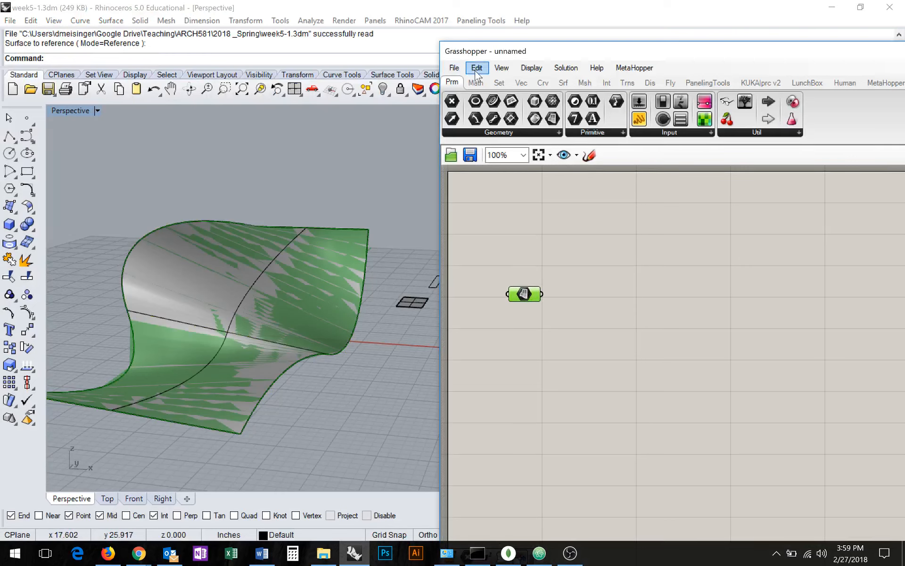
left_click_drag(727, 101, 504, 203)
right_click_drag(715, 276, 684, 260)
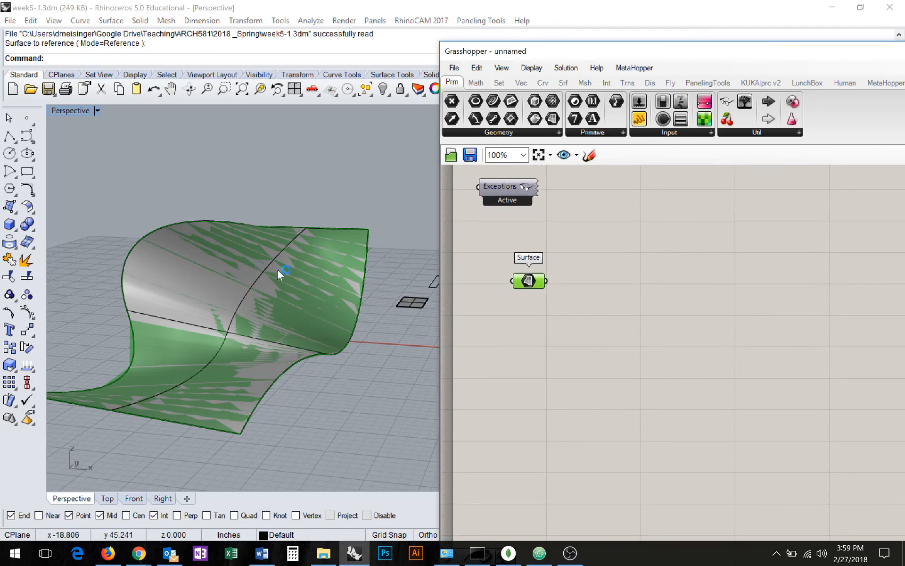
- Add the Contour component for Breps or meshes and place it beside the Surface parameter
right_click_drag(279, 274, 207, 310)
mouse_move(595, 303)
right_mouse_down()
mouse_move(590, 339)
mouse_move(599, 319)
right_mouse_up()
double_click(599, 319)
type("co")
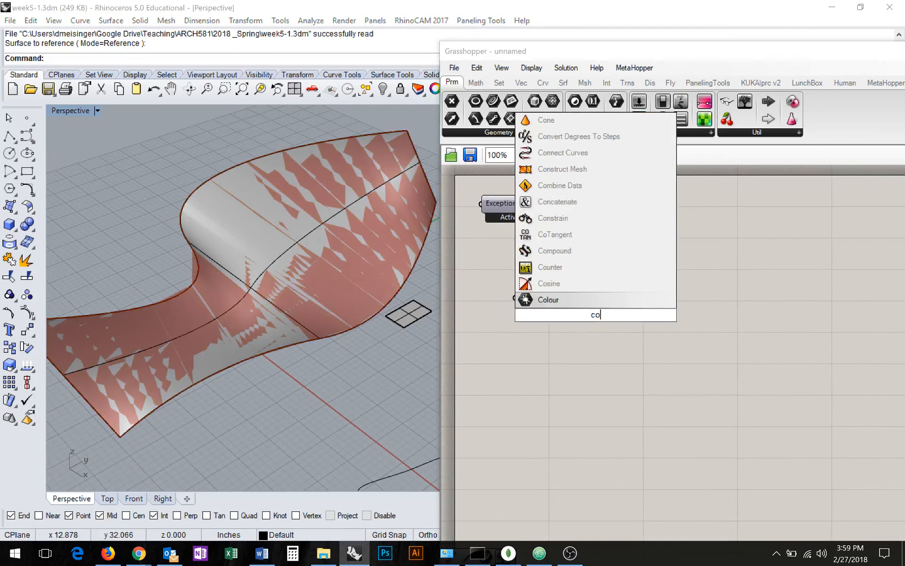
type("nt")
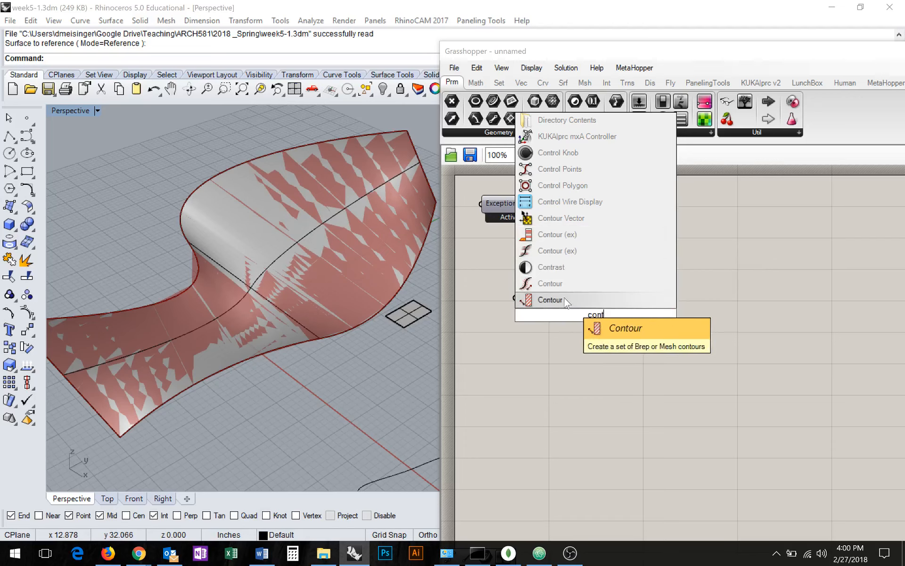
left_click(580, 300)
left_click_drag(635, 328, 702, 278)
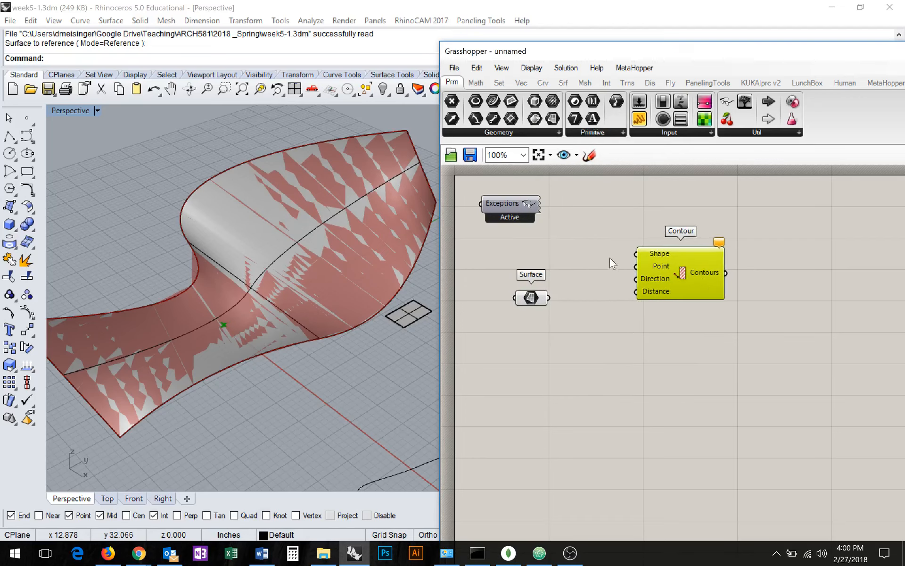
- Add the Brep version of the Contour (ex) component and arrange it beneath the Contour component
double_click(653, 380)
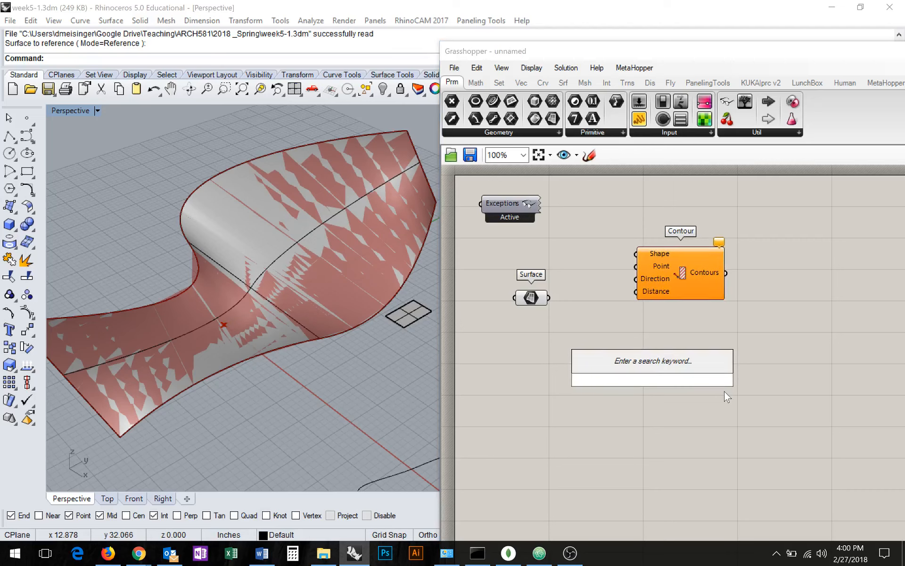
type("con")
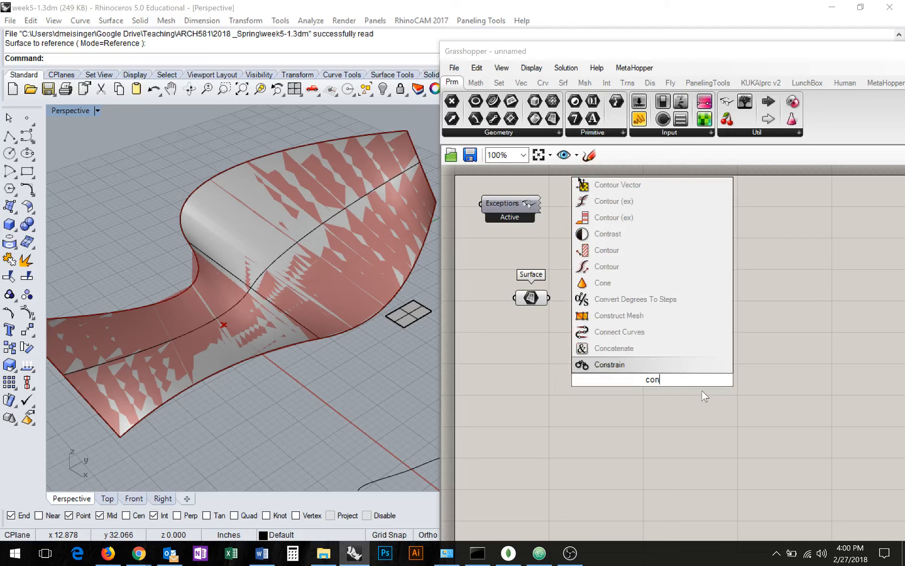
left_click(679, 218)
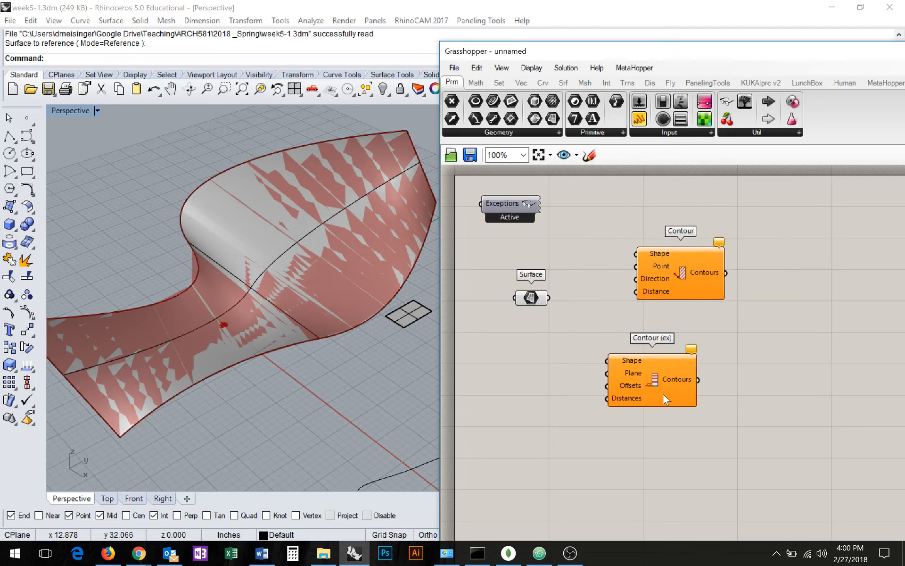
left_click_drag(661, 400, 691, 378)
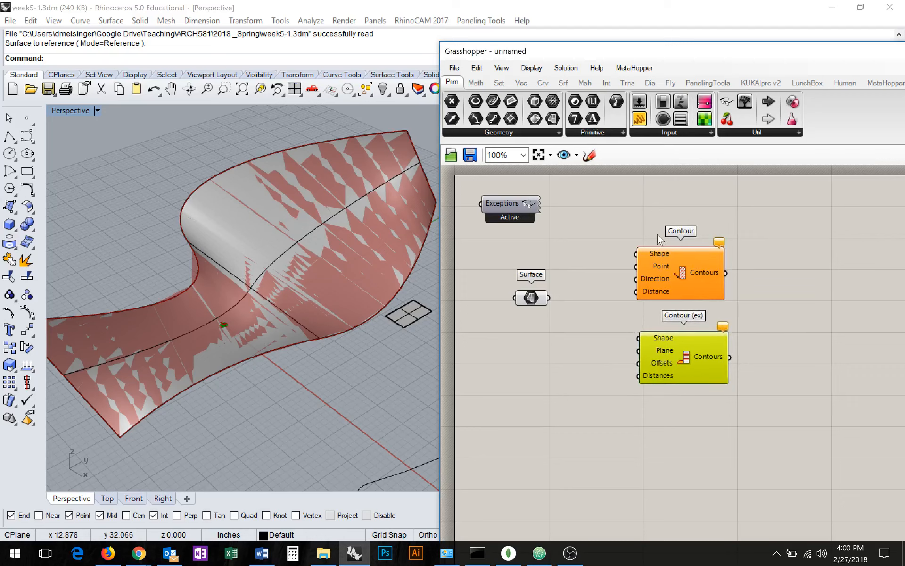
left_click_drag(666, 257, 668, 243)
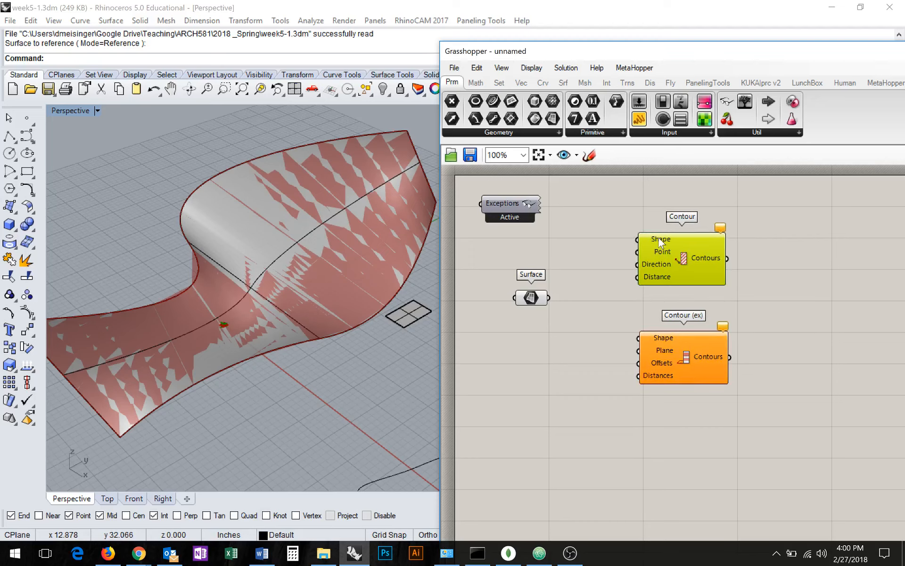
- Compare the inputs of the Contour and Contour (ex) components while spacing the two apart
mouse_move(667, 238)
mouse_move(662, 271)
left_click_drag(702, 351, 708, 376)
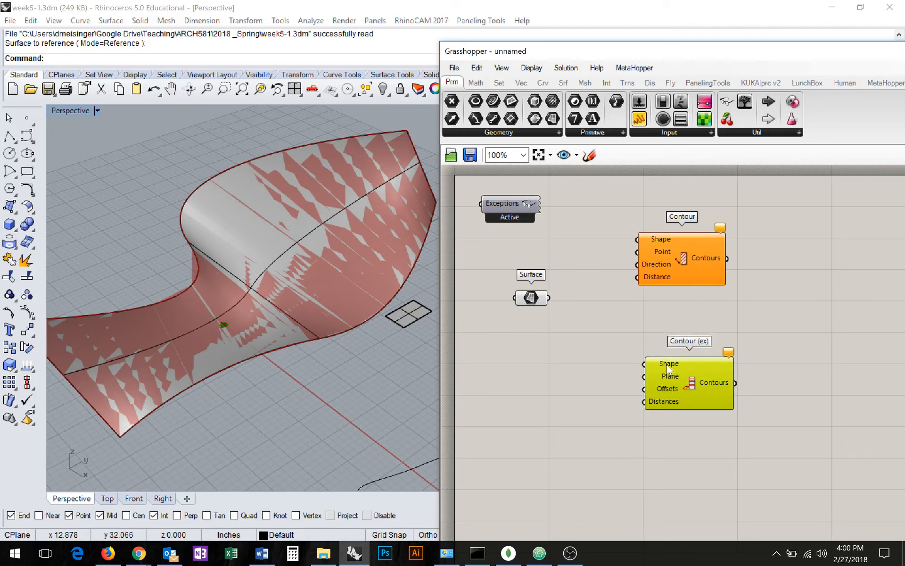
mouse_move(667, 364)
left_click_drag(672, 254, 692, 259)
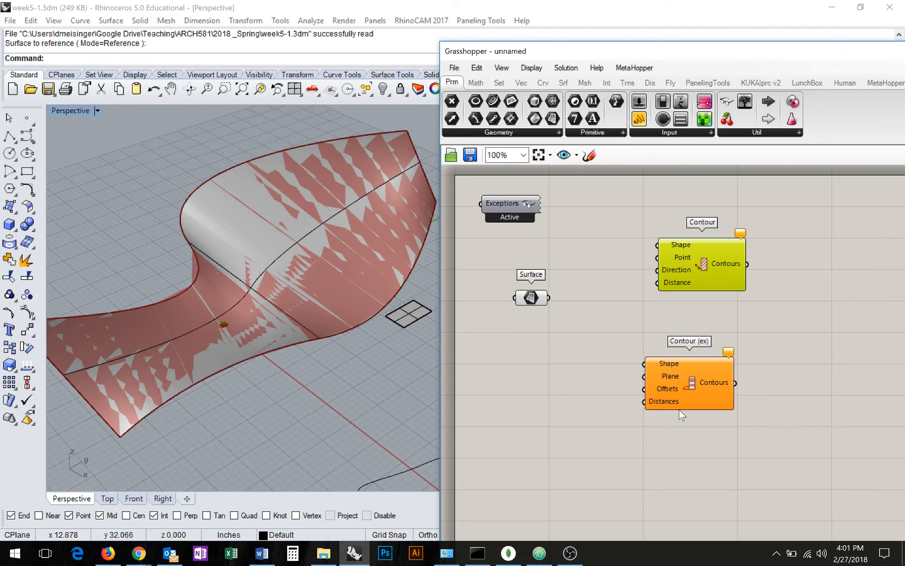
- Connect the Surface parameter to Contour's Shape input and move Contour (ex) well below the Contour component
right_click_drag(277, 333, 324, 301, "shift")
left_click_drag(716, 282, 711, 294)
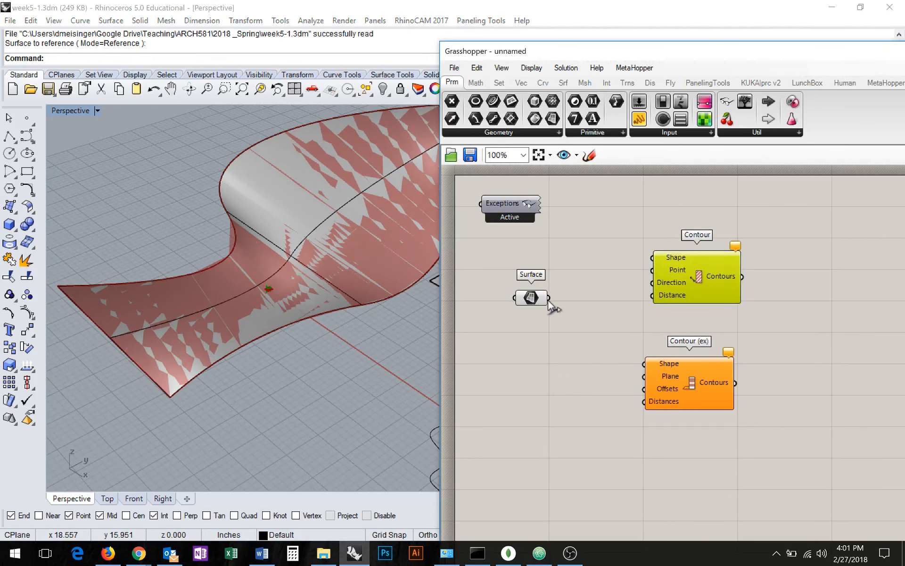
left_click_drag(548, 300, 654, 258)
right_click_drag(669, 311, 705, 293)
left_click(726, 372)
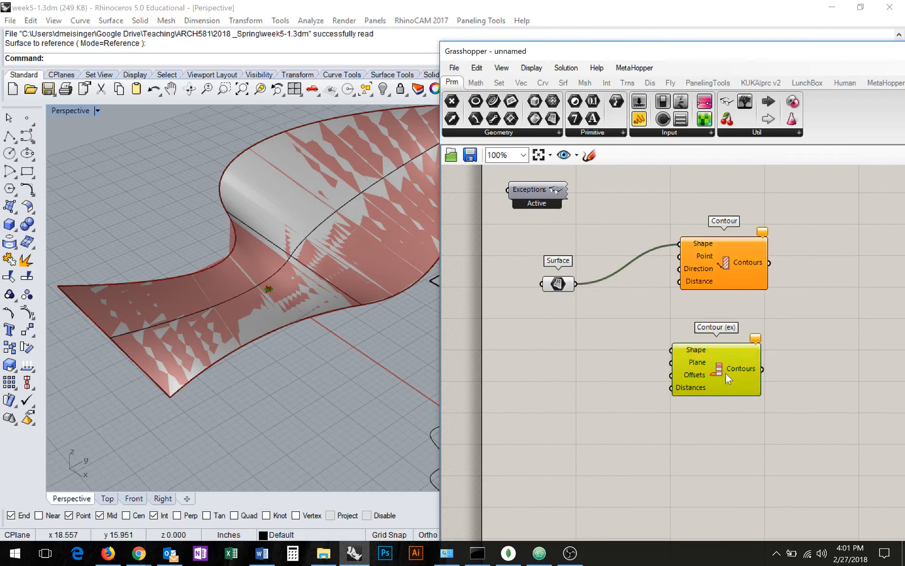
left_click_drag(726, 372, 737, 464)
left_click_drag(726, 263, 728, 299)
- Place a Rhino point object at the near corner of the curved surface
right_click_drag(261, 327, 297, 313, "shift")
right_click_drag(180, 333, 202, 311)
left_click(27, 118)
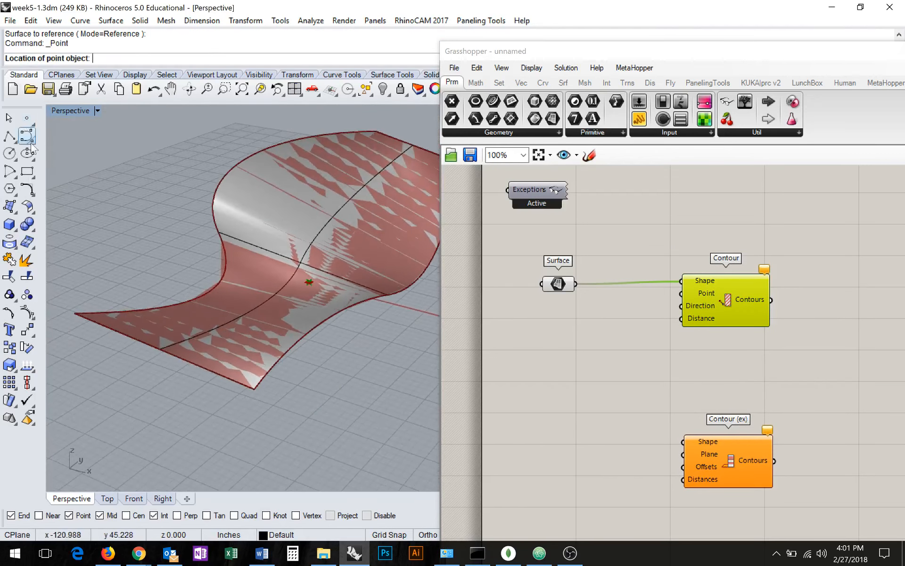
left_click(256, 391)
- Select the corner point in Rhino and add a Point parameter below the Surface parameter
right_click_drag(344, 406, 294, 369)
left_click(199, 360)
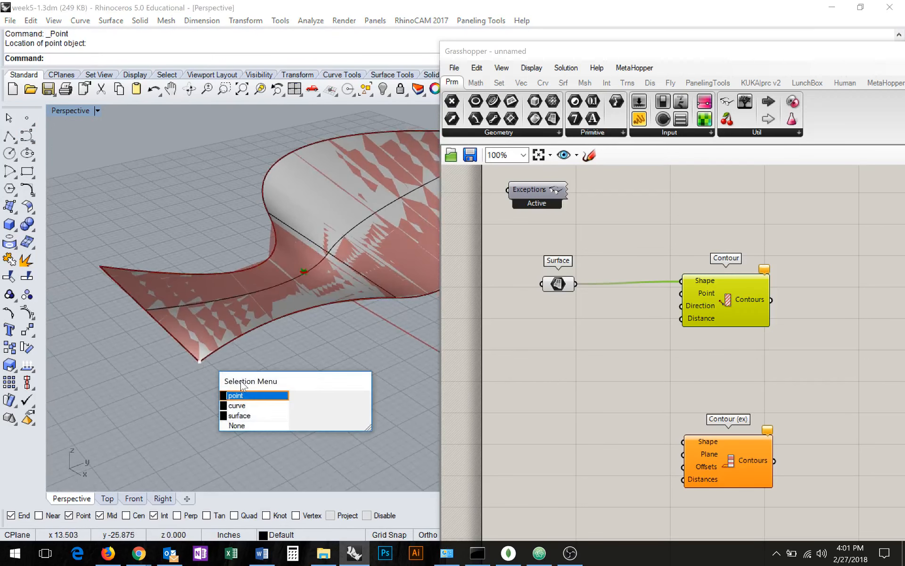
left_click(243, 395)
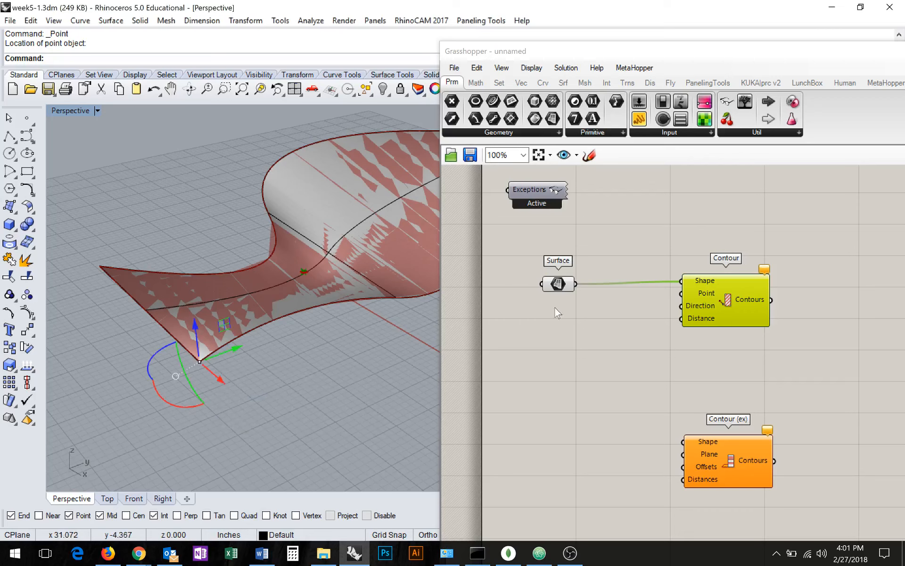
left_click(553, 338)
double_click(553, 338)
type("point")
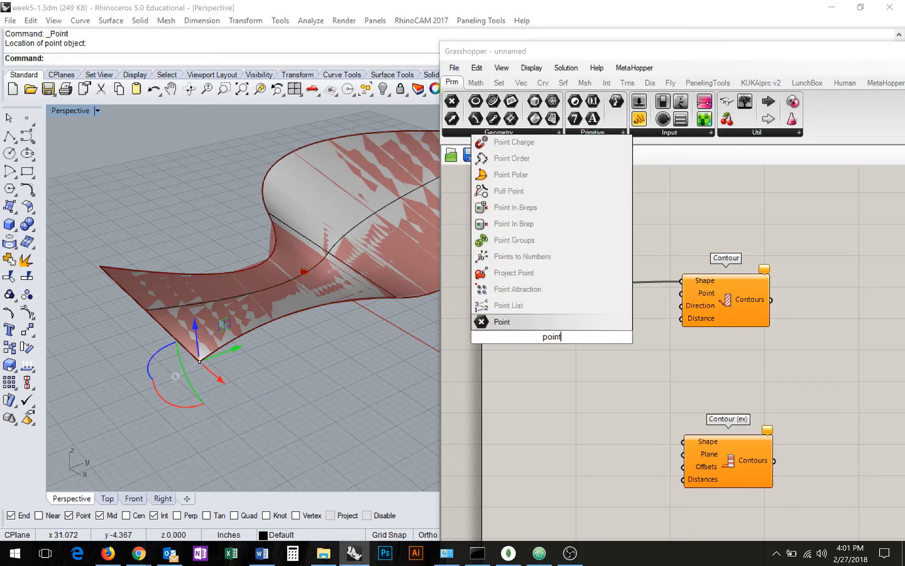
key("Return")
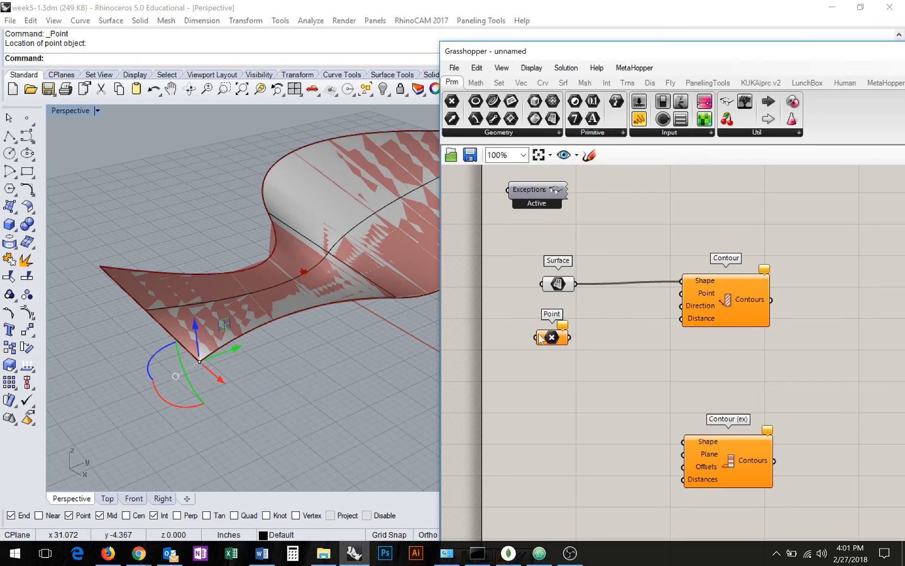
- Reference the selected corner point in the Point parameter and connect it to Contour's Point input
right_click(547, 337)
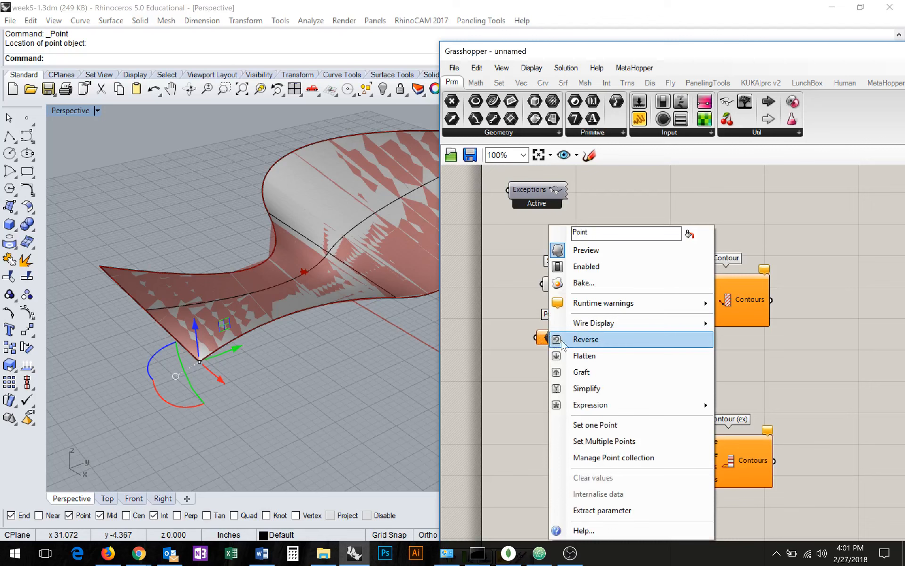
left_click(615, 425)
left_click_drag(572, 339, 681, 293)
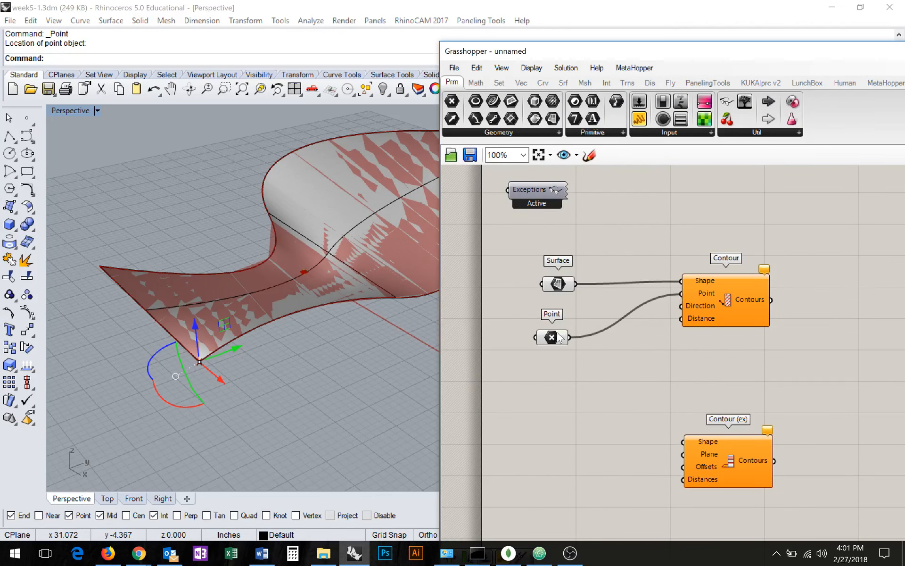
- Move the Point parameter to the lower-left side of the Surface parameter on the Grasshopper canvas
left_click_drag(557, 339, 525, 307)
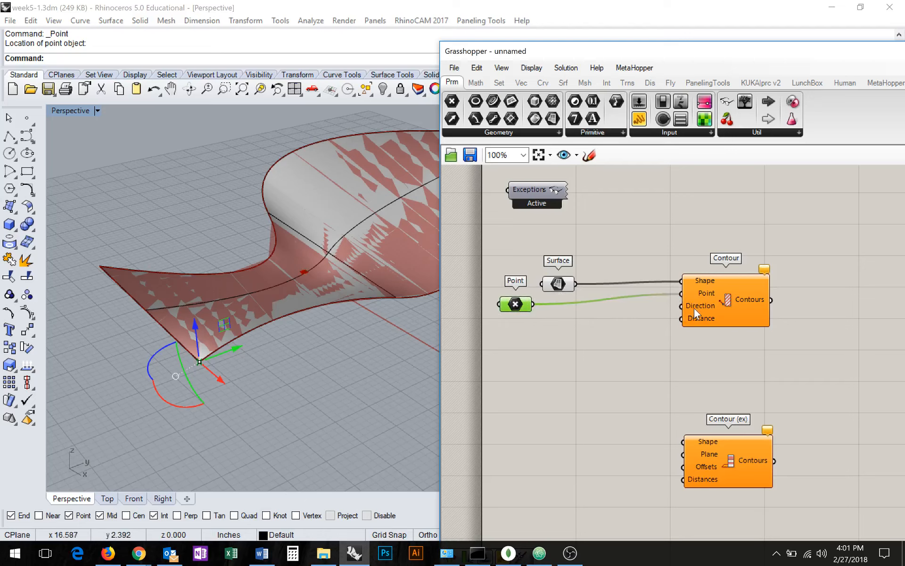
mouse_move(695, 307)
right_click_drag(347, 448, 136, 257, "shift")
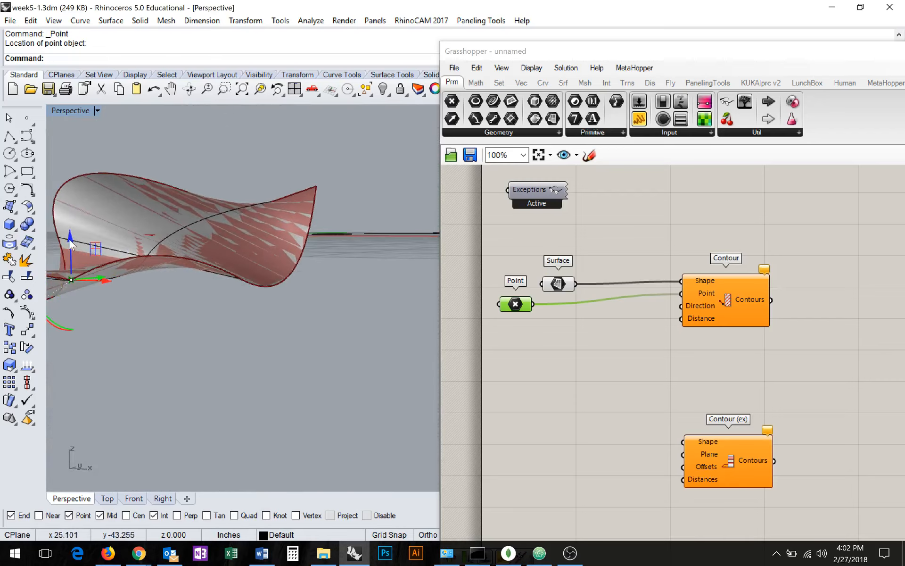
mouse_move(204, 222)
right_mouse_down()
mouse_move(352, 243)
mouse_move(302, 282)
mouse_move(128, 234)
mouse_move(299, 233)
mouse_move(368, 258)
mouse_move(416, 242)
mouse_move(307, 254)
right_mouse_up()
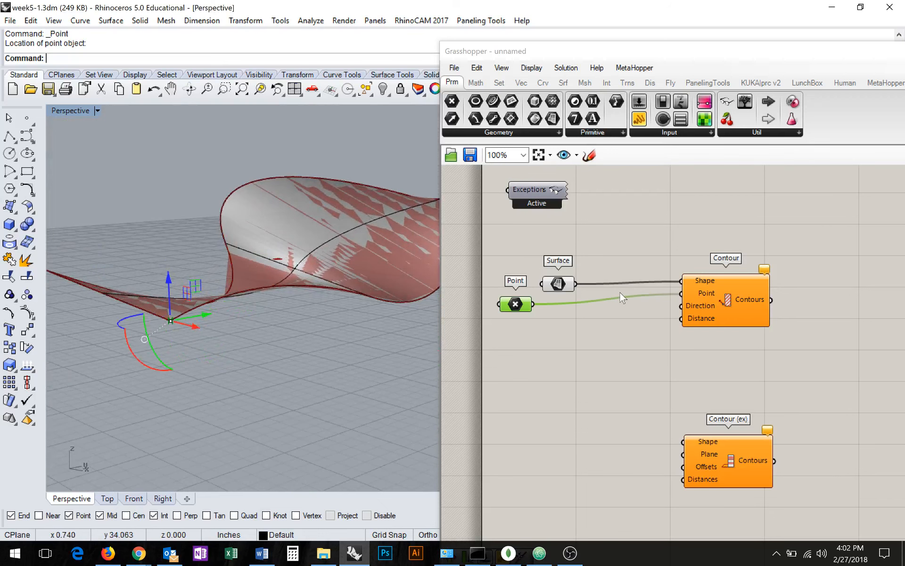
- Add a Number Slider set to 0.5 below the Point parameter and connect it to Contour's Distance input
left_click(584, 339)
right_click_drag(583, 339, 588, 338)
double_click(588, 336)
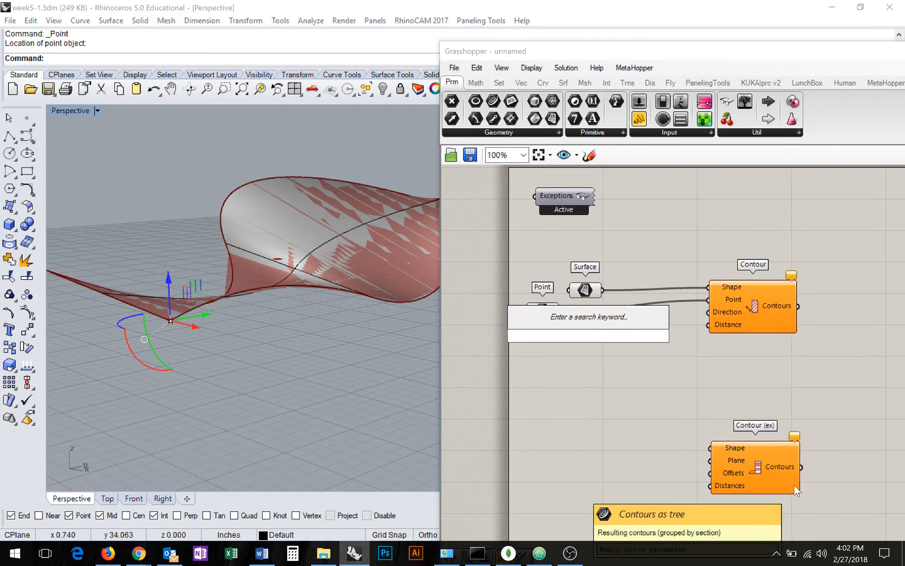
type("0.")
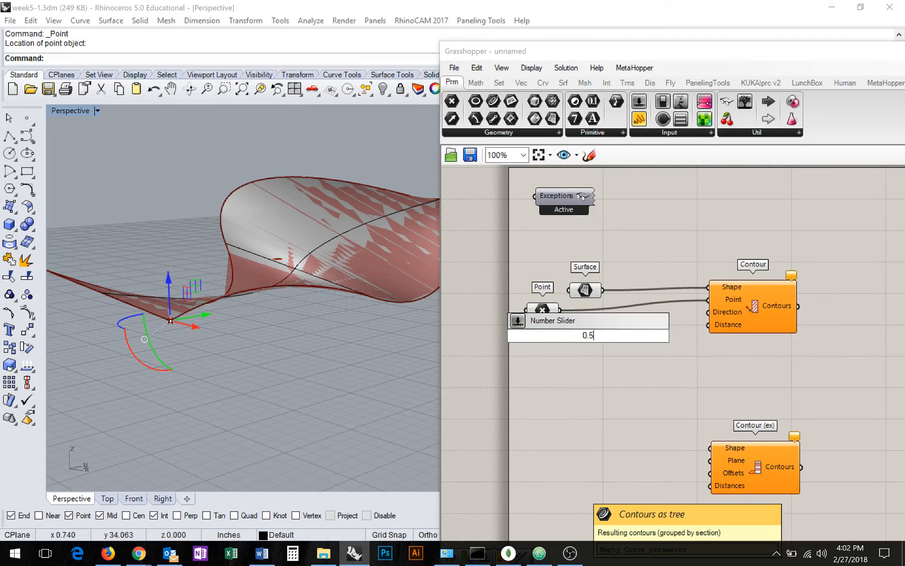
type("5")
key("Return")
left_click_drag(654, 336, 743, 324)
right_click_drag(361, 288, 410, 372)
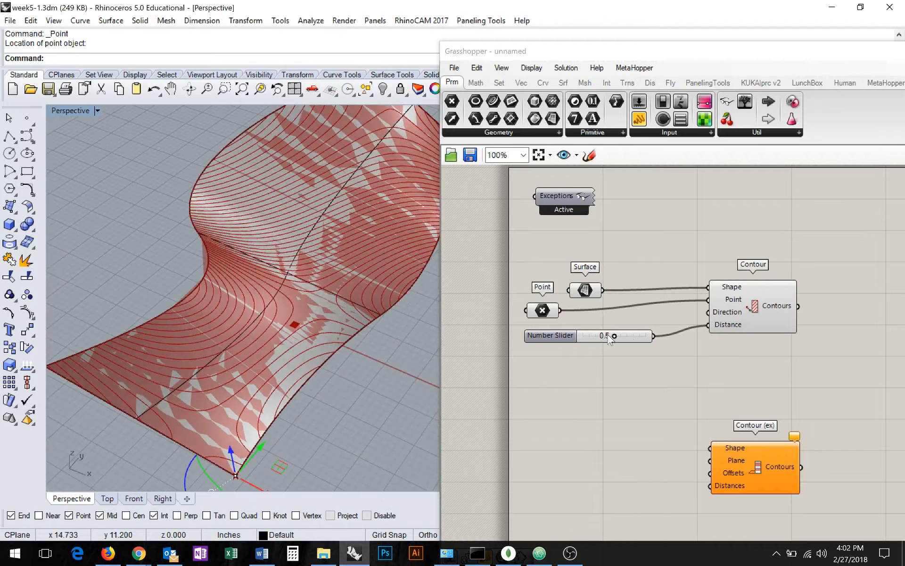
- Select the Contour component to highlight its curves on the surface and set the distance slider to 0.6
left_click(752, 310)
right_click_drag(234, 355, 373, 358)
scroll(225, 328, "down", 10)
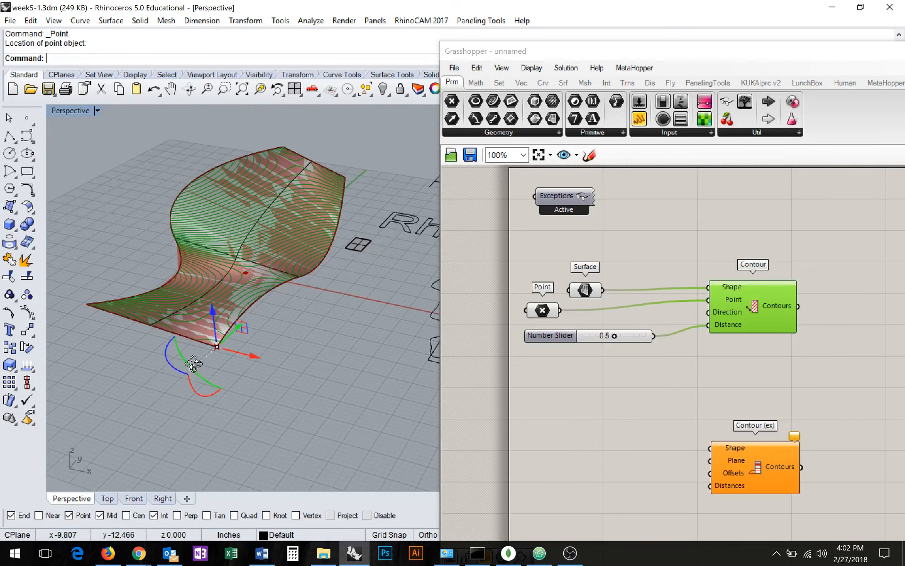
scroll(303, 317, "up", 5)
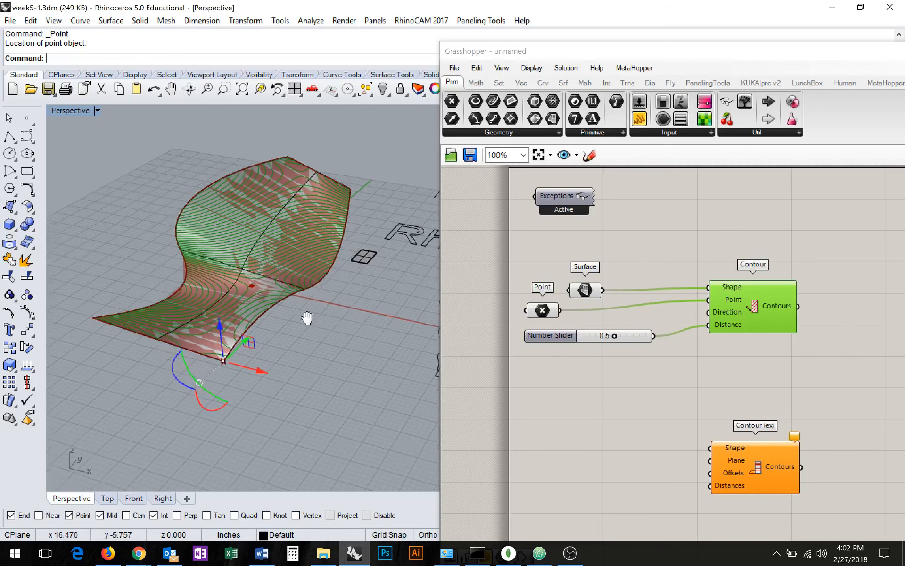
mouse_move(615, 336)
left_mouse_down()
mouse_move(622, 336)
mouse_move(602, 340)
mouse_move(616, 337)
left_mouse_up()
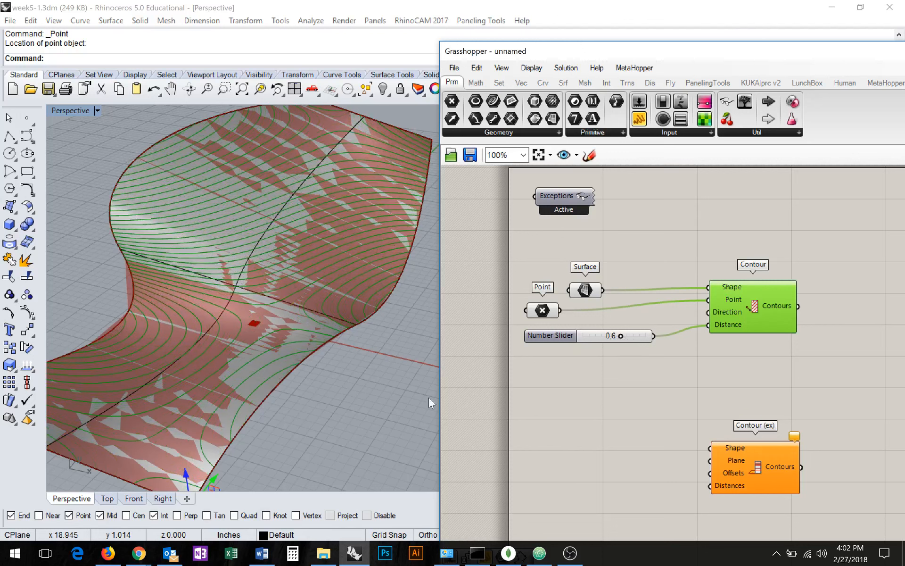
right_click_drag(429, 402, 241, 410)
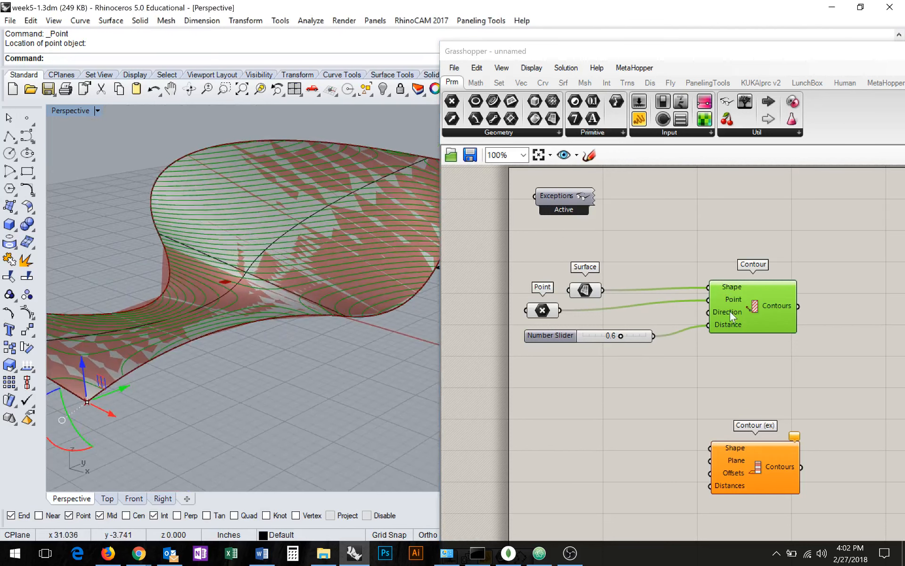
- Draw a sloped single-segment polyline in the Front view from the surface's corner point to above the surface's upper edge, with Ortho off
mouse_move(730, 311)
right_click_drag(242, 286, 215, 437, "shift")
scroll(229, 312, "down", 5)
right_click_drag(253, 337, 276, 312)
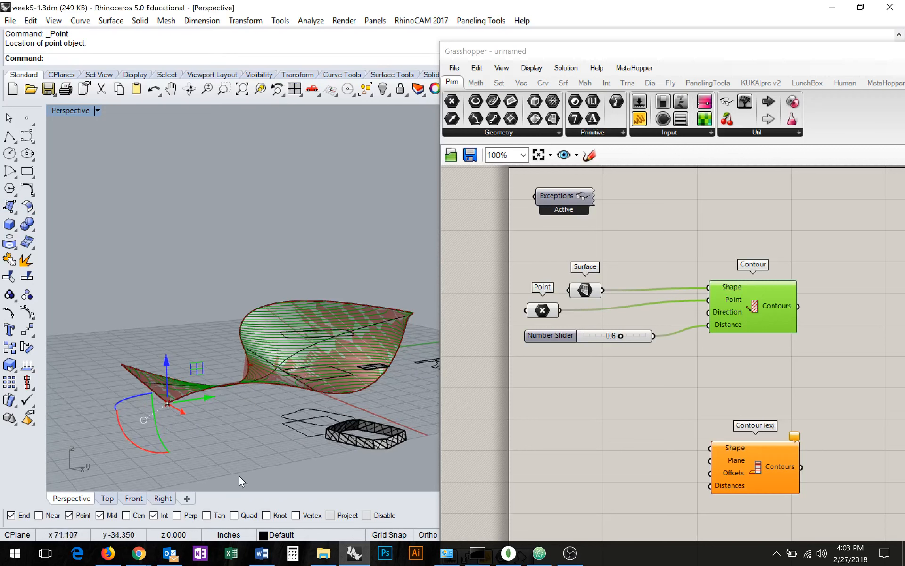
left_click(133, 498)
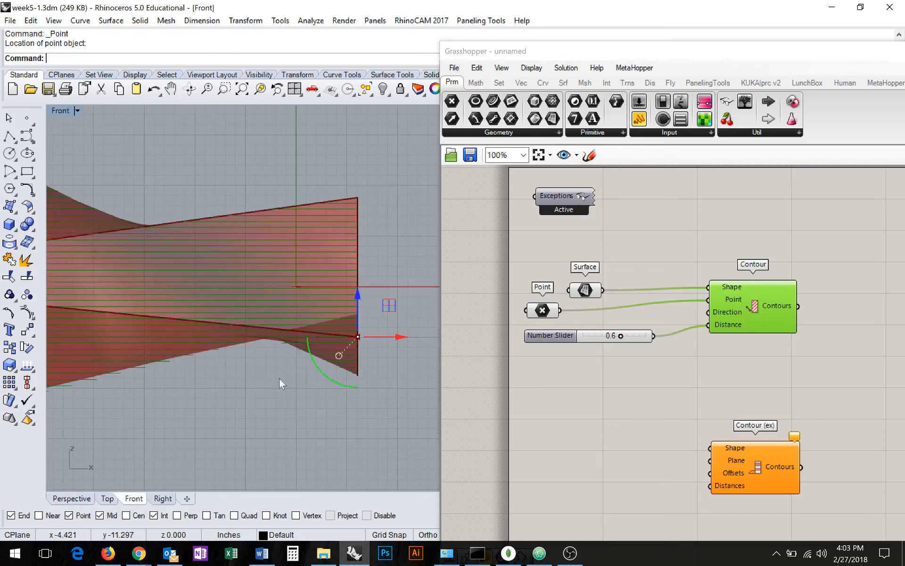
right_click_drag(329, 301, 268, 256)
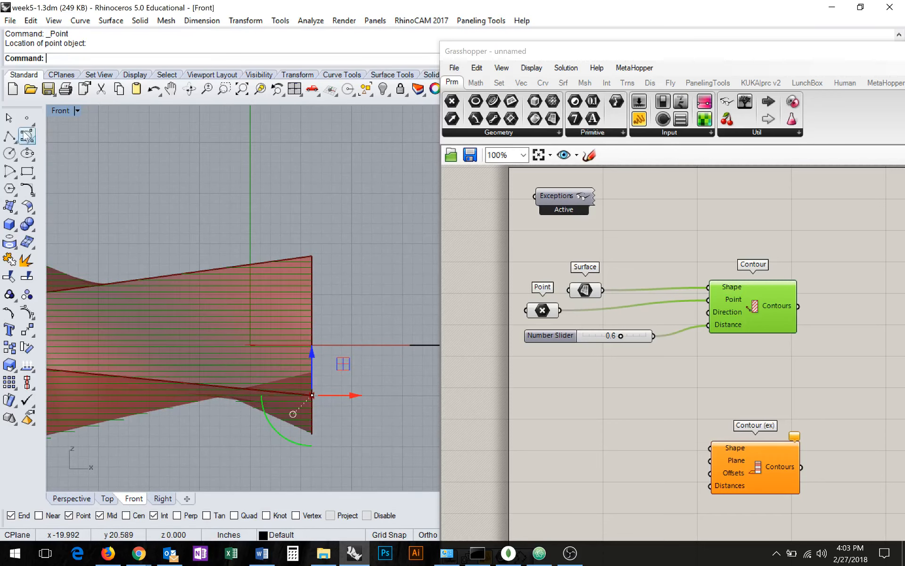
left_click(9, 136)
left_click(312, 395)
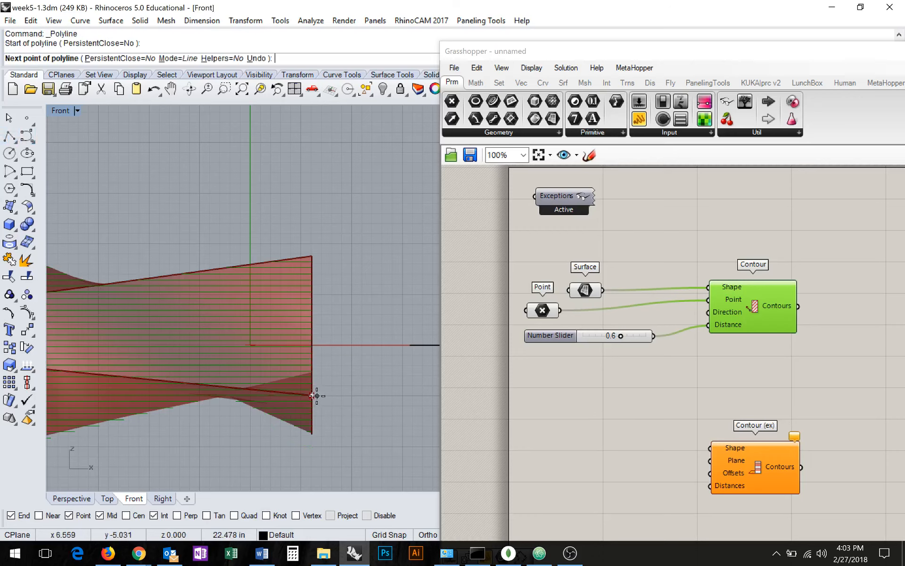
key("F8")
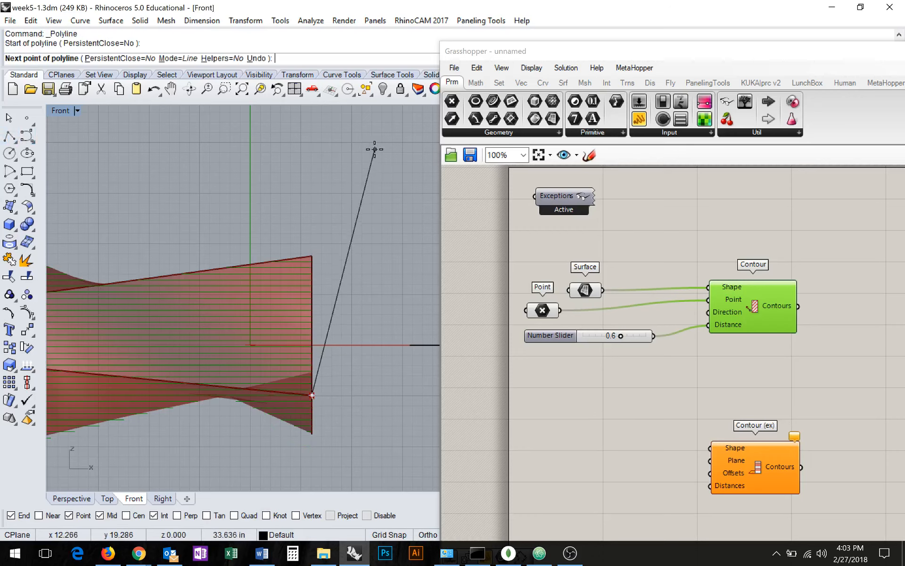
left_click(359, 153)
key("Return")
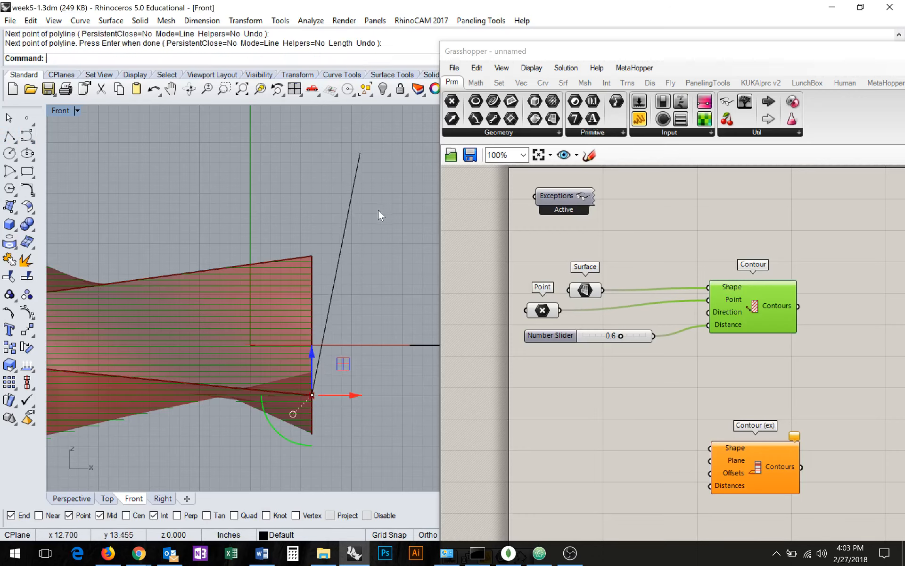
- Select the sloped line in Rhino and reference it in a new Curve parameter below the Number Slider
left_click(339, 259)
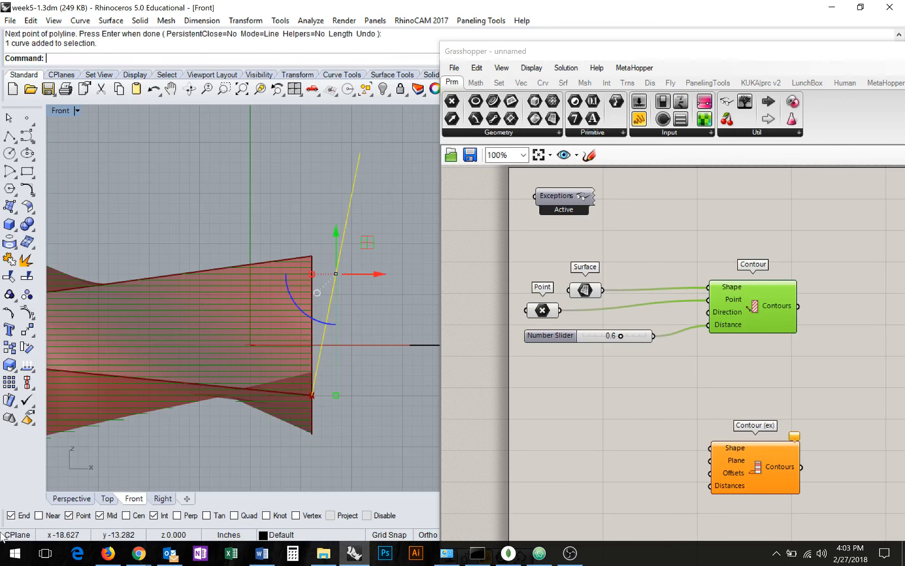
left_click(72, 499)
mouse_move(212, 468)
right_mouse_down()
mouse_move(321, 488)
mouse_move(301, 410)
mouse_move(339, 425)
right_mouse_up()
right_click_drag(244, 341, 255, 355)
double_click(573, 378)
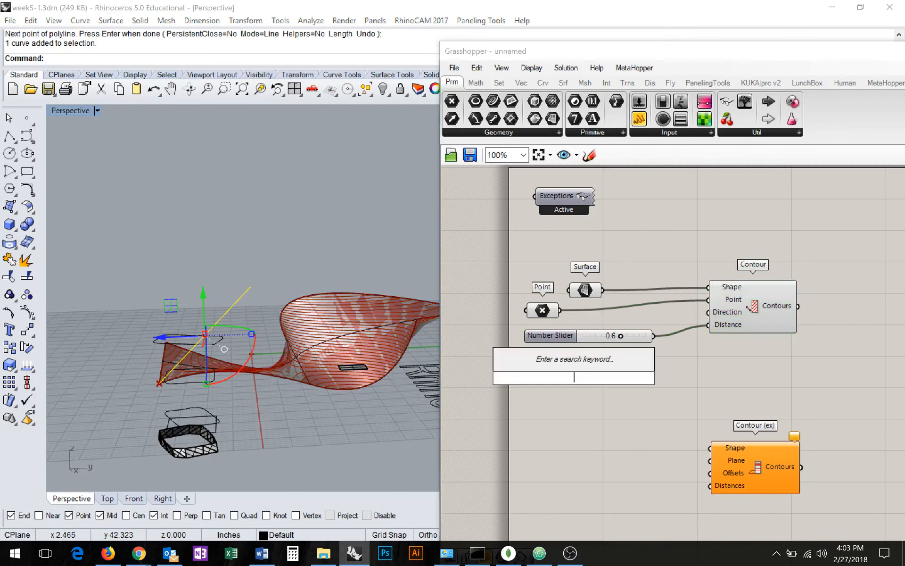
type("curve")
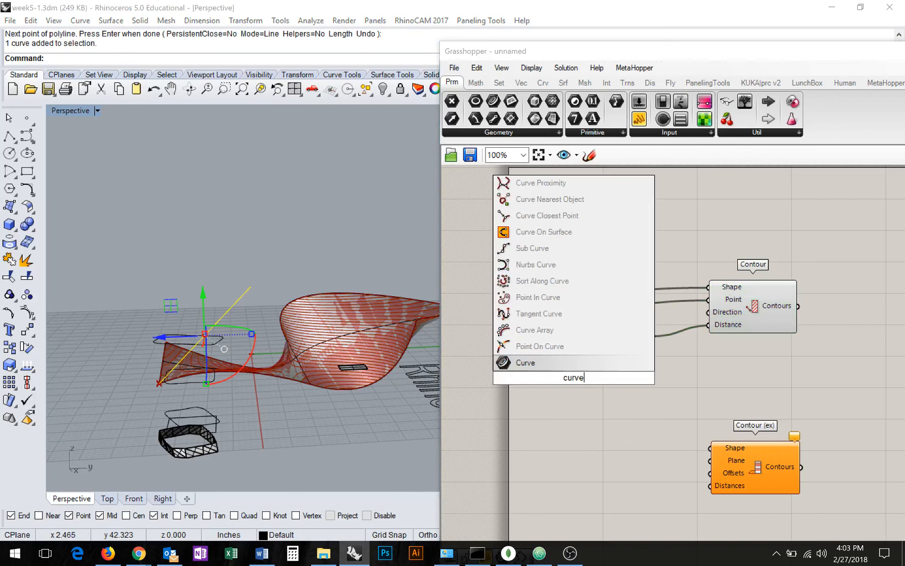
key("Return")
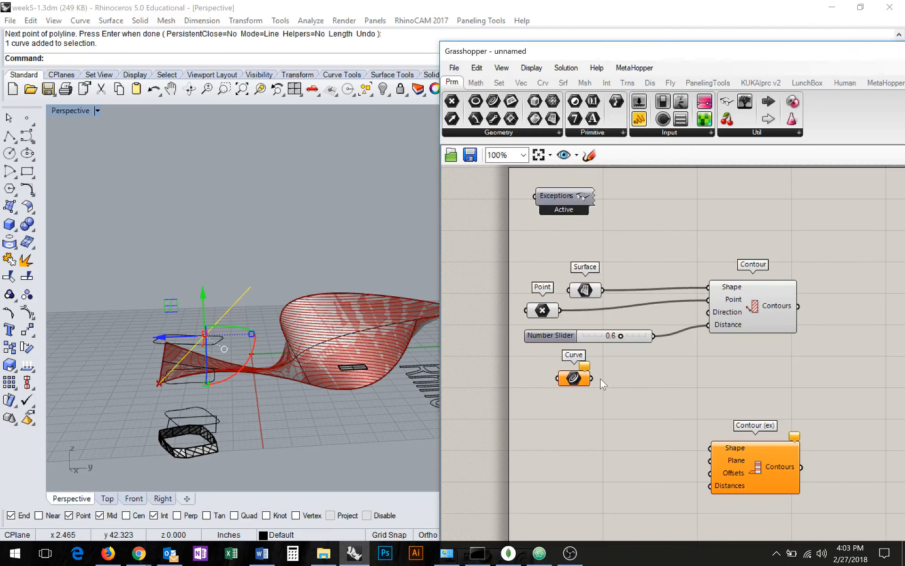
left_click_drag(582, 384, 558, 389)
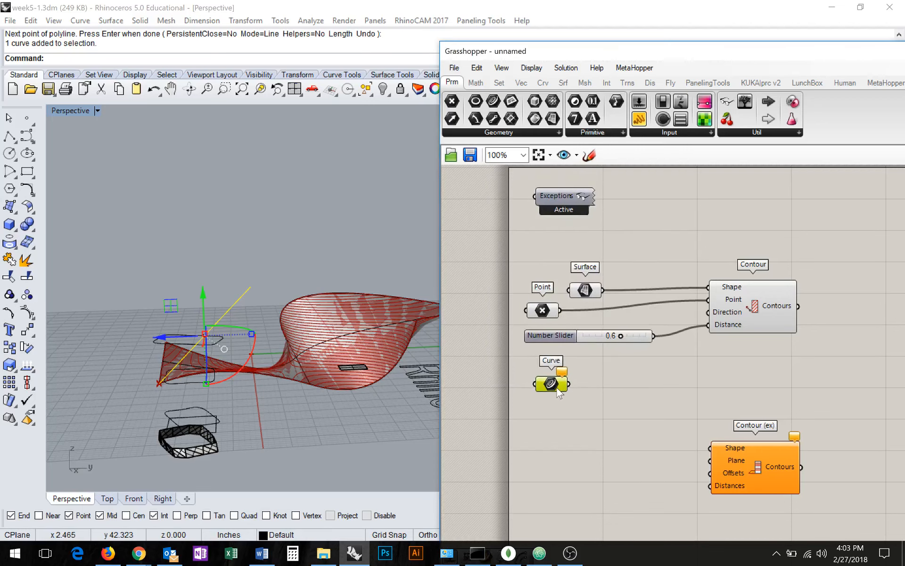
right_click(555, 387)
left_click(638, 431)
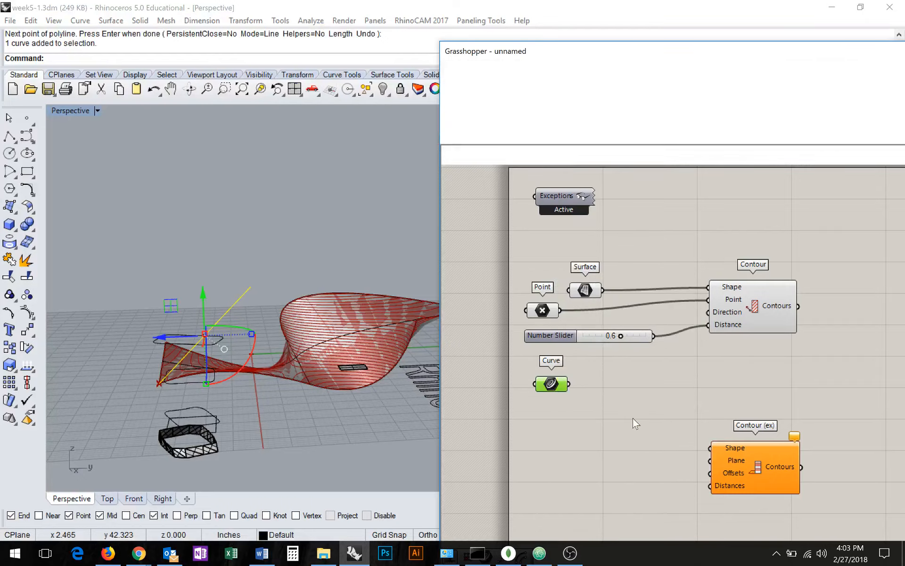
- Add an End Points component beside the Curve parameter and connect the curve to its Curve input
double_click(601, 391)
type("end")
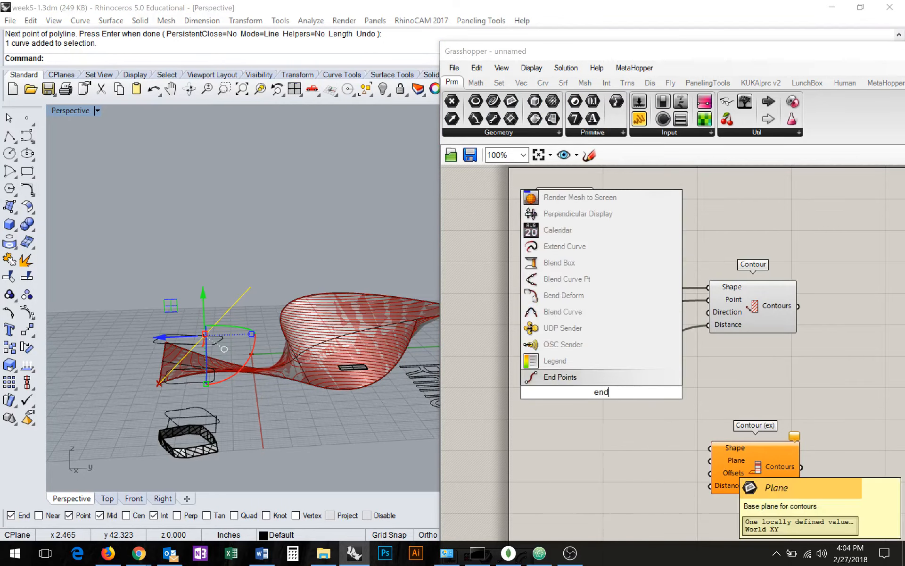
key("Return")
mouse_move(586, 398)
left_mouse_down()
mouse_move(598, 393)
mouse_move(580, 386)
left_mouse_up()
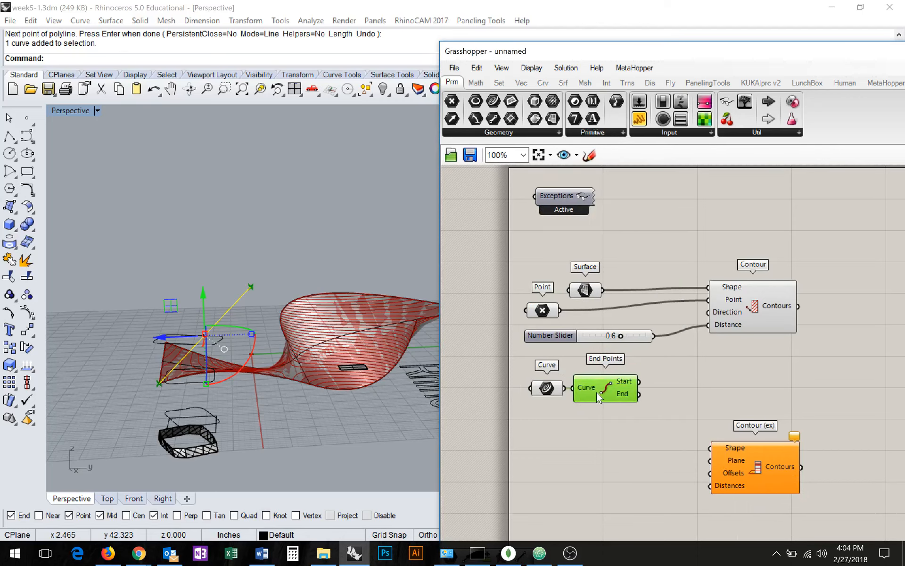
- Add a Vector 2Pt component and connect End Points' Start to Point A and End to Point B
double_click(671, 389)
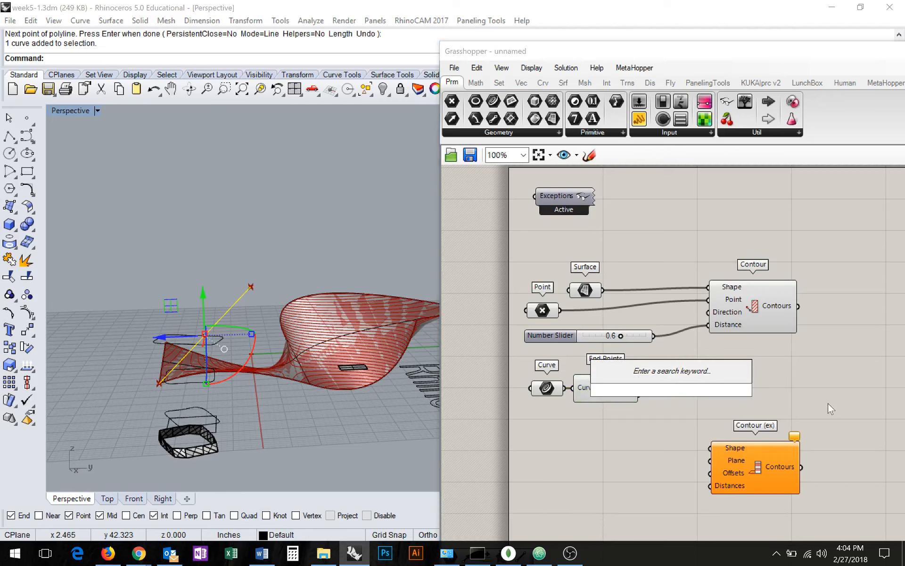
type("vec")
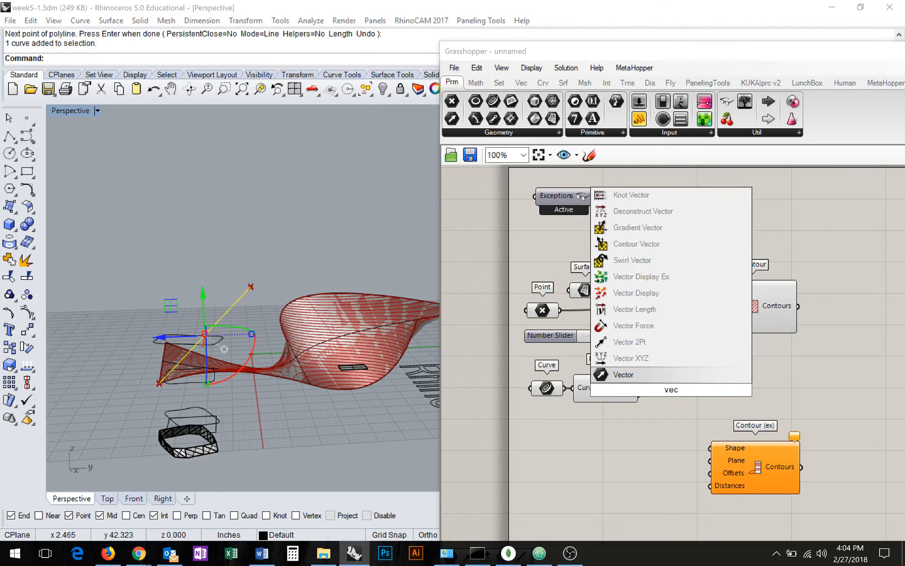
type("2pt")
key("Return")
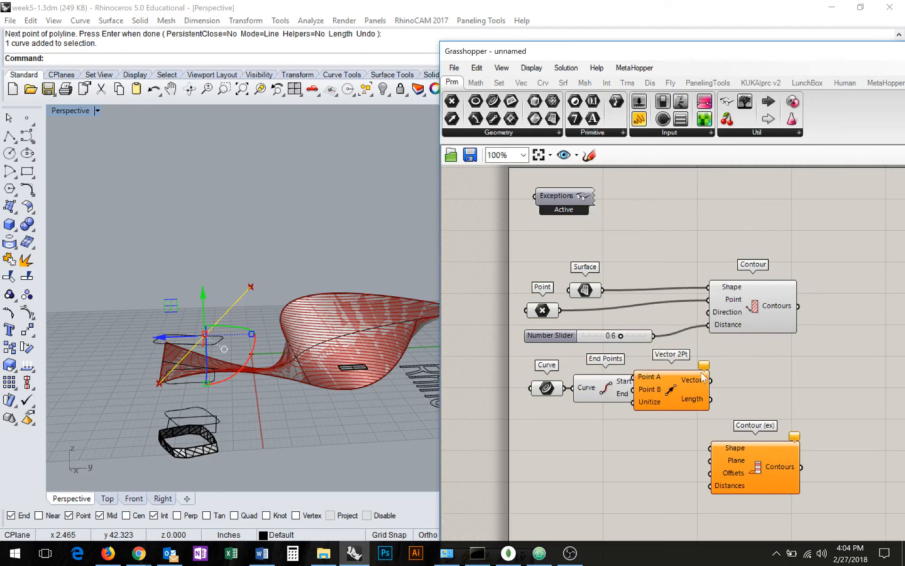
mouse_move(685, 362)
right_mouse_down()
mouse_move(713, 367)
mouse_move(671, 371)
right_mouse_up()
left_click_drag(668, 395, 695, 398)
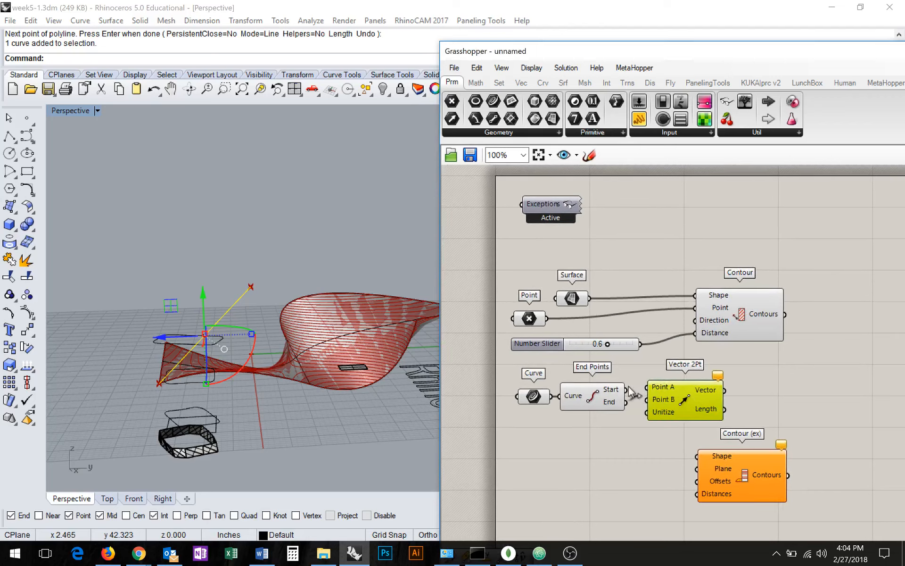
left_click_drag(630, 391, 647, 400)
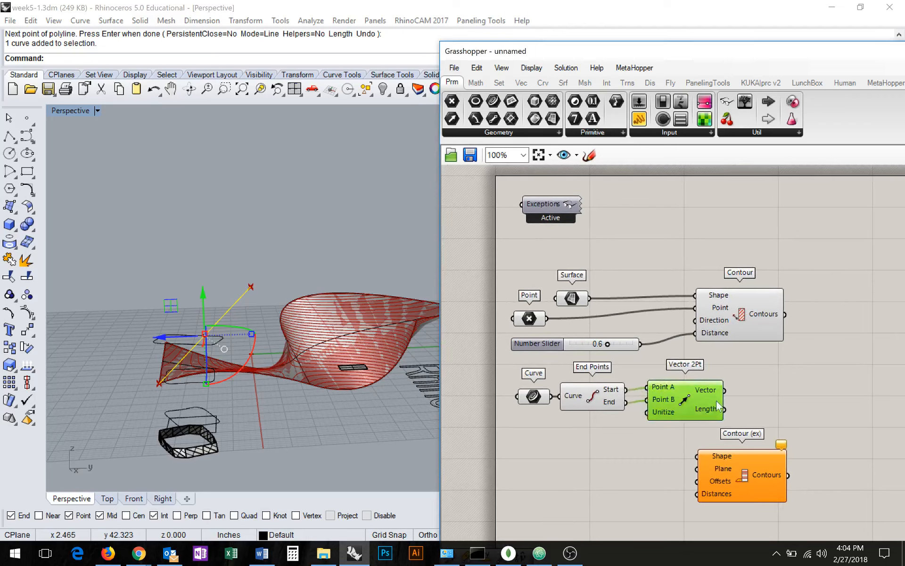
left_click_drag(710, 404, 704, 406)
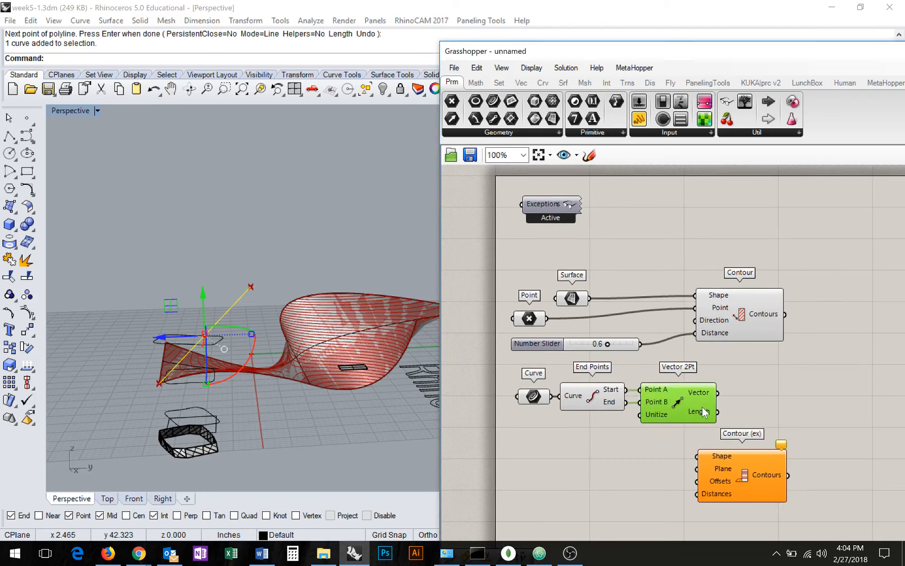
- Move Contour (ex), End Points and Vector 2Pt lower and raise the Curve parameter to free space beside it
left_click_drag(758, 473, 767, 518)
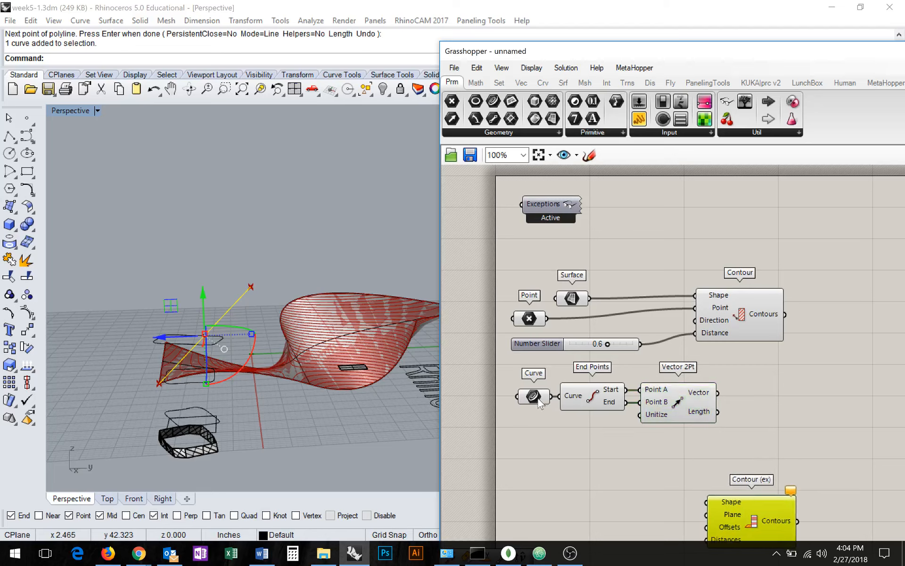
left_click_drag(540, 404, 533, 385)
left_click_drag(689, 454, 594, 395)
left_click_drag(594, 396, 604, 423)
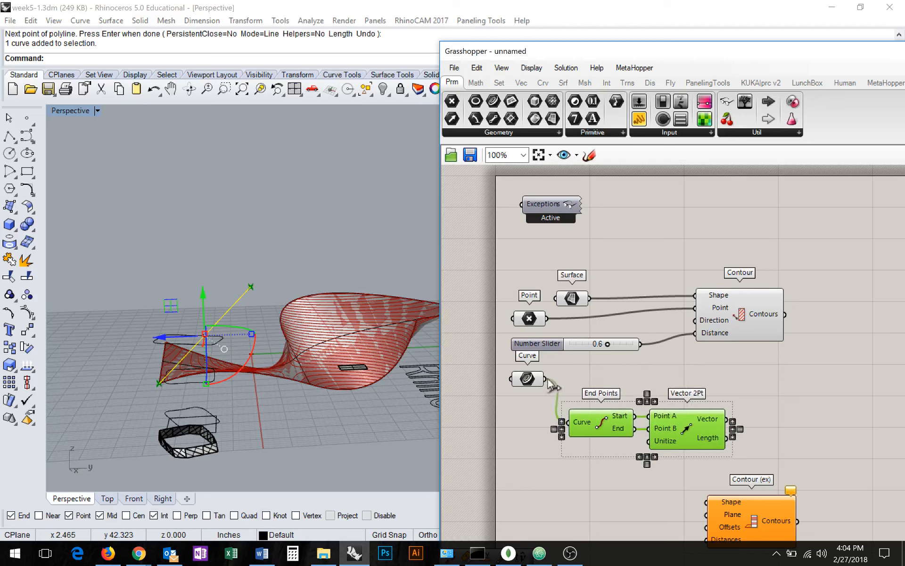
left_click_drag(530, 382, 531, 389)
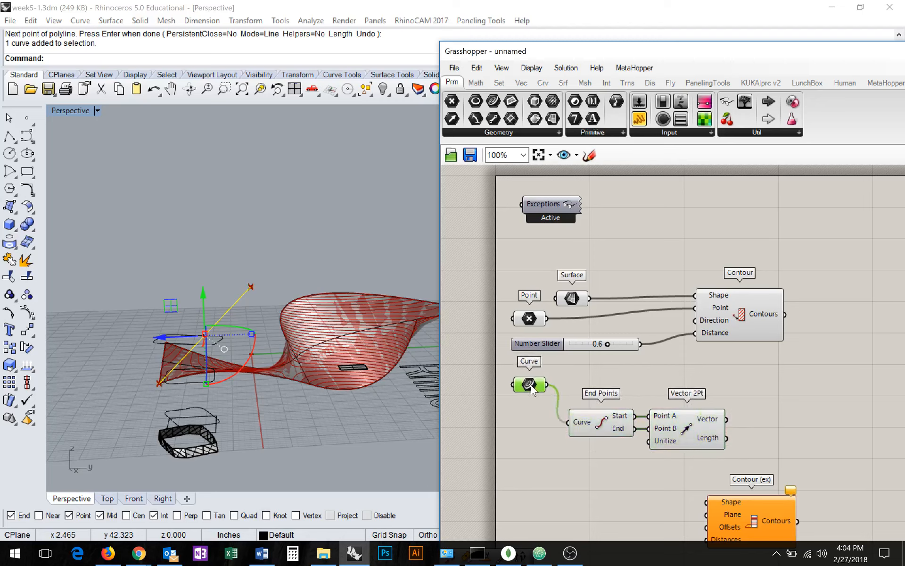
- Add a Line parameter to the canvas beside the Curve parameter
double_click(571, 378)
type("line")
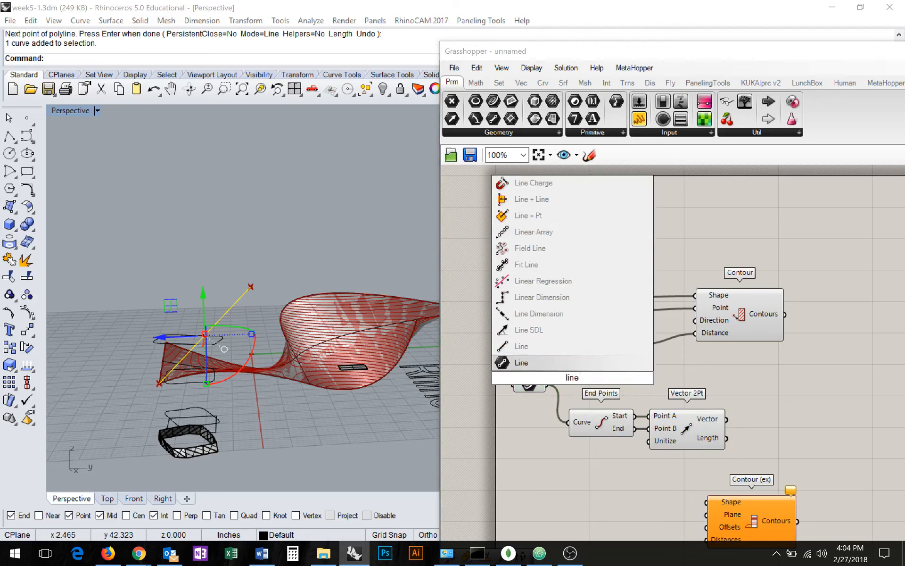
key("Return")
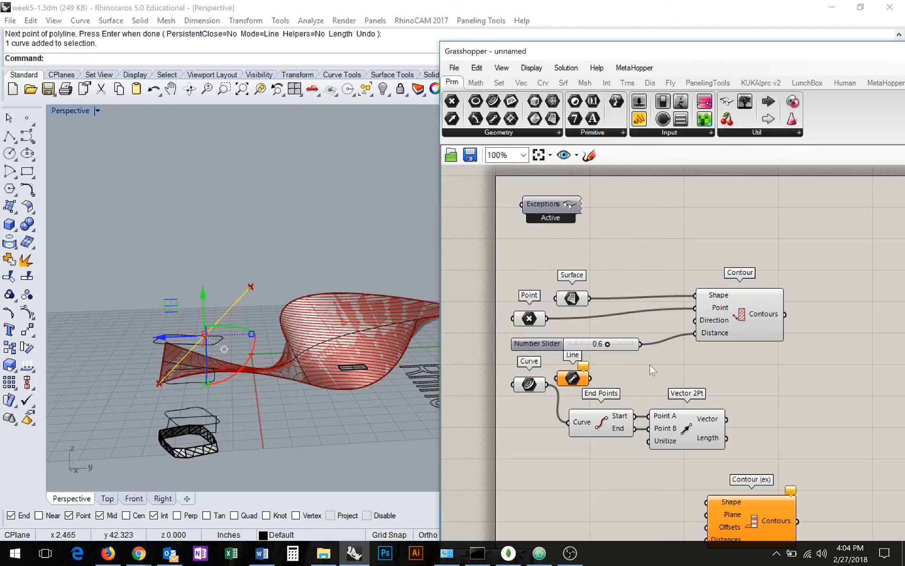
- Connect the Curve parameter to the Line parameter and move the Number Slider clear above them
left_click_drag(577, 383, 610, 383)
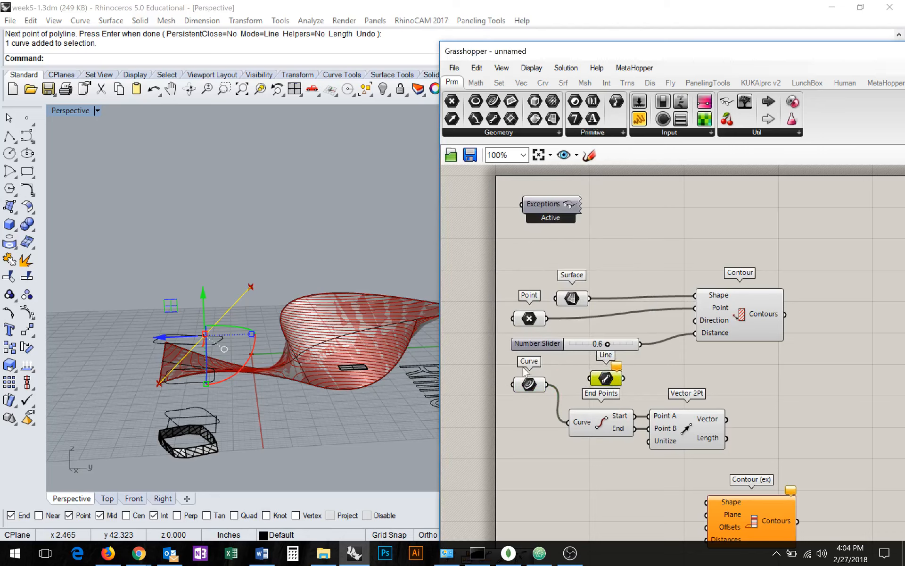
left_click_drag(546, 384, 589, 379)
right_click_drag(671, 379, 633, 396)
left_click_drag(591, 336, 488, 325)
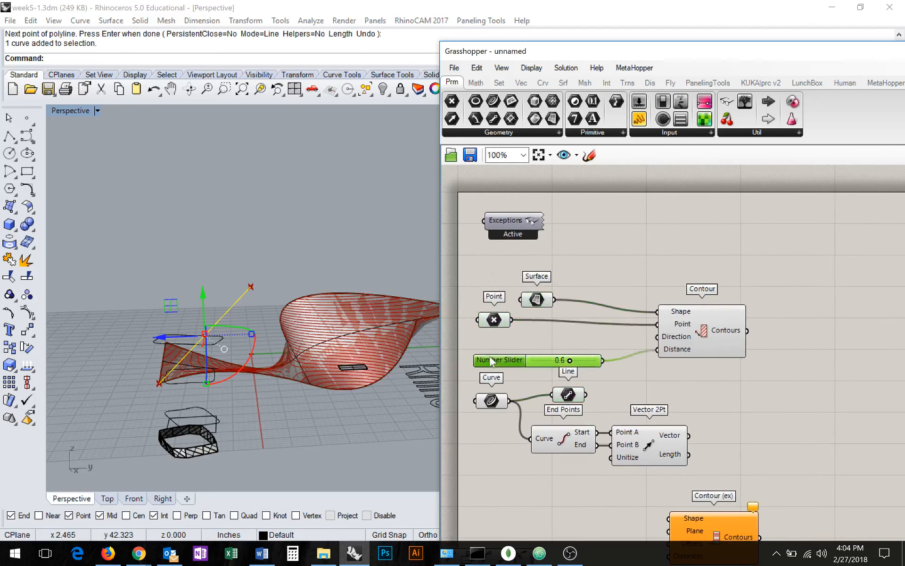
left_click_drag(488, 360, 477, 345)
mouse_move(677, 387)
right_mouse_down()
mouse_move(684, 391)
mouse_move(668, 387)
right_mouse_up()
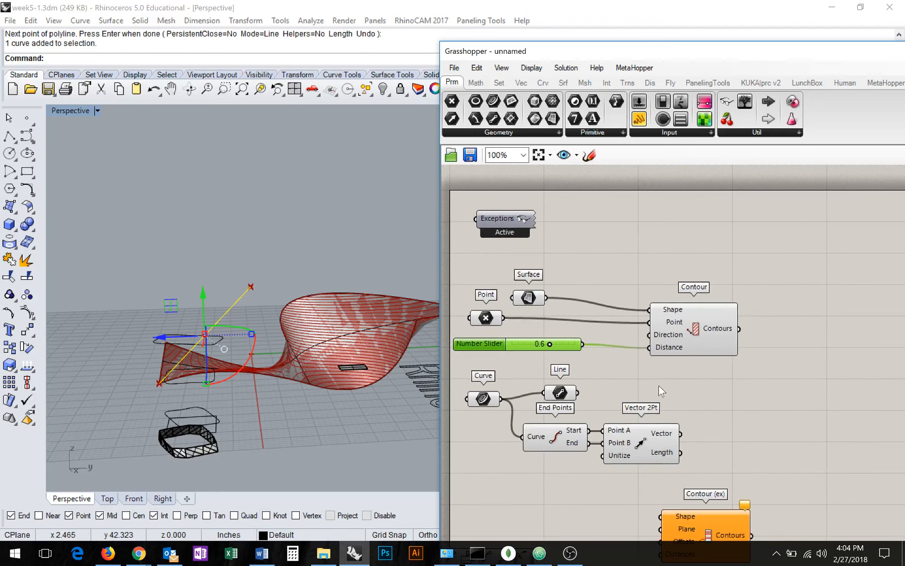
- Connect the Line parameter to the Contour component's Direction input and check the inherited direction value
left_click_drag(705, 351, 723, 346)
left_click_drag(566, 395, 660, 332)
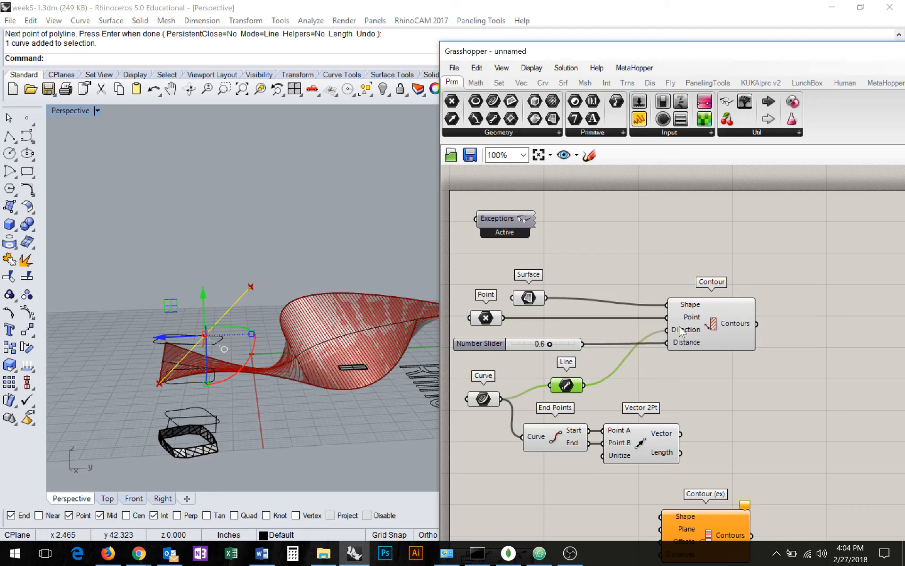
mouse_move(681, 330)
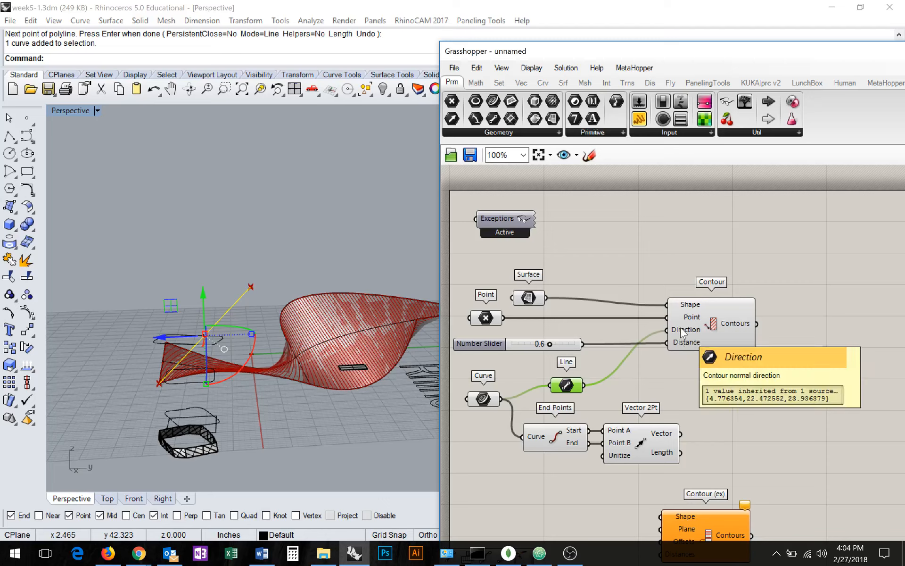
- Add a Vector Display component and connect Point to its Anchor input and Line to its Vector input
double_click(738, 391)
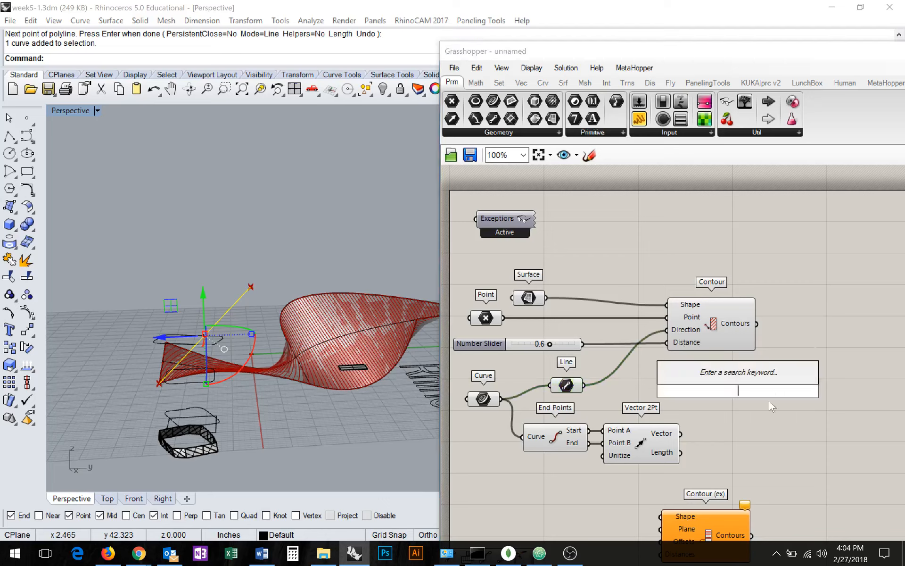
type("vdis")
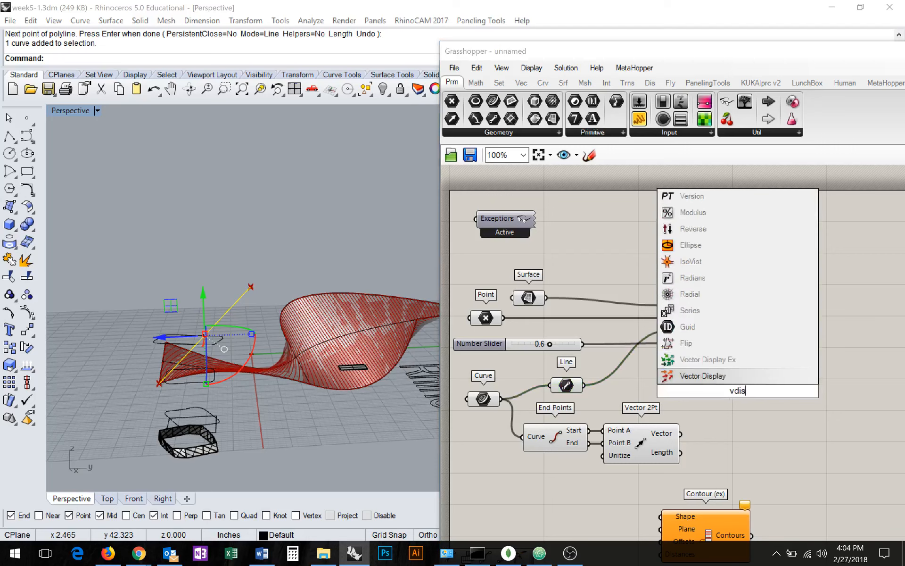
key("Return")
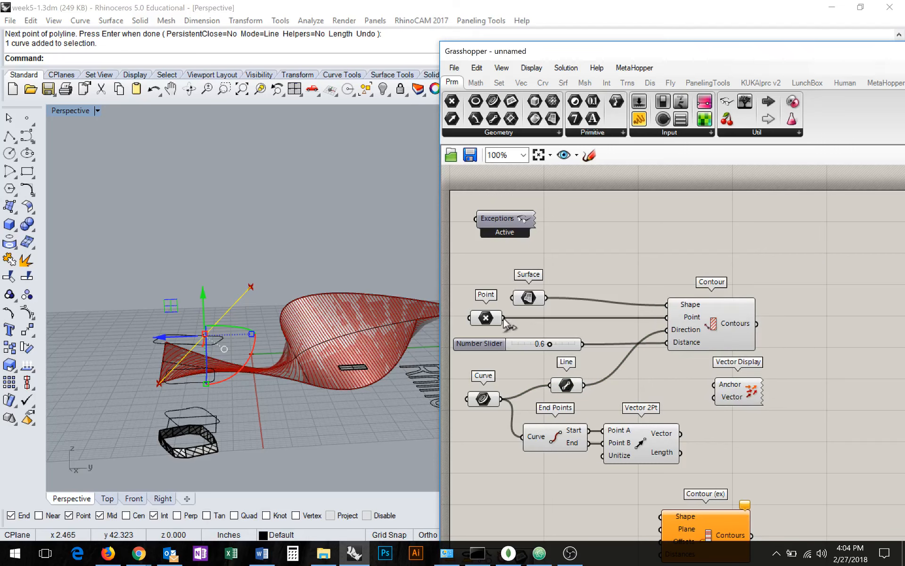
left_click_drag(503, 318, 716, 385)
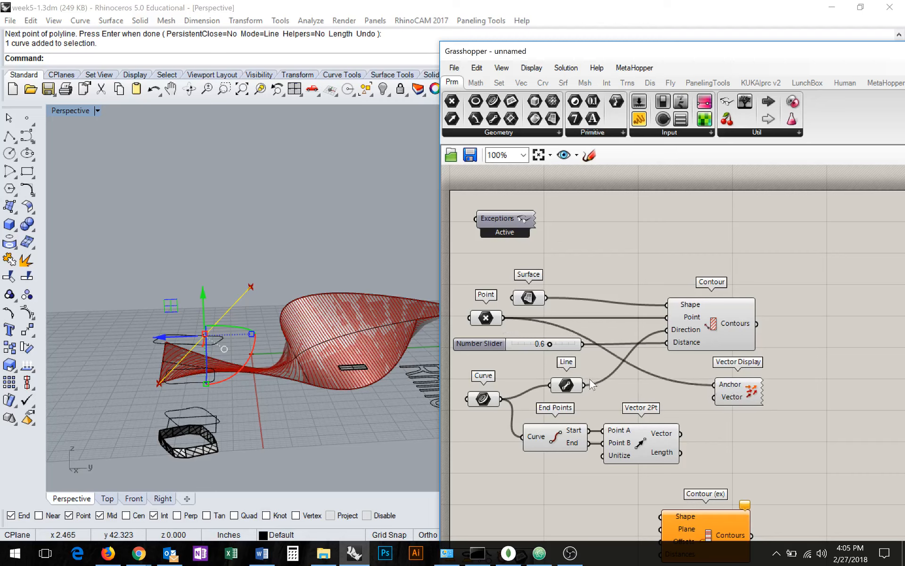
left_click_drag(585, 384, 710, 396)
- Turn on edit points for the drawn direction line and select its free end point
left_click(215, 292)
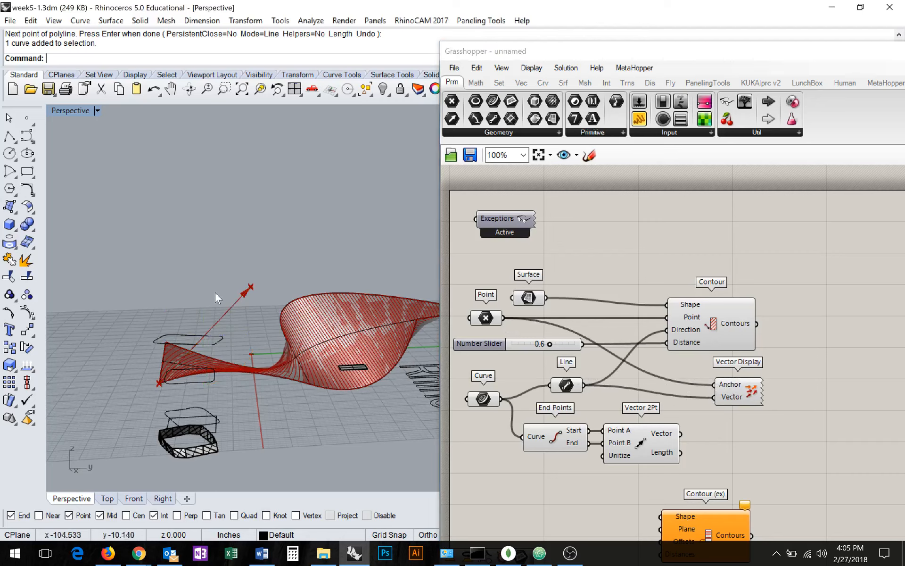
right_click_drag(215, 292, 318, 281)
scroll(253, 284, "up", 7)
scroll(329, 270, "down", 6)
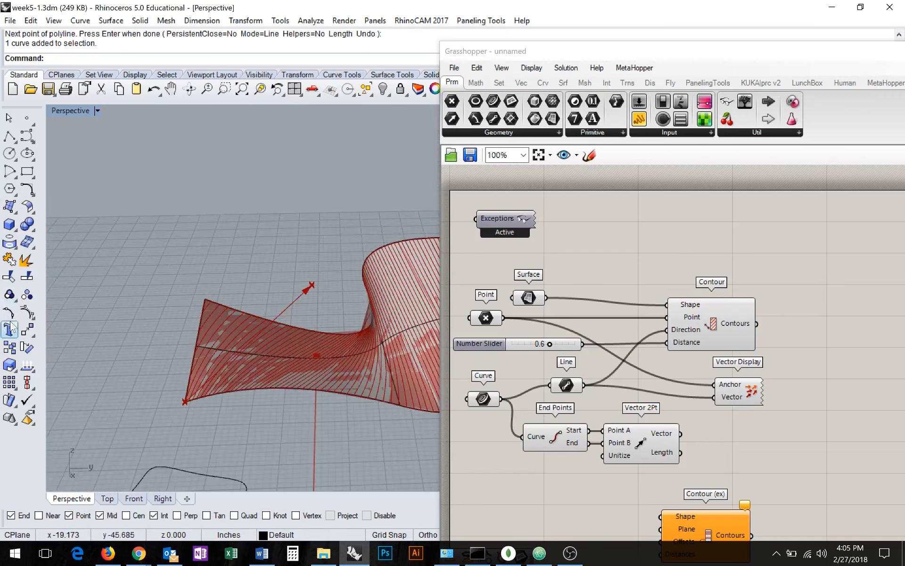
left_click(290, 303)
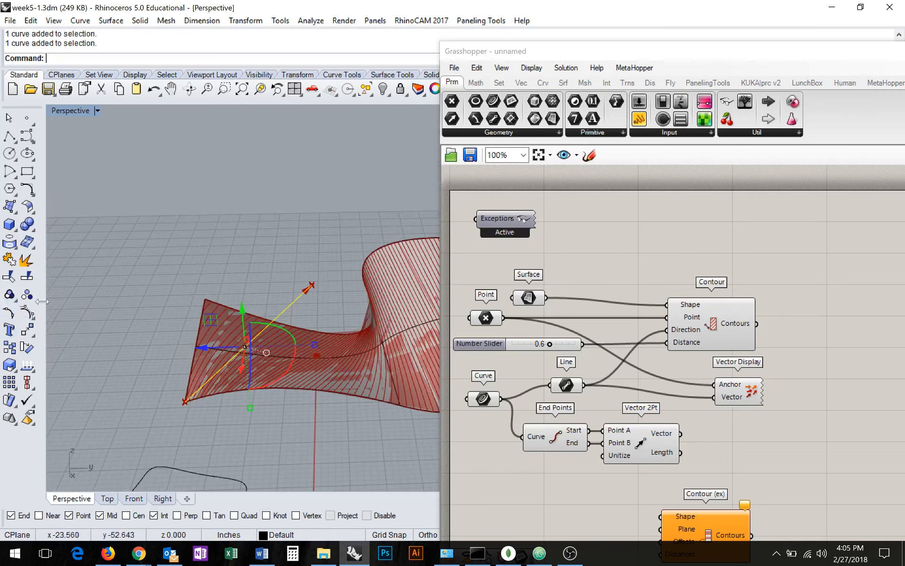
left_click(8, 312)
left_click(344, 279)
left_click(312, 284)
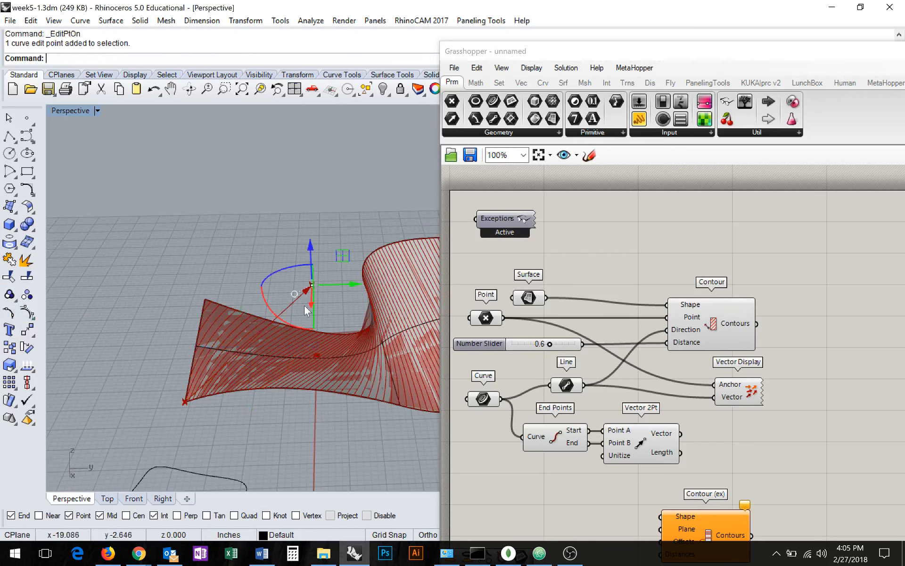
- Move the direction line's free end point horizontally and lower it vertically to reorient the surface contours
right_click_drag(304, 304, 415, 298)
left_click_drag(404, 298, 325, 296)
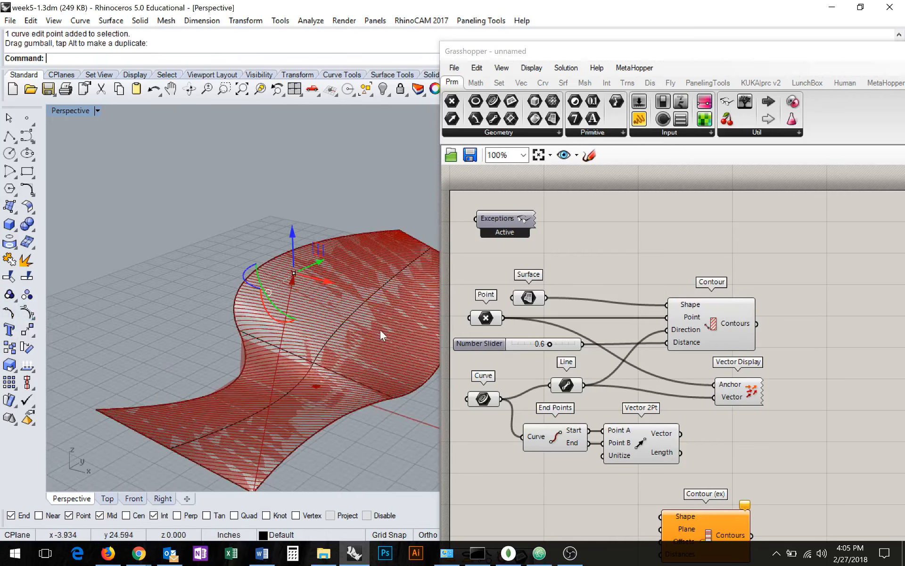
right_click_drag(380, 334, 276, 352)
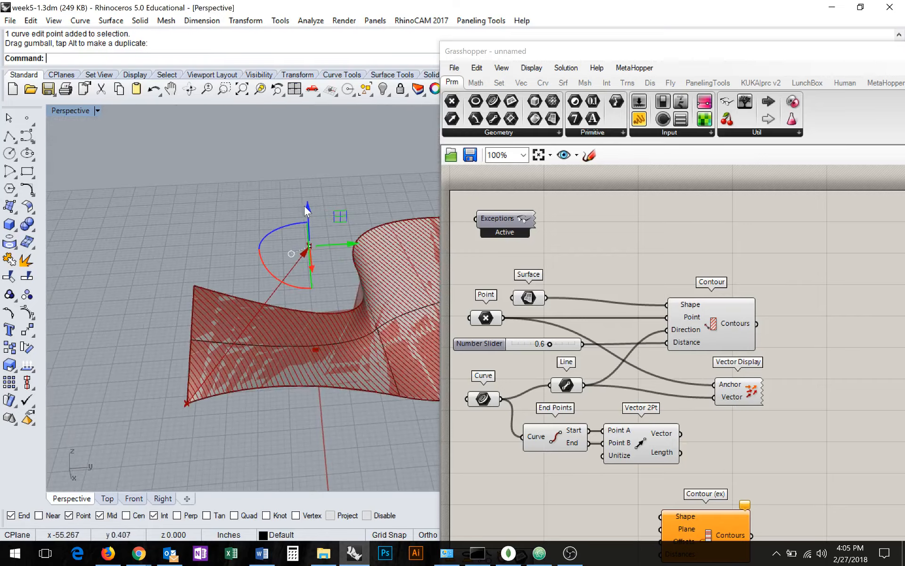
left_click_drag(308, 208, 309, 272)
right_click_drag(338, 338, 245, 325)
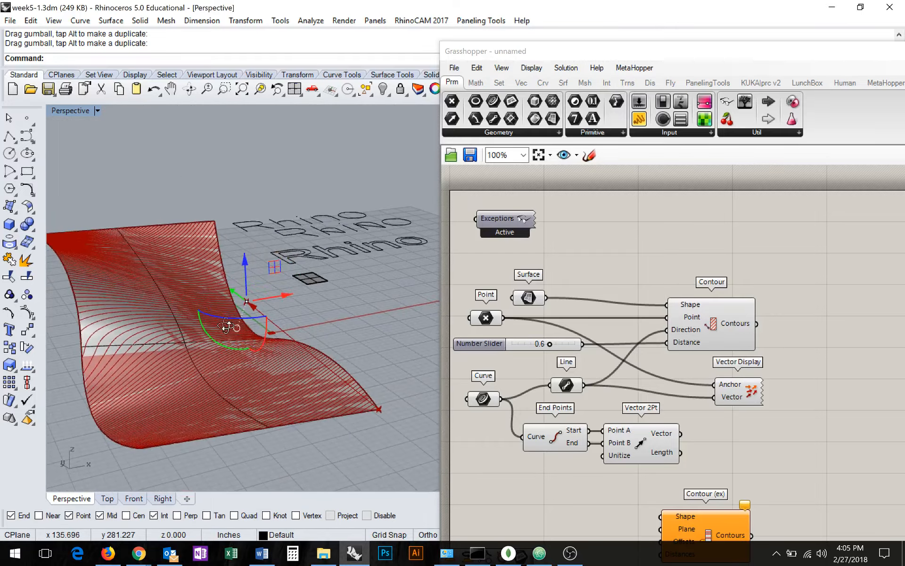
- Space out the Contour, Vector Display, Vector 2Pt and End Points components on the canvas
left_click_drag(729, 348, 771, 345)
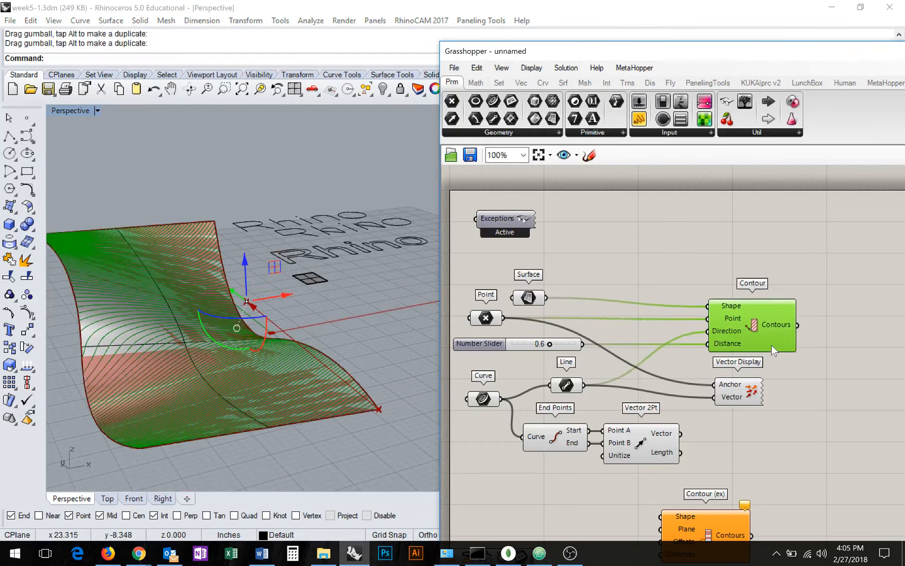
left_click_drag(745, 404, 799, 411)
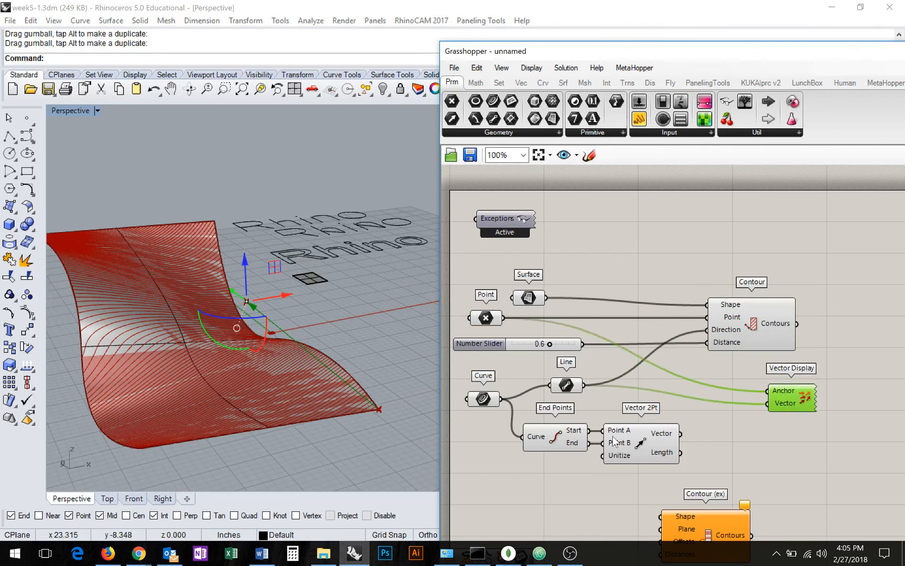
left_click_drag(629, 435, 638, 432)
left_click_drag(548, 441, 550, 438)
- Connect Vector 2Pt's Vector output to the Contour component's Direction input in place of the Line parameter
left_click(678, 439)
left_click_drag(677, 436, 712, 335)
mouse_move(574, 388)
left_mouse_down()
mouse_move(593, 373)
mouse_move(572, 390)
left_mouse_up()
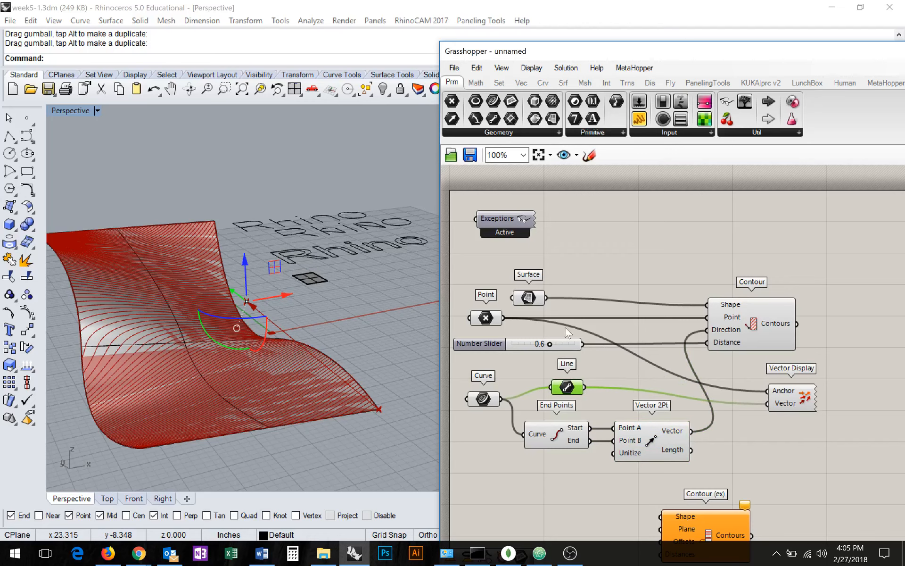
- Examine the contour spacing across the surface and inspect the Contours output's data tree and available options
right_click_drag(285, 293, 232, 329)
scroll(277, 288, "up", 3)
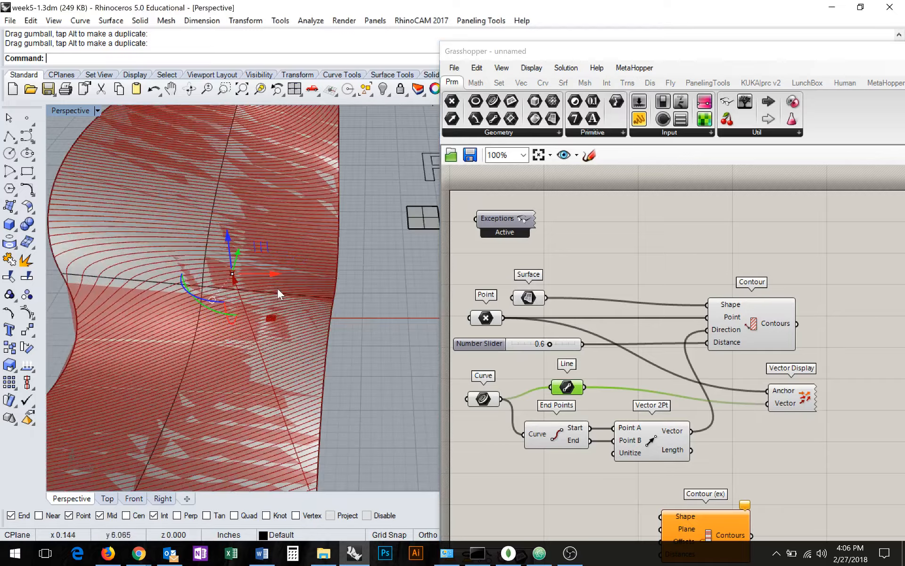
scroll(259, 295, "up", 3)
right_click_drag(320, 377, 358, 389)
scroll(330, 368, "down", 3)
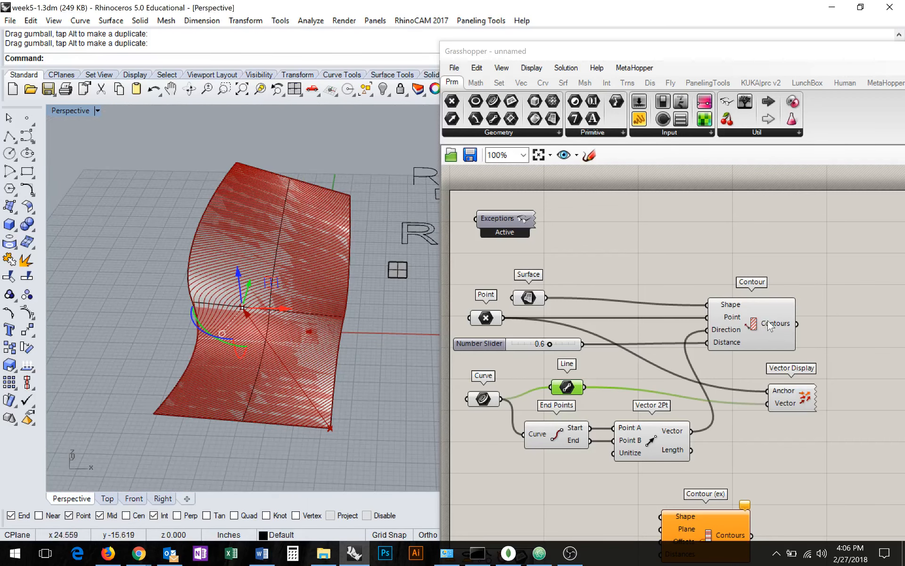
mouse_move(769, 326)
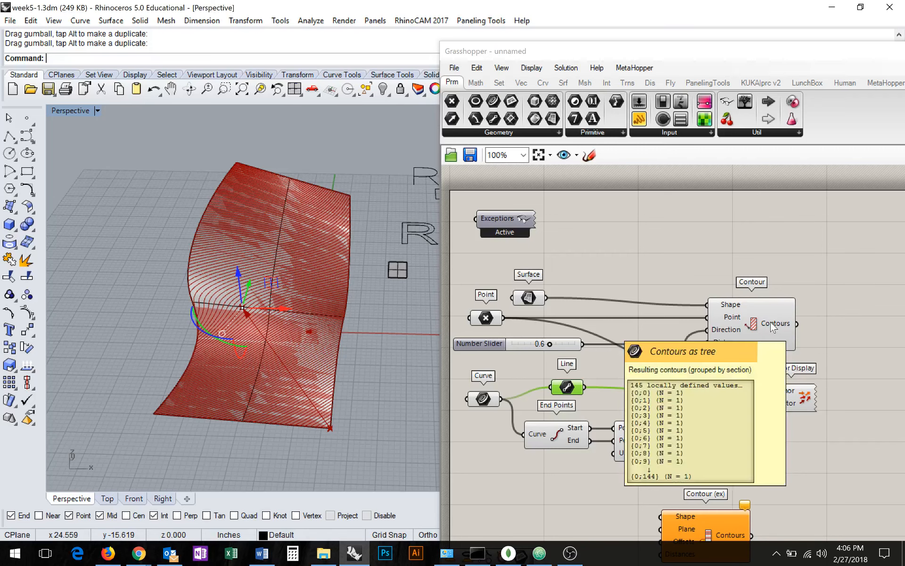
right_click_drag(770, 323, 646, 307)
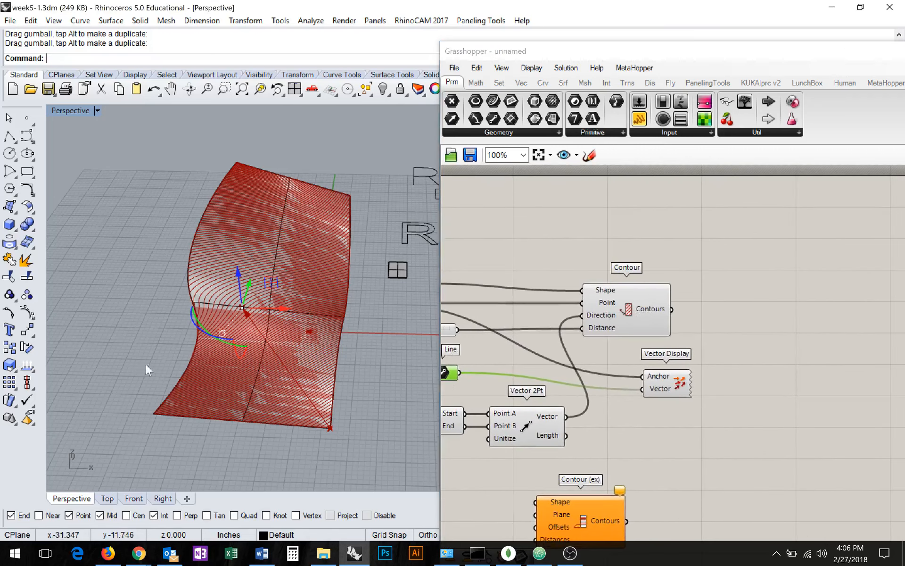
right_click_drag(146, 364, 220, 312)
right_click(653, 309)
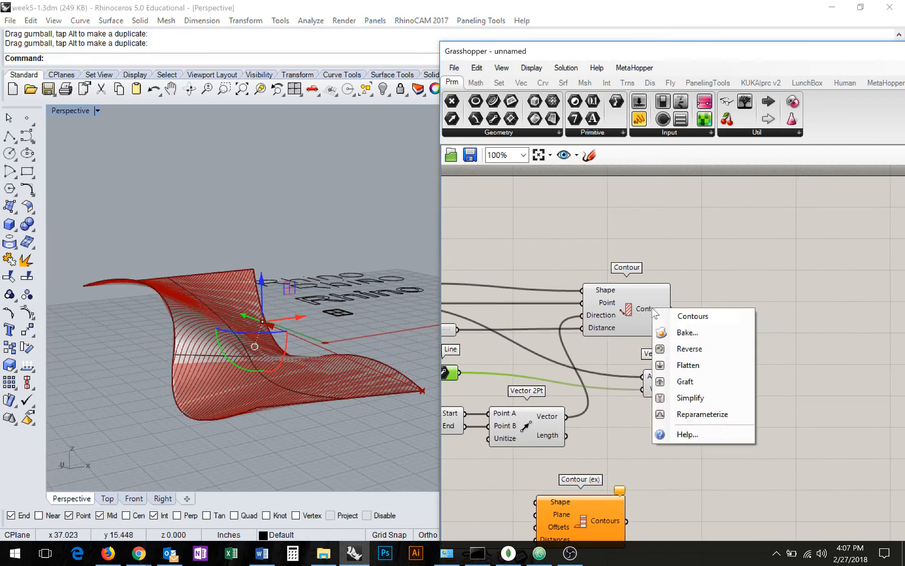
- Examine how the contours follow the surface from the side and other angles, clearing the end point selection
right_click_drag(427, 265, 226, 266)
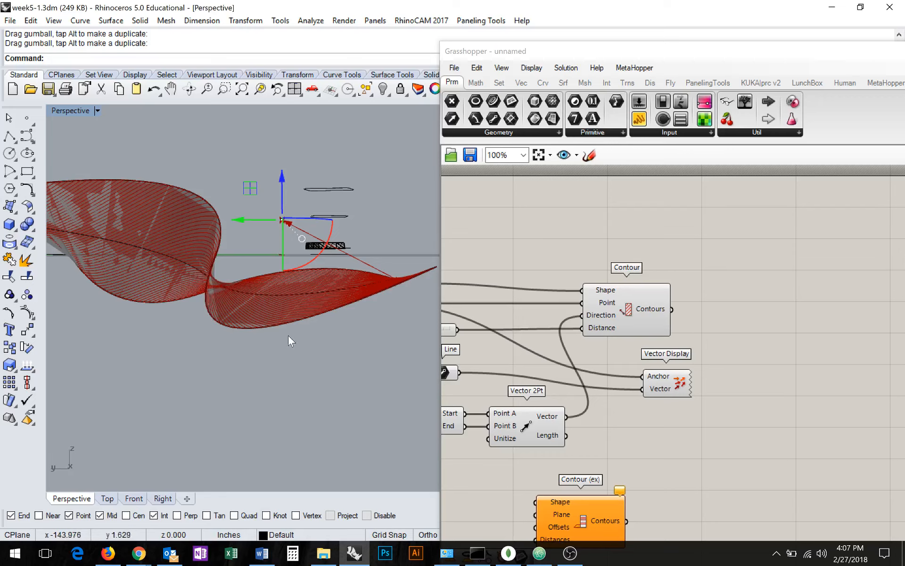
right_click_drag(271, 280, 191, 376)
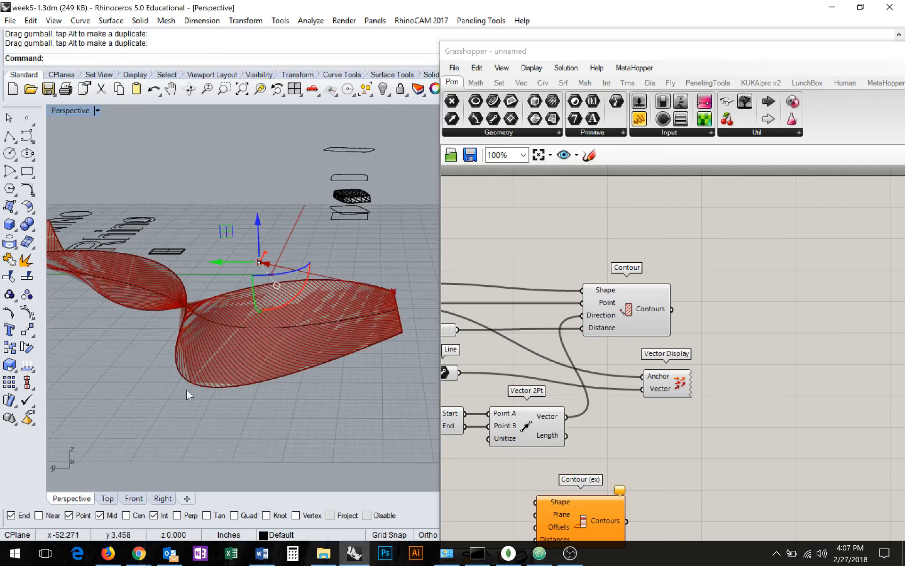
right_click_drag(290, 335, 269, 358)
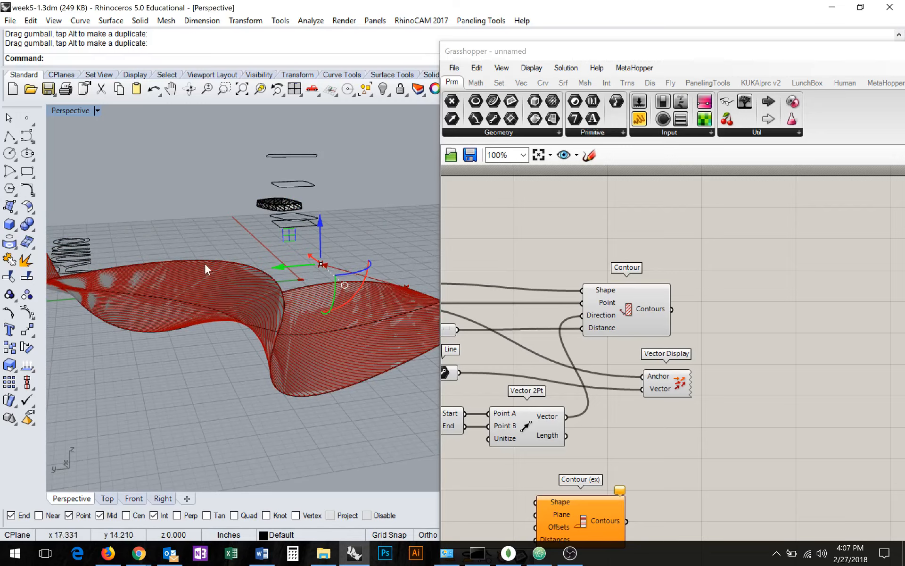
right_click_drag(205, 263, 116, 358)
left_click(116, 358)
left_click(183, 394)
right_click_drag(189, 387, 211, 405)
right_click_drag(128, 415, 175, 351)
left_click(238, 298)
right_click_drag(238, 298, 326, 363)
left_click(326, 363)
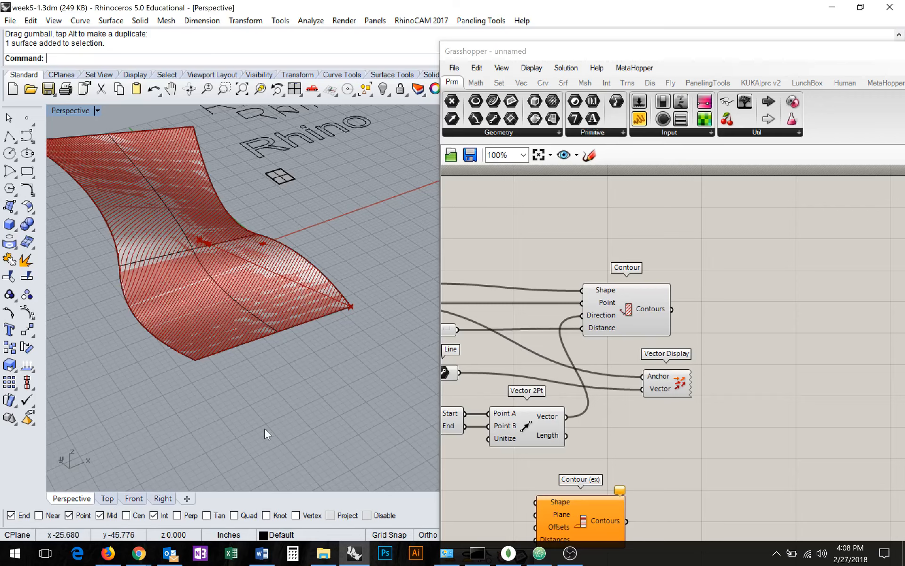
- Inspect the contour lines up close where the surface bends and steepens, comparing the gaps between them
right_click_drag(183, 394, 313, 375)
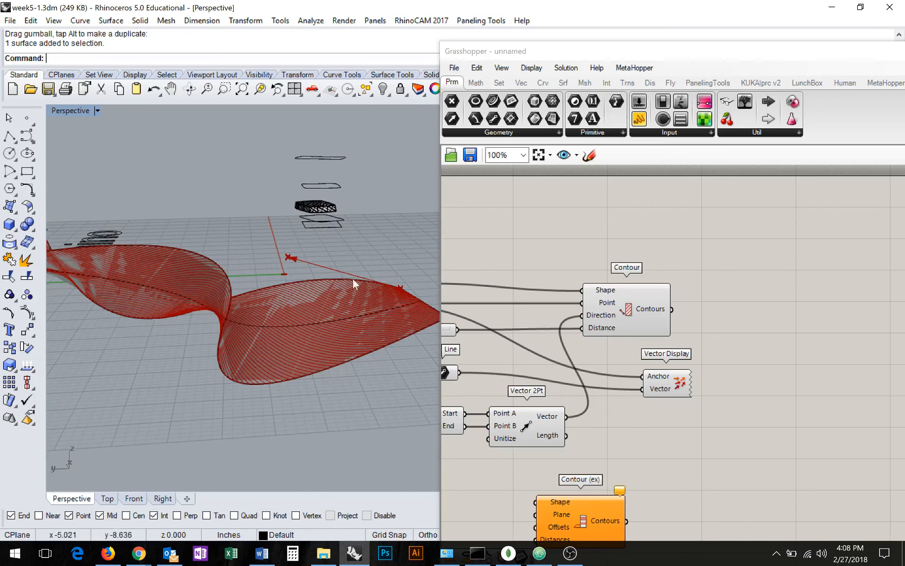
right_click_drag(353, 278, 248, 366)
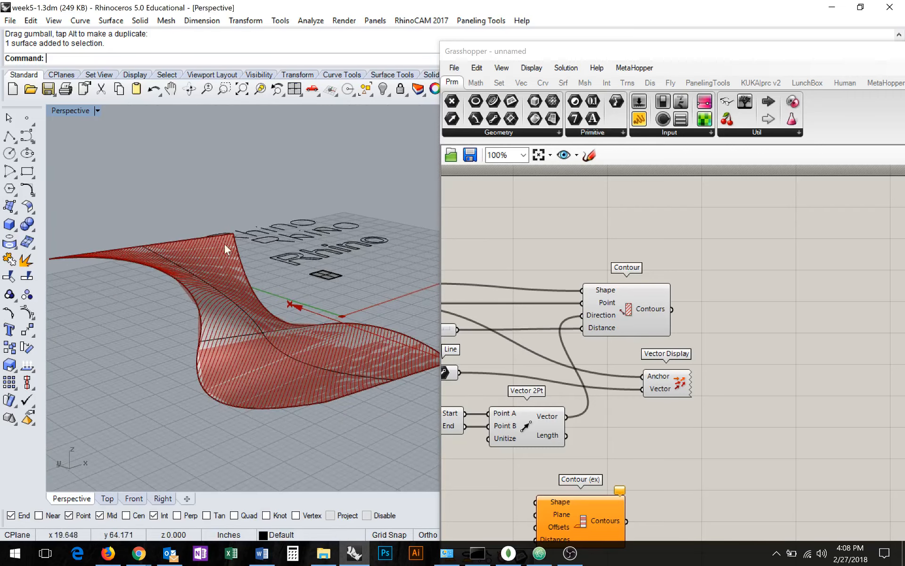
right_click_drag(325, 359, 295, 372)
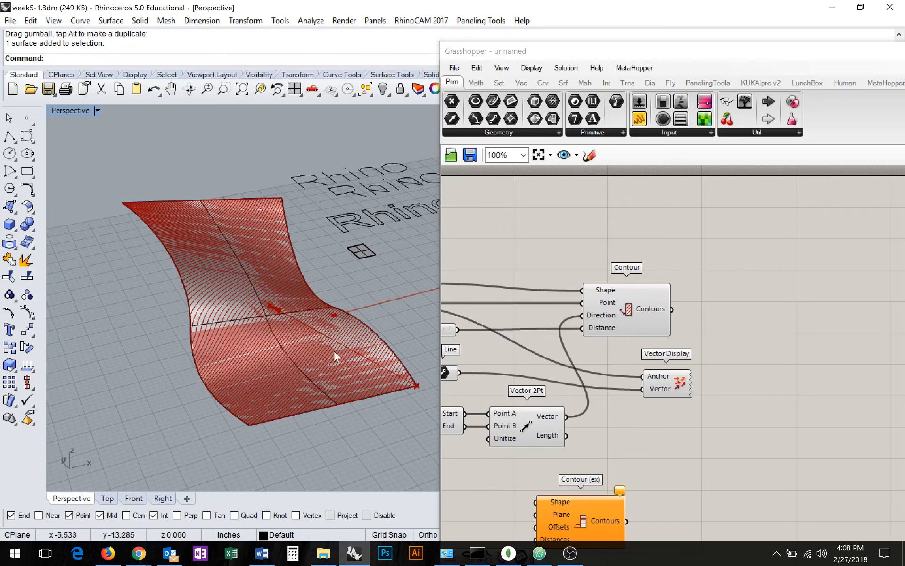
right_click_drag(284, 403, 220, 394)
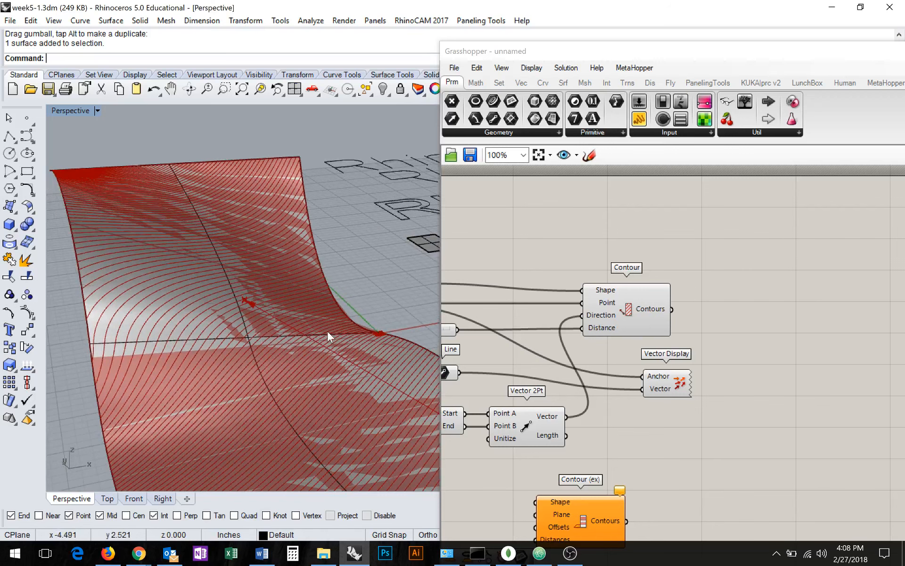
right_click_drag(152, 414, 193, 423)
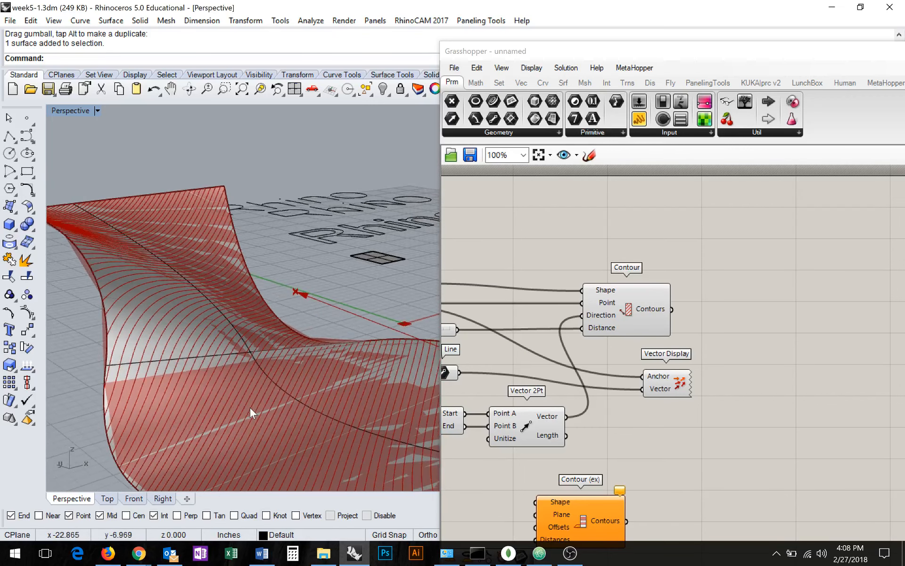
right_click_drag(250, 408, 152, 375)
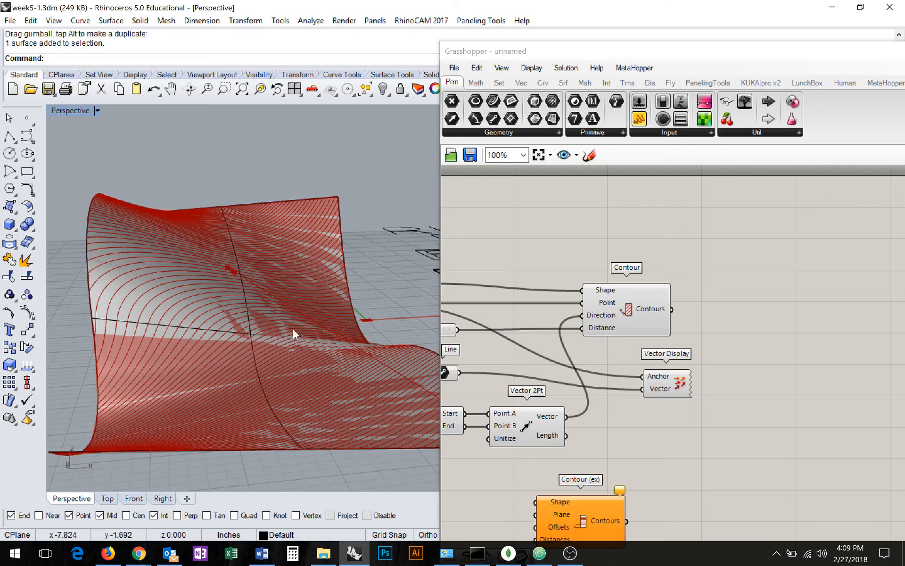
right_click_drag(293, 330, 248, 385)
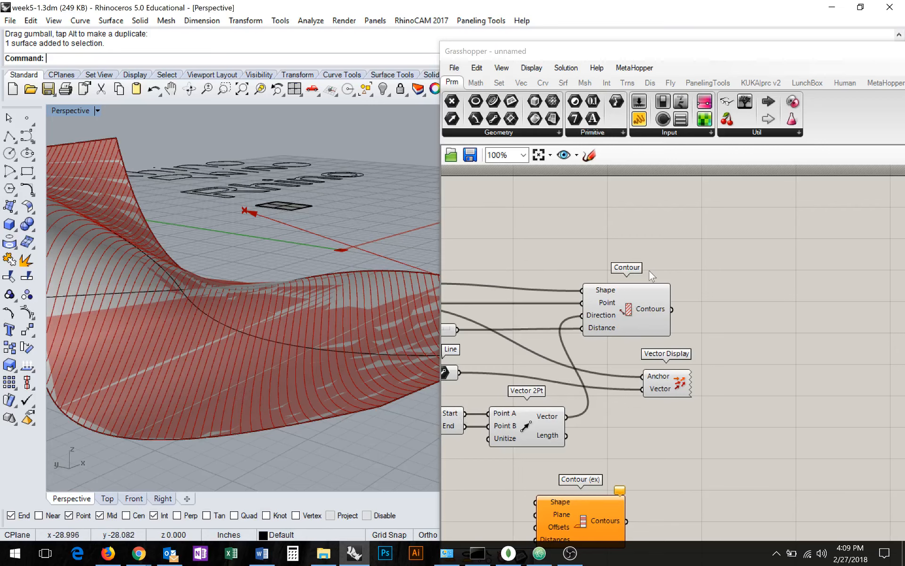
- Add a Graph Mapper component to the empty canvas area beyond the Contour component
right_click_drag(736, 328, 658, 312)
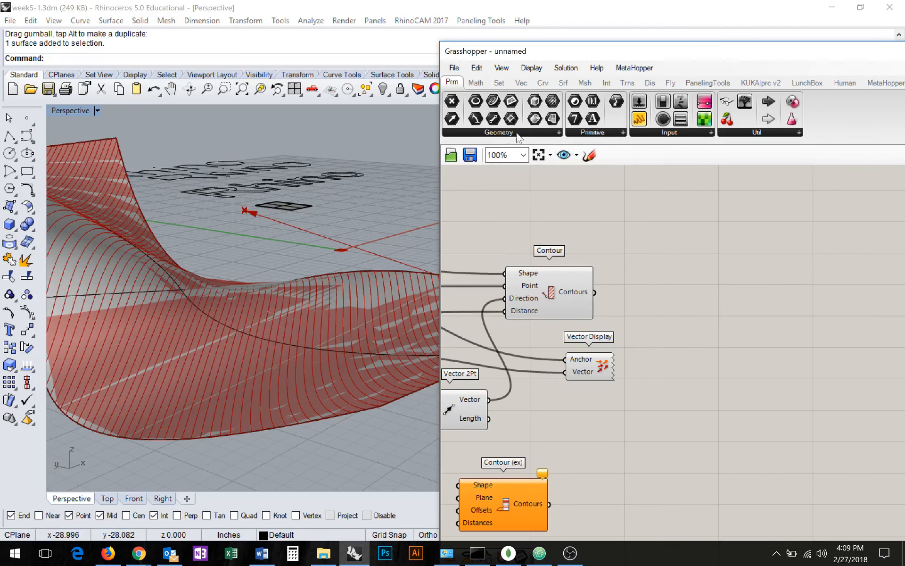
left_click(683, 134)
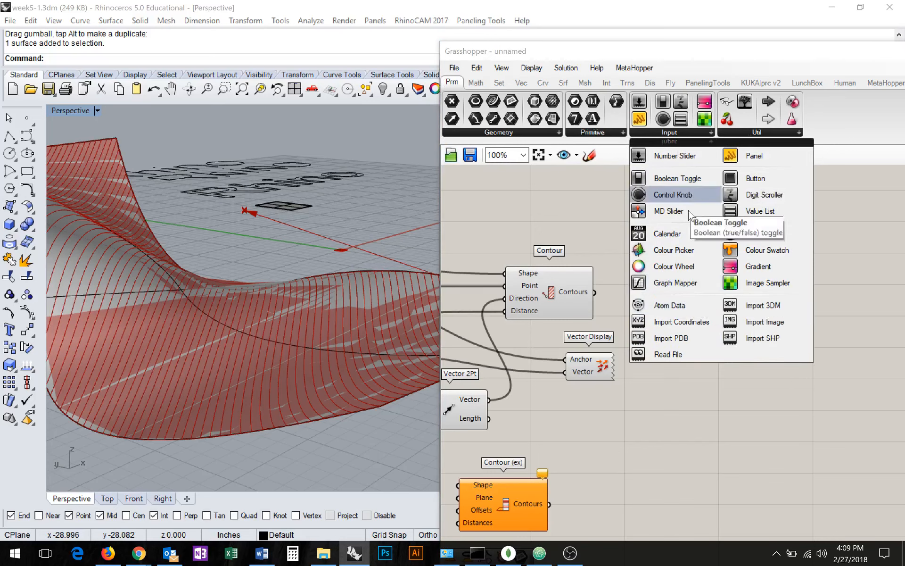
left_click(675, 284)
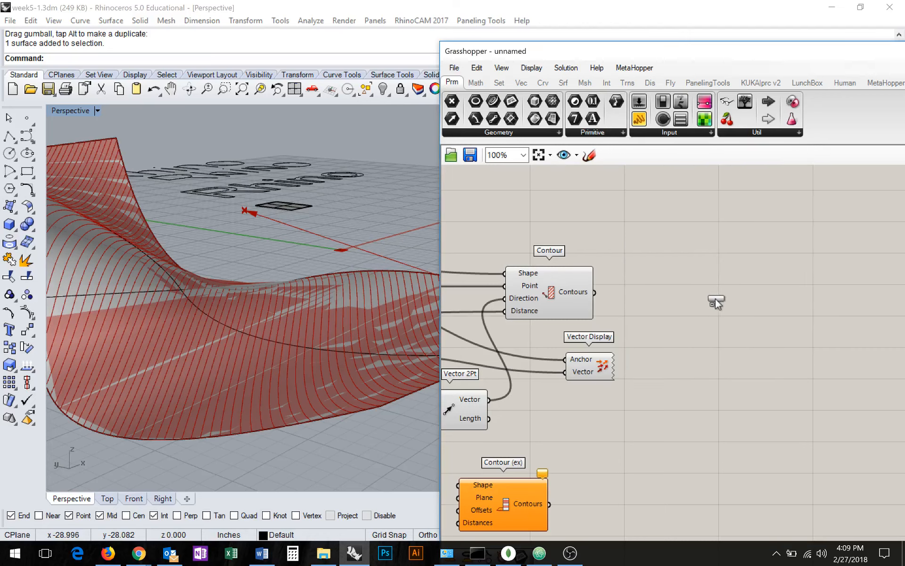
left_click(716, 299)
left_click_drag(720, 295, 732, 325)
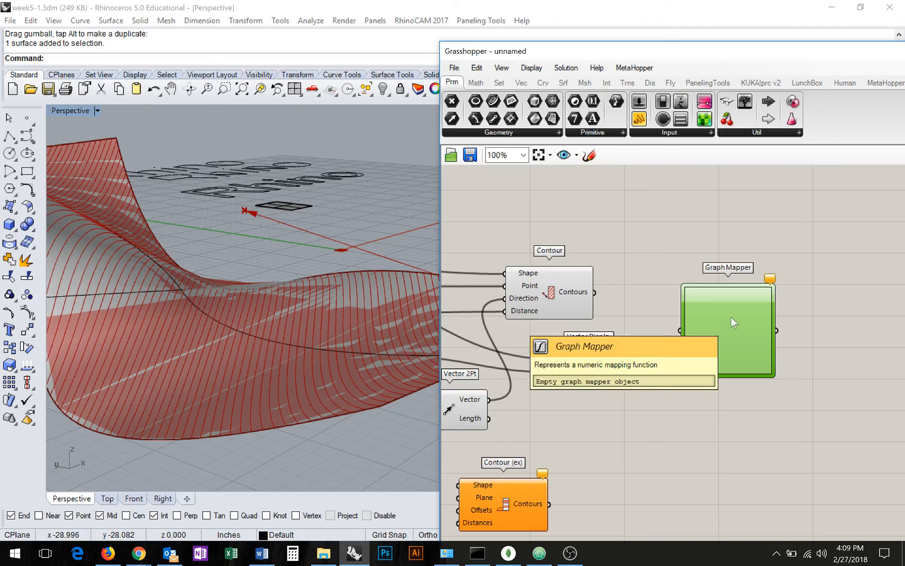
- Set the Graph Mapper's graph type to Sine
right_click(746, 314)
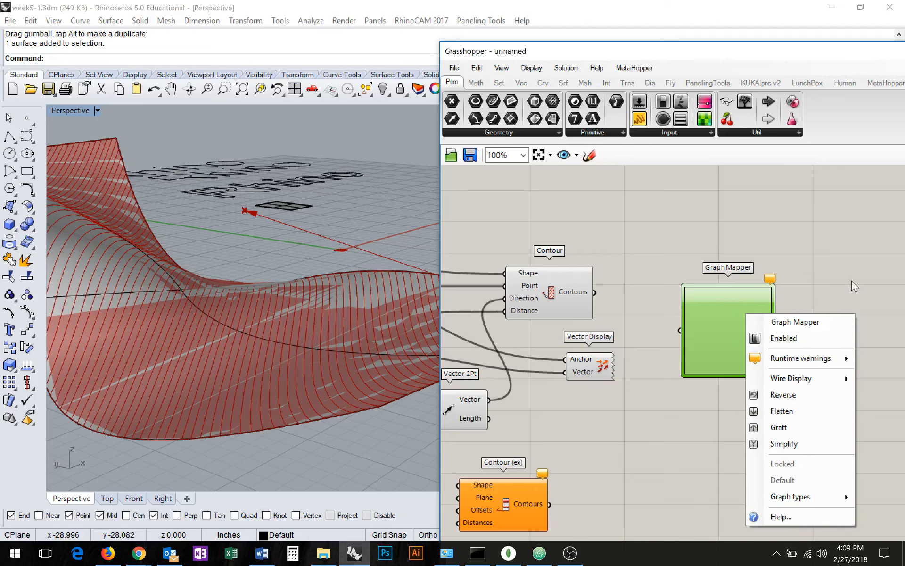
left_click(844, 248)
right_click_drag(841, 299, 734, 227)
right_click(635, 267)
mouse_move(726, 457)
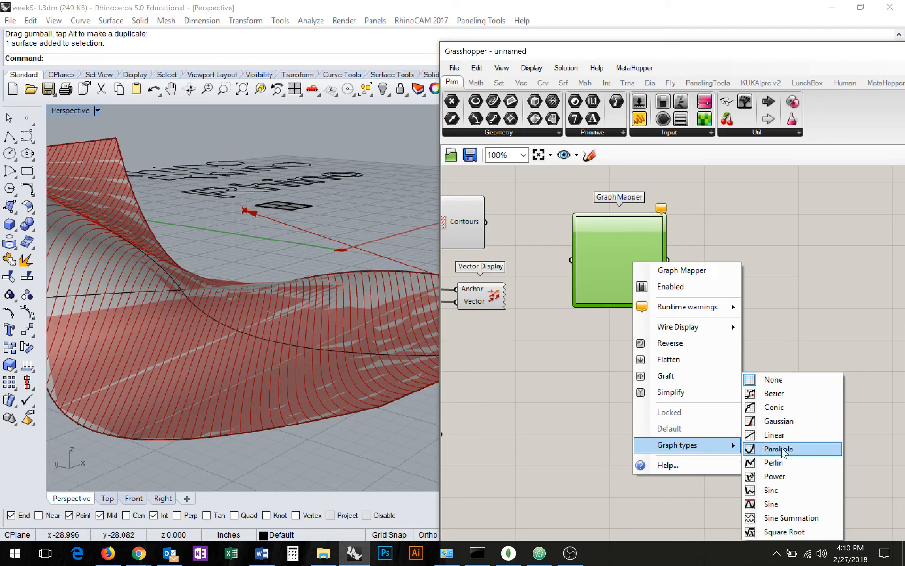
left_click(804, 504)
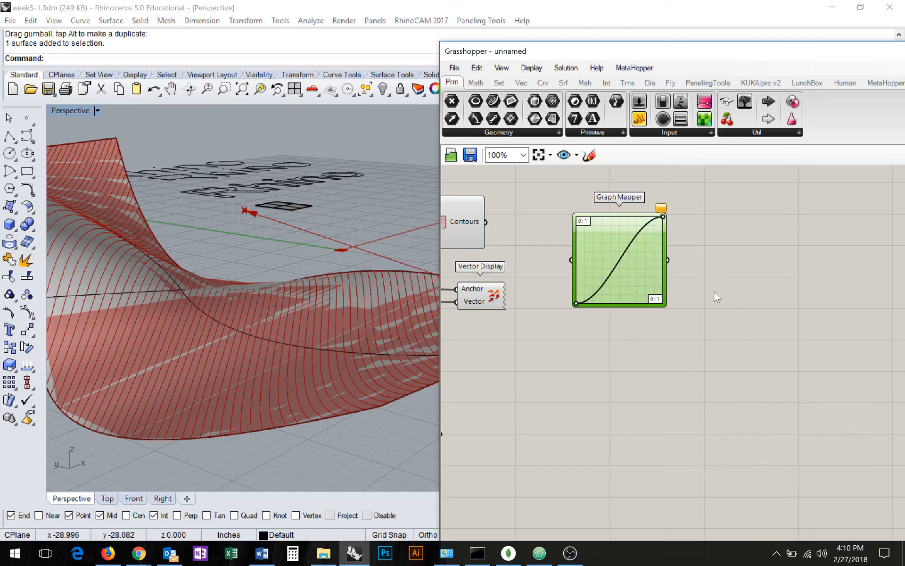
- Reshape the sine graph with its two control points into a wave of several narrow cycles and move the Graph Mapper farther from the Contour component
left_click_drag(663, 216, 603, 226)
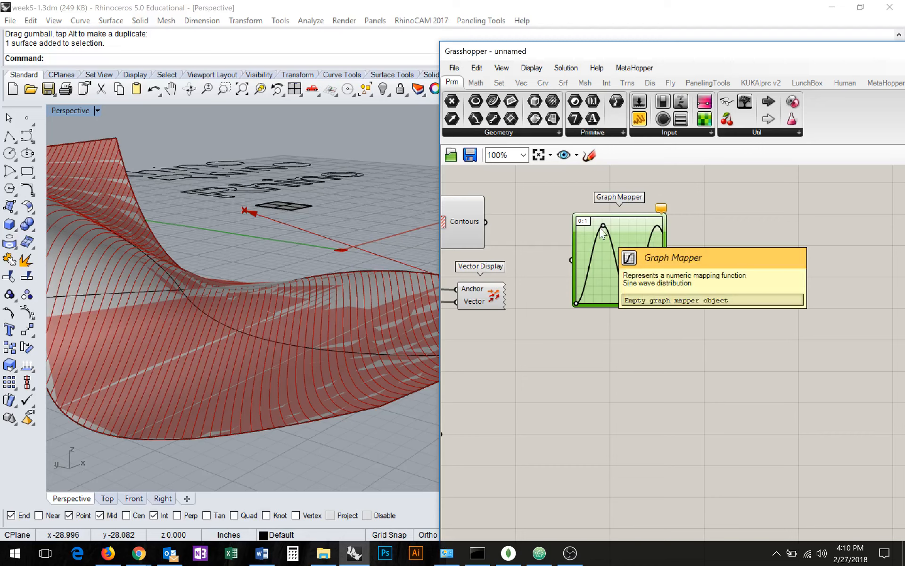
mouse_move(604, 226)
left_mouse_down()
mouse_move(591, 224)
mouse_move(605, 223)
left_mouse_up()
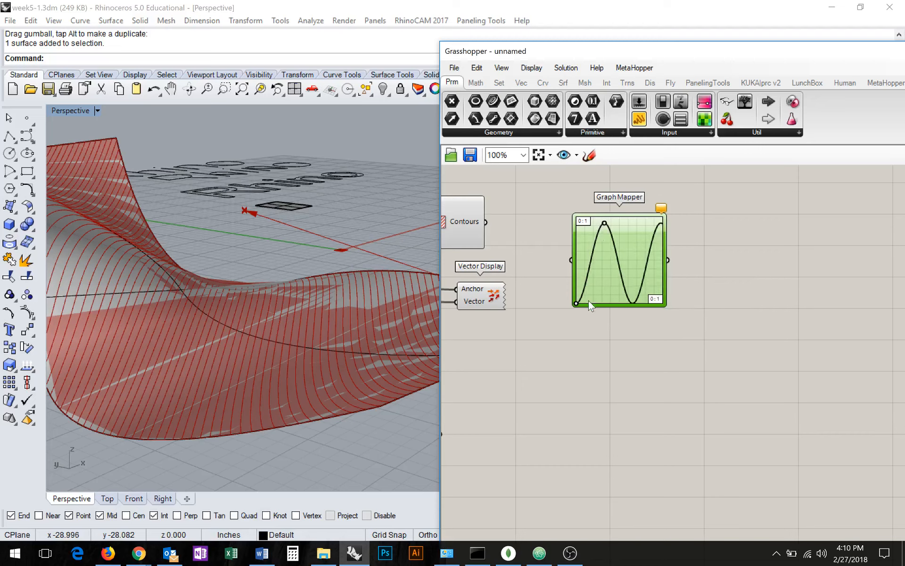
left_click_drag(576, 303, 591, 284)
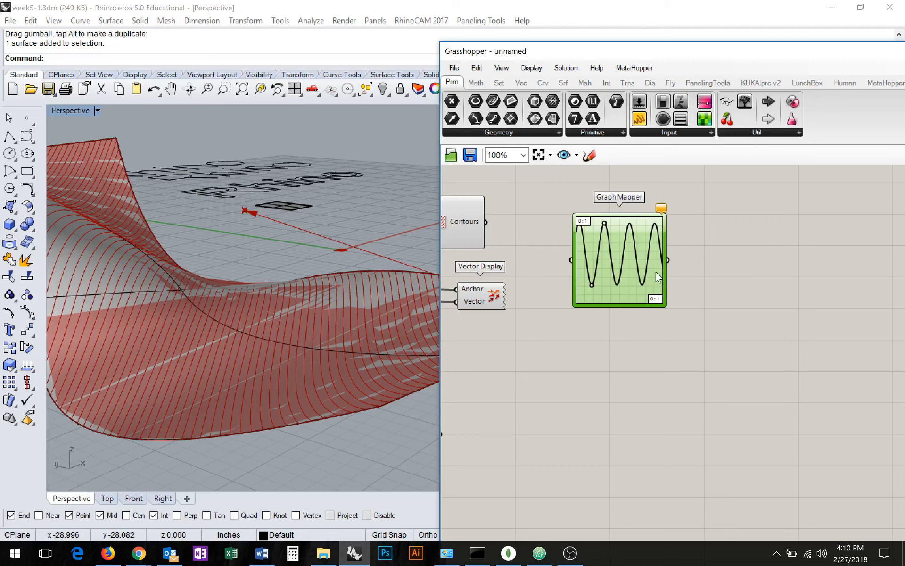
left_click_drag(643, 255, 736, 262)
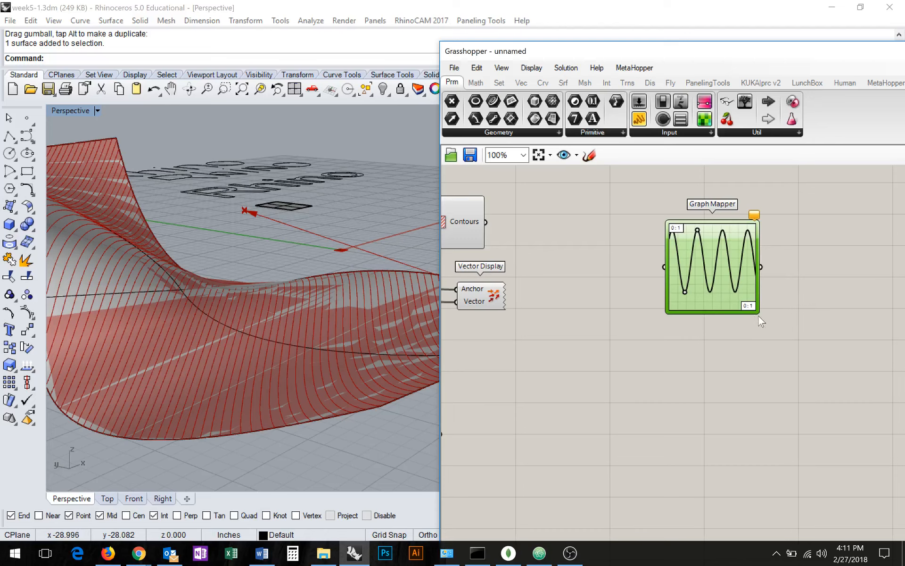
mouse_move(719, 257)
left_mouse_down()
mouse_move(754, 268)
mouse_move(709, 247)
mouse_move(704, 265)
left_mouse_up()
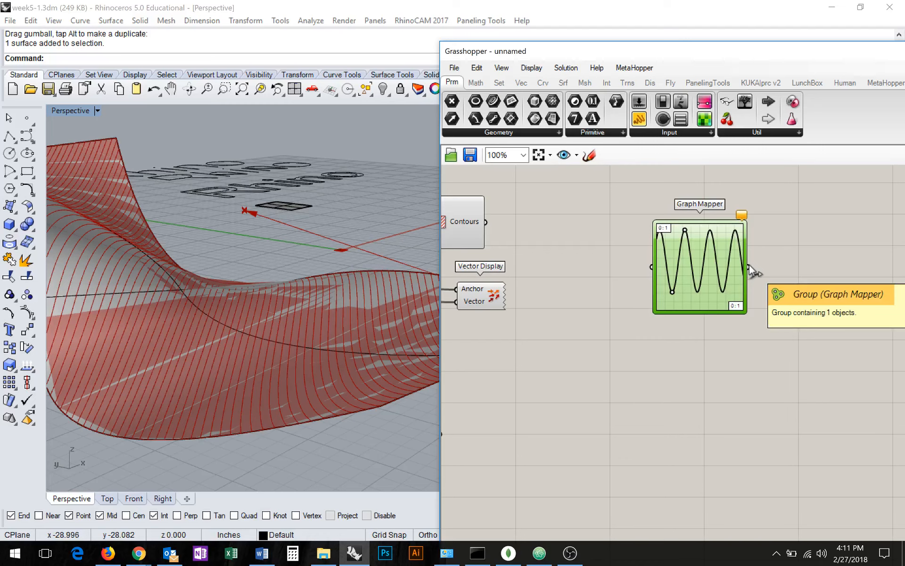
right_click_drag(764, 276, 802, 276)
left_click_drag(731, 287, 725, 347)
- Add a number slider with value 0.5, connect it to the Graph Mapper's input and place it below Vector Display
double_click(606, 378)
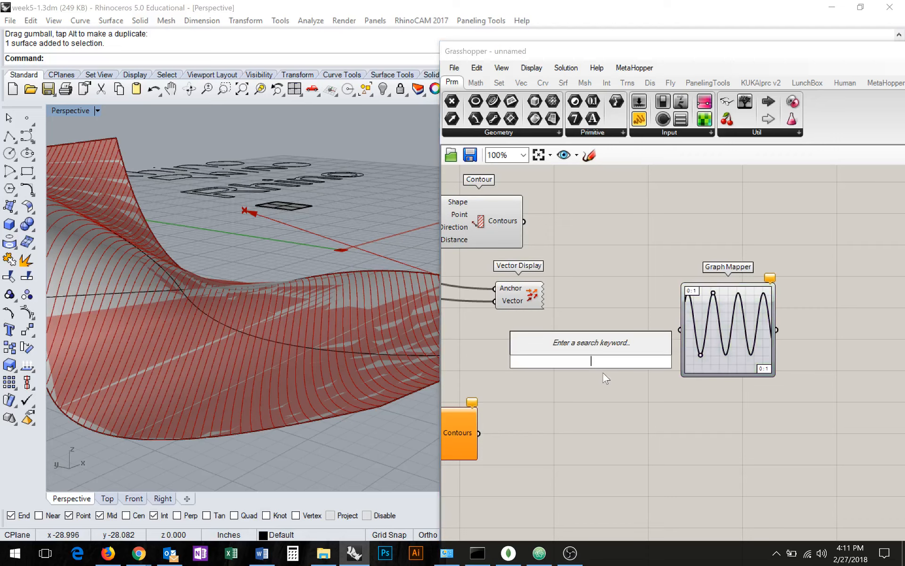
type("0.5")
key("Return")
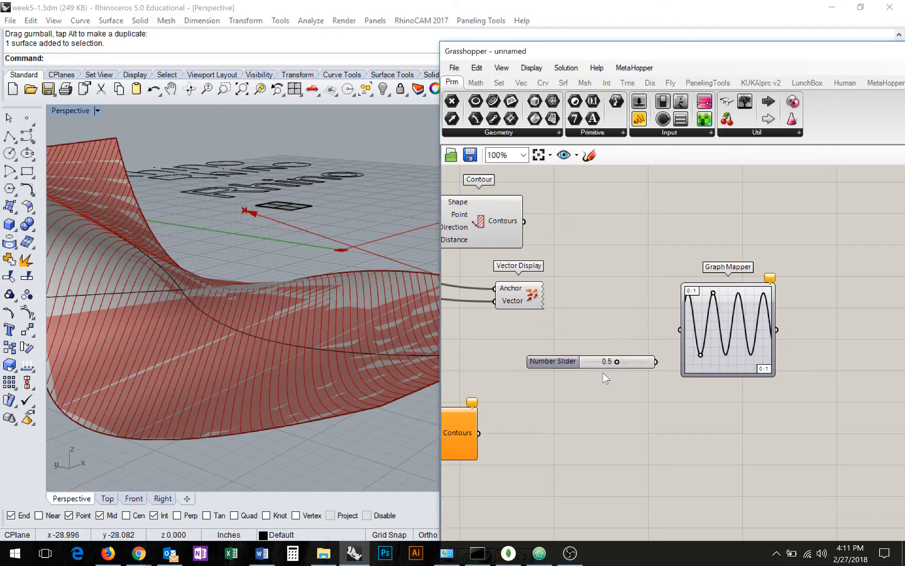
left_click_drag(657, 361, 680, 330)
left_click(552, 362)
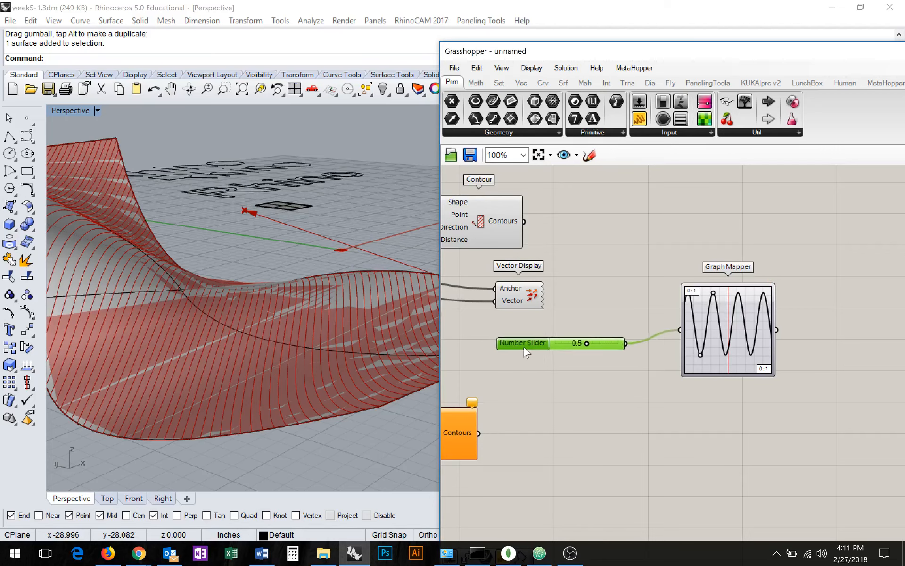
- Set the number slider feeding the Graph Mapper to 0.7
scroll(774, 322, "up", 3)
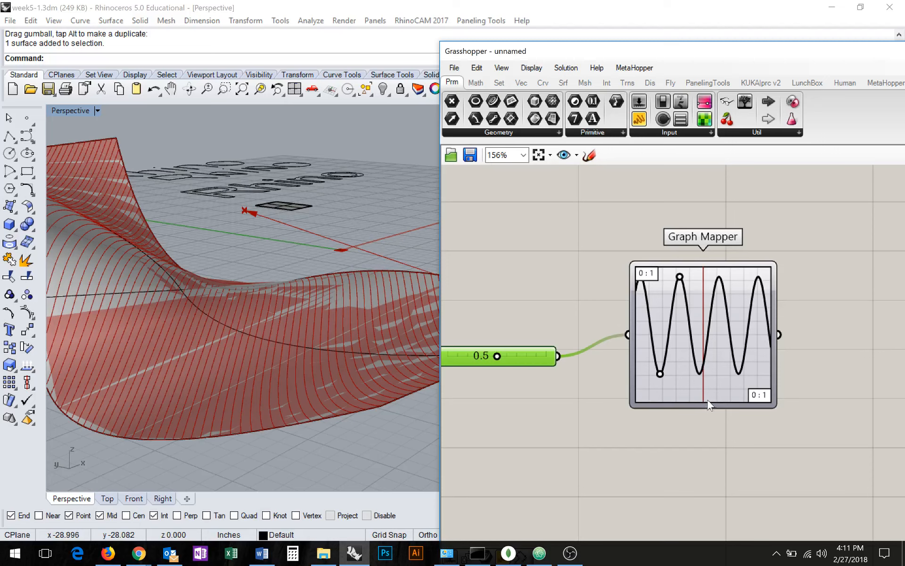
right_click_drag(575, 383, 619, 395)
left_click_drag(552, 362, 580, 376)
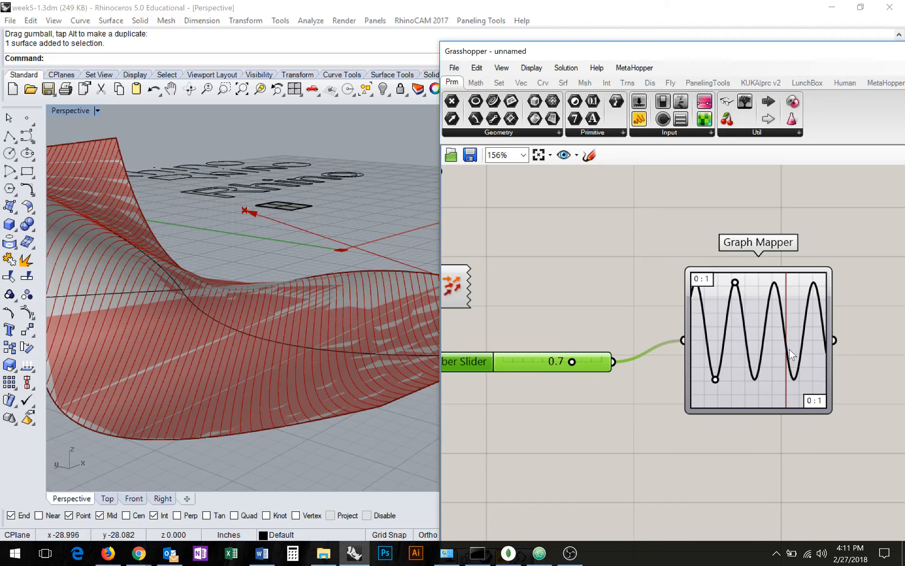
- Add a Panel beside the Graph Mapper and connect the mapper's output to it
right_click_drag(789, 349, 661, 347)
double_click(707, 344)
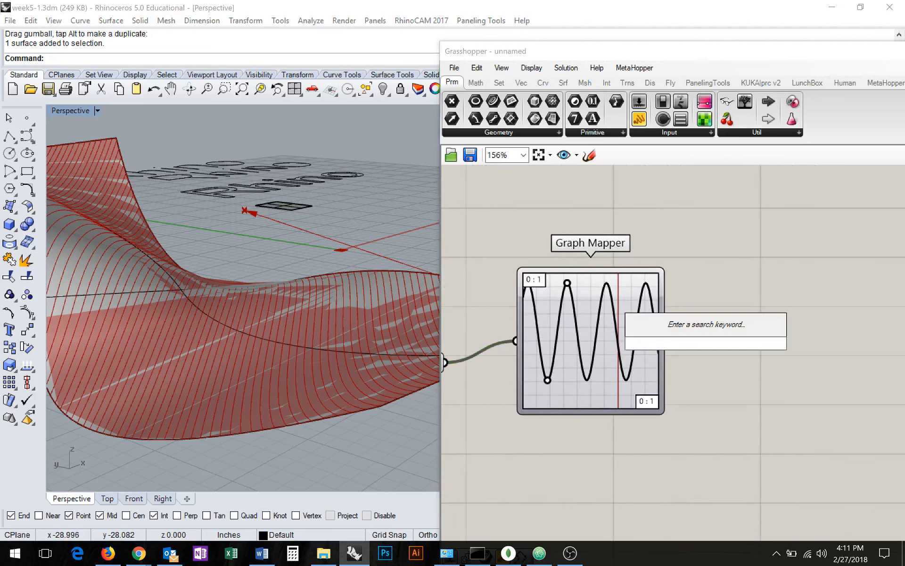
type("panel")
key("Return")
left_click_drag(720, 362, 774, 353)
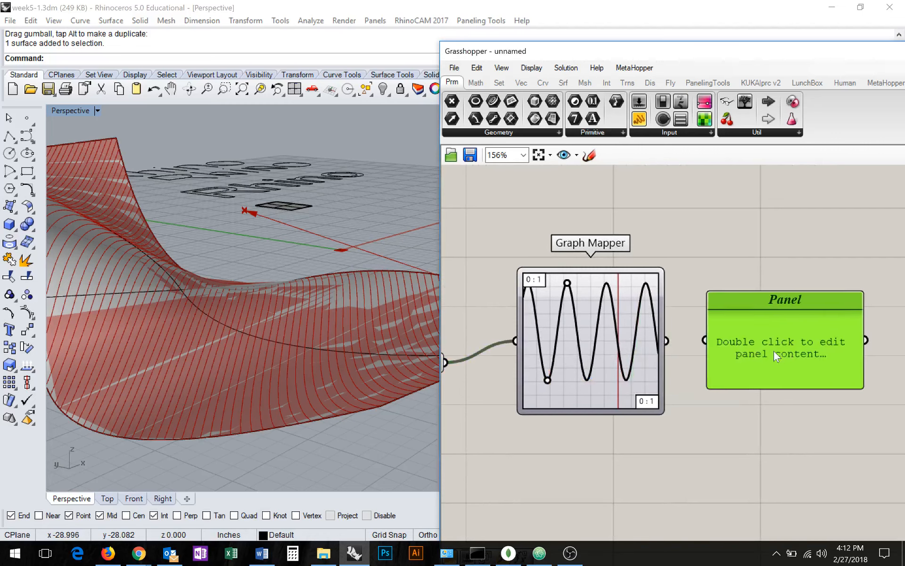
left_click_drag(666, 341, 705, 340)
left_click_drag(820, 350, 816, 359)
right_click_drag(649, 388, 725, 385)
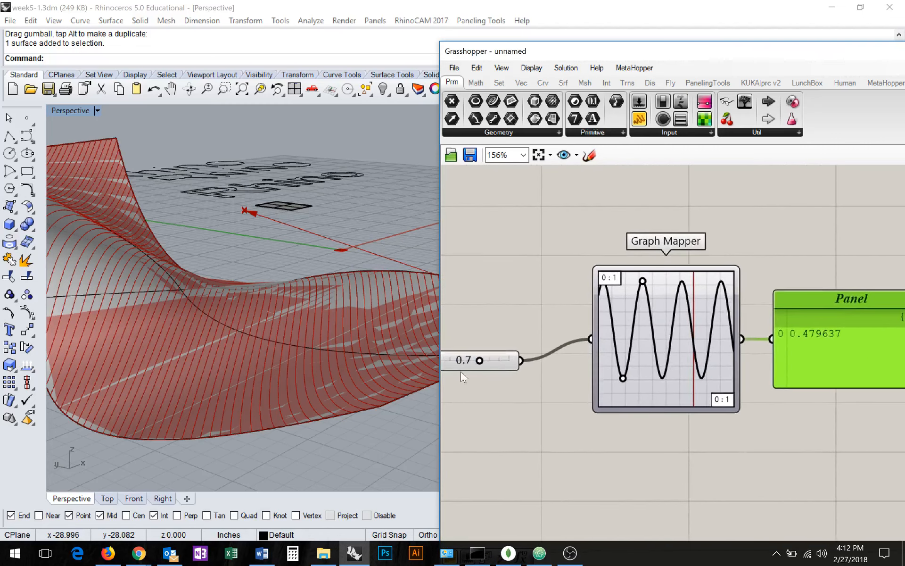
- Line up the number slider with the Graph Mapper's input and set it to 0.8
right_click_drag(507, 376, 564, 403)
left_click_drag(459, 388, 504, 367)
right_click_drag(717, 407, 660, 383)
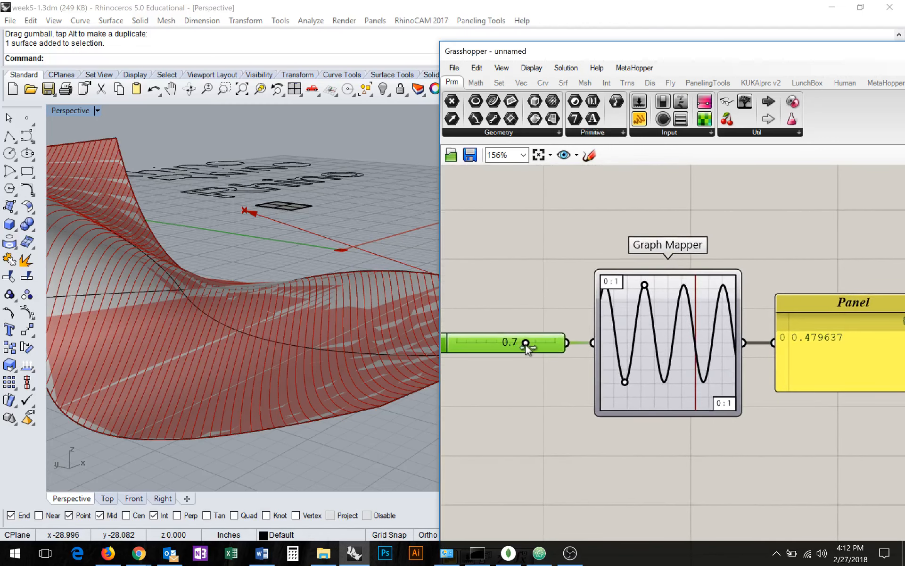
left_click_drag(527, 343, 536, 344)
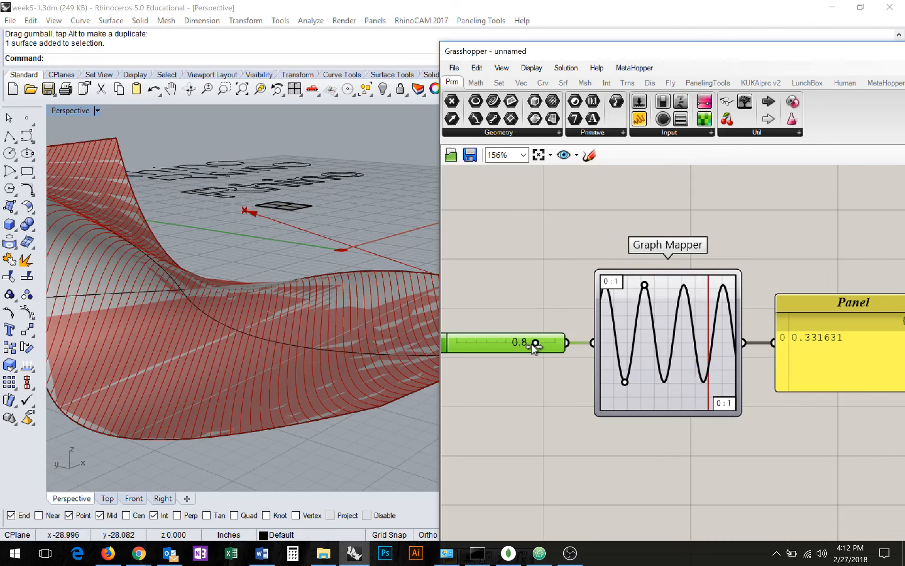
- Set the number slider's accuracy to 3 decimal digits
right_click_drag(442, 352, 479, 346)
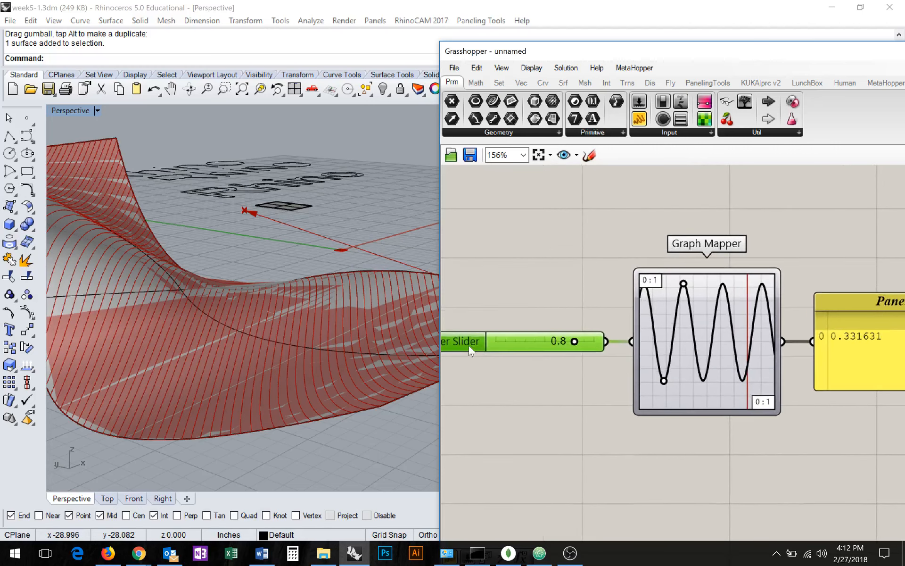
double_click(469, 345)
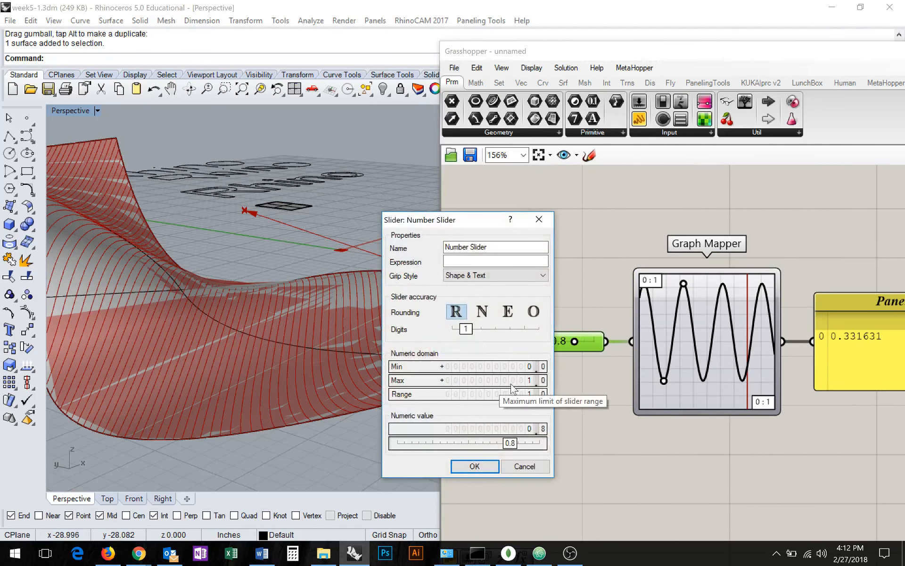
left_click_drag(466, 329, 493, 332)
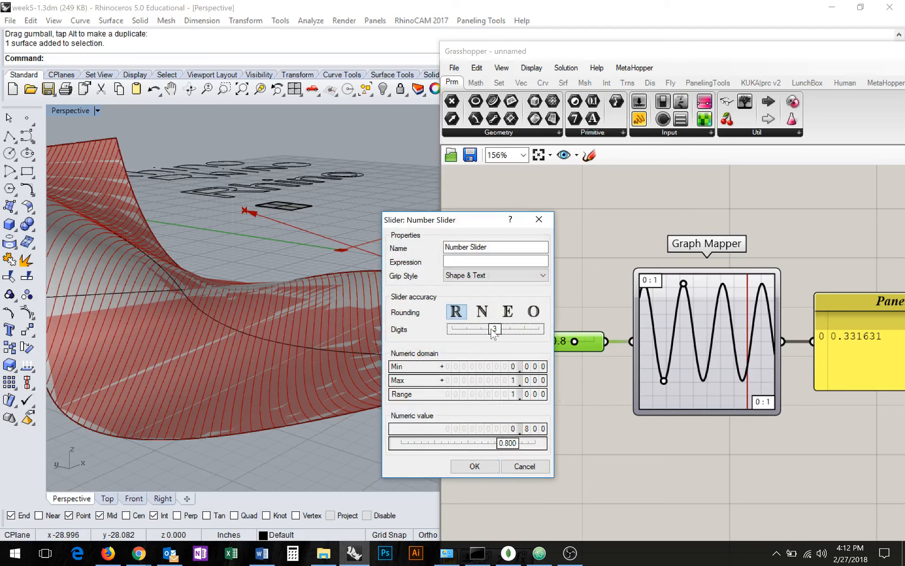
left_click(475, 466)
- Try the slider at 0.762 against the sine graph and set it to 0.615
left_click_drag(572, 342, 571, 343)
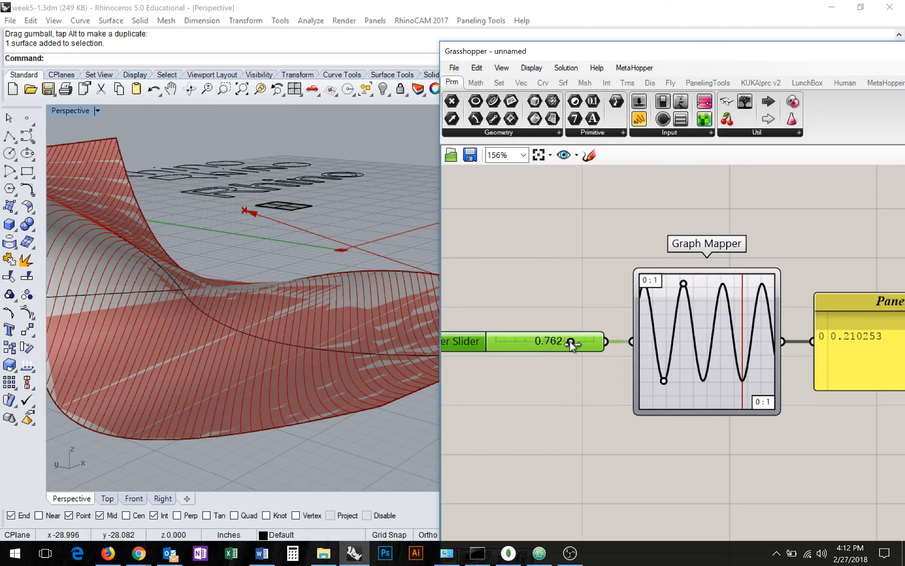
right_click_drag(891, 355, 835, 344)
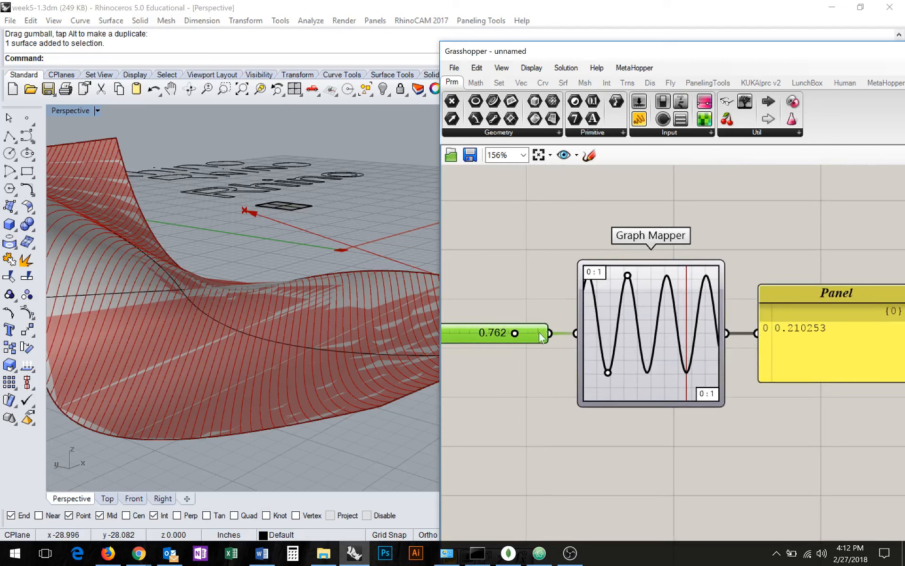
mouse_move(516, 334)
left_mouse_down()
mouse_move(480, 334)
mouse_move(499, 333)
left_mouse_up()
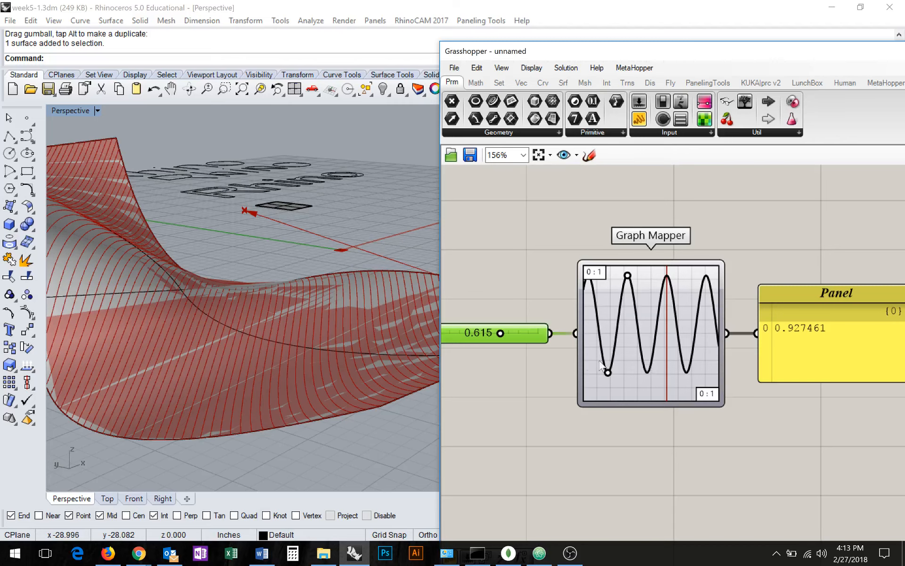
- Move the number slider, Graph Mapper and Panel together farther away from the Contour components
right_click_drag(576, 350, 629, 409)
scroll(584, 365, "down", 5)
left_click_drag(829, 425, 567, 315)
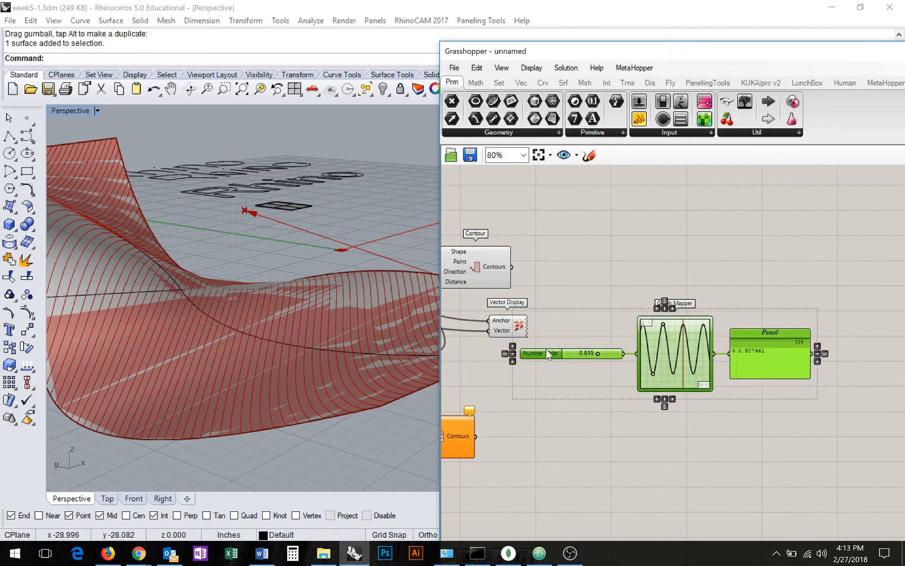
left_click_drag(546, 349, 643, 386)
left_click(689, 205)
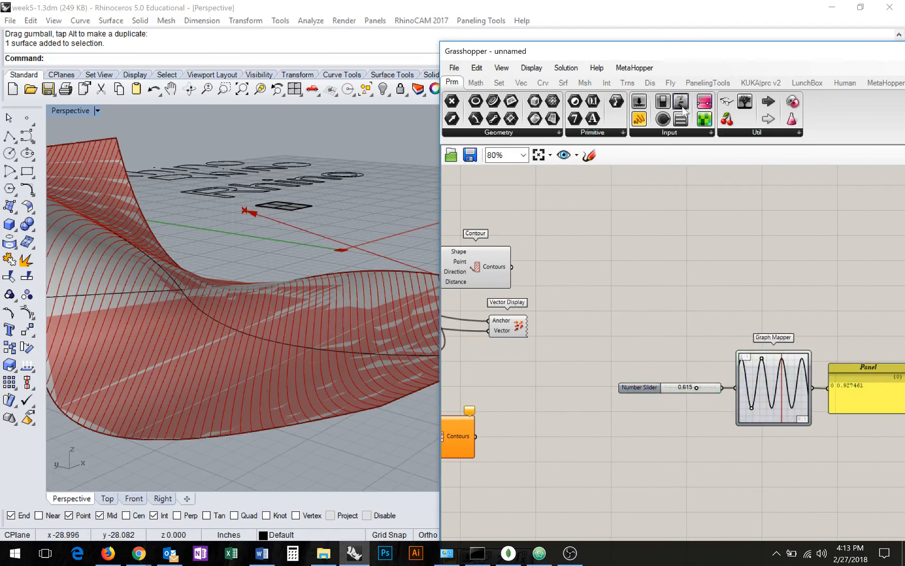
- Add a Remap Numbers component above the number slider and check its Source and Target domain inputs
double_click(610, 347)
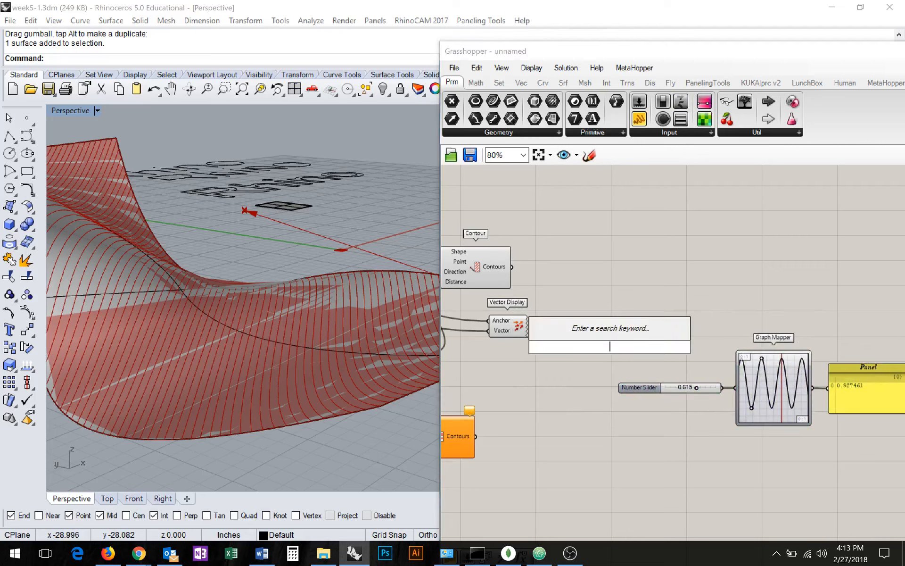
type("remap")
key("Return")
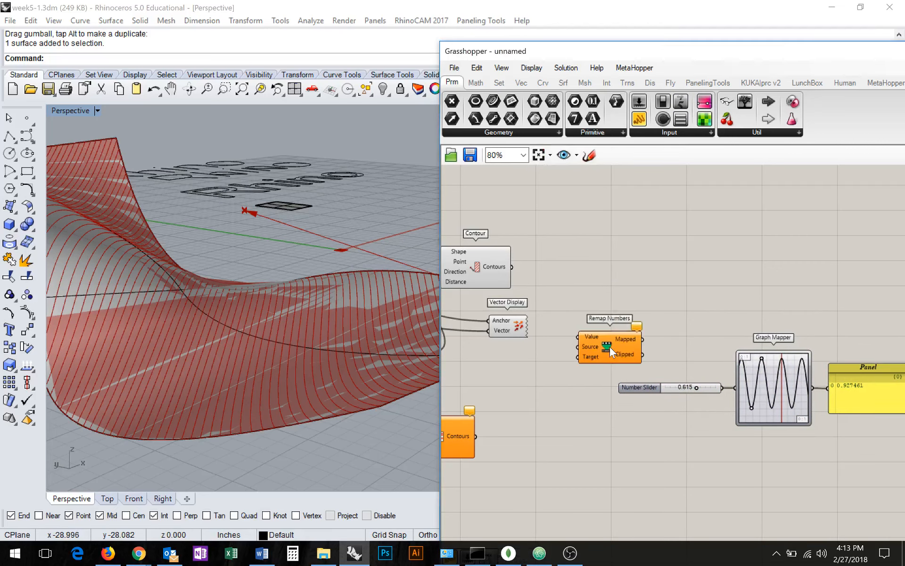
left_click_drag(602, 352, 642, 353)
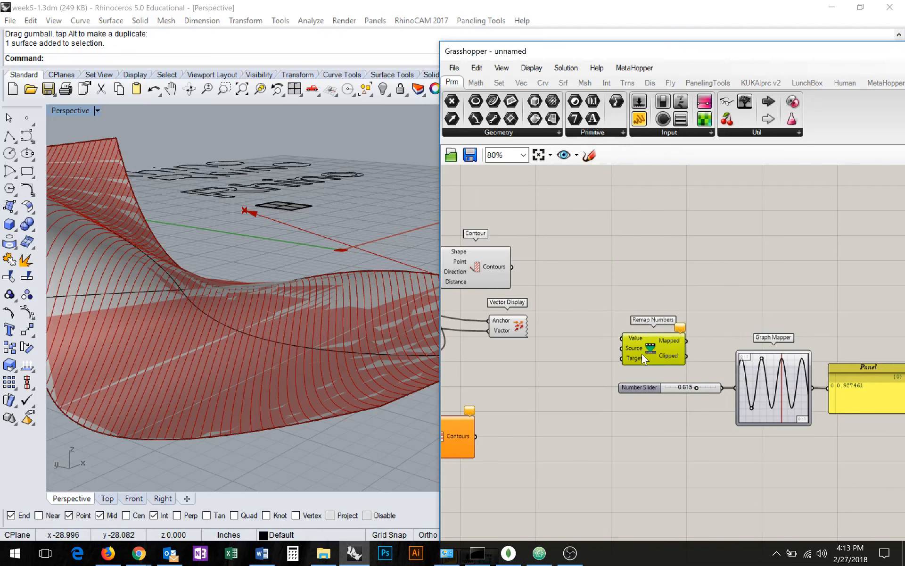
scroll(666, 379, "up", 3)
right_click_drag(666, 379, 668, 350)
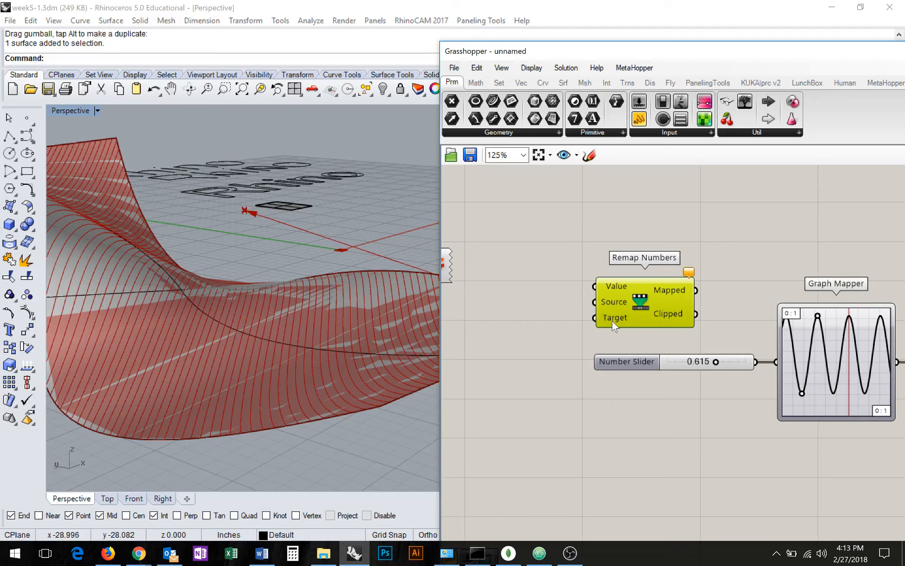
mouse_move(615, 304)
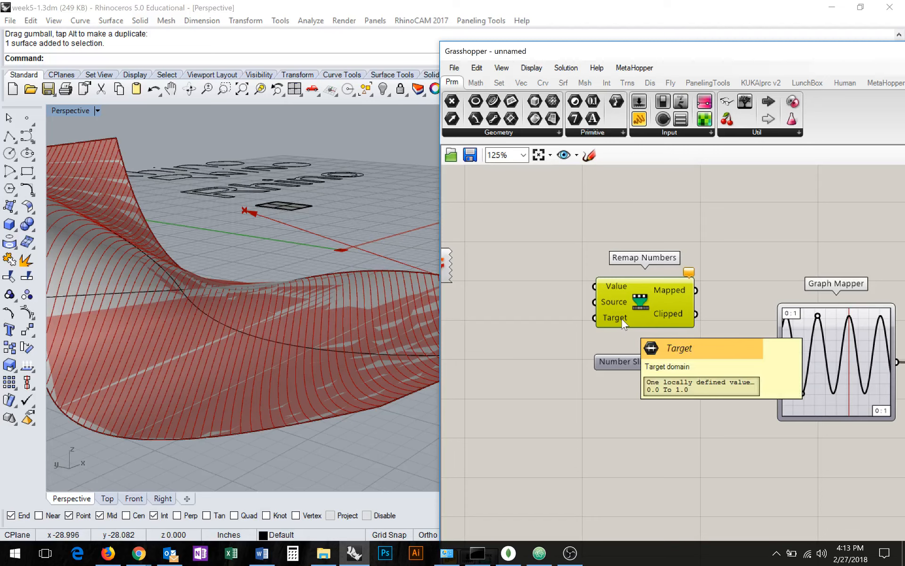
- Move the Contour component slightly farther away from the Vector Display component on the canvas
right_click_drag(620, 302, 741, 325)
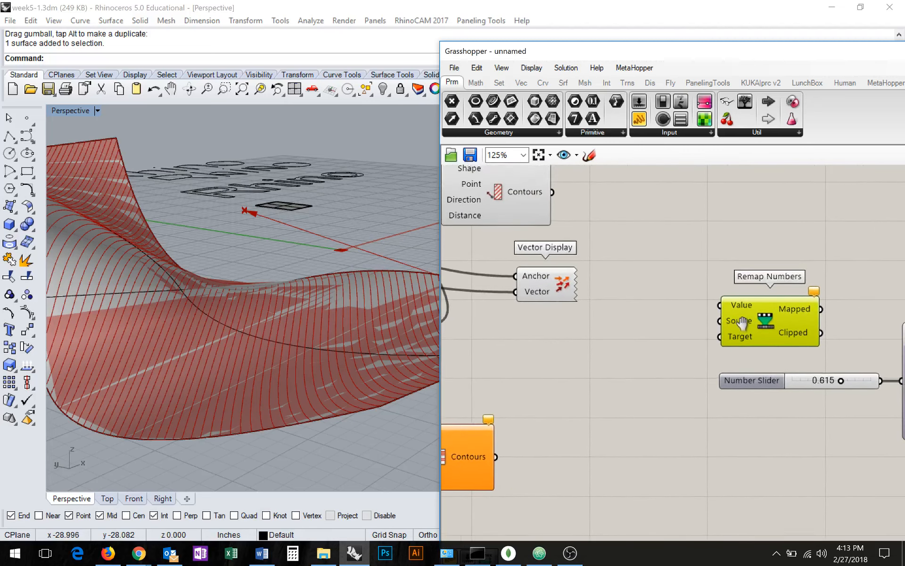
scroll(618, 330, "down", 2)
right_click_drag(584, 329, 717, 339)
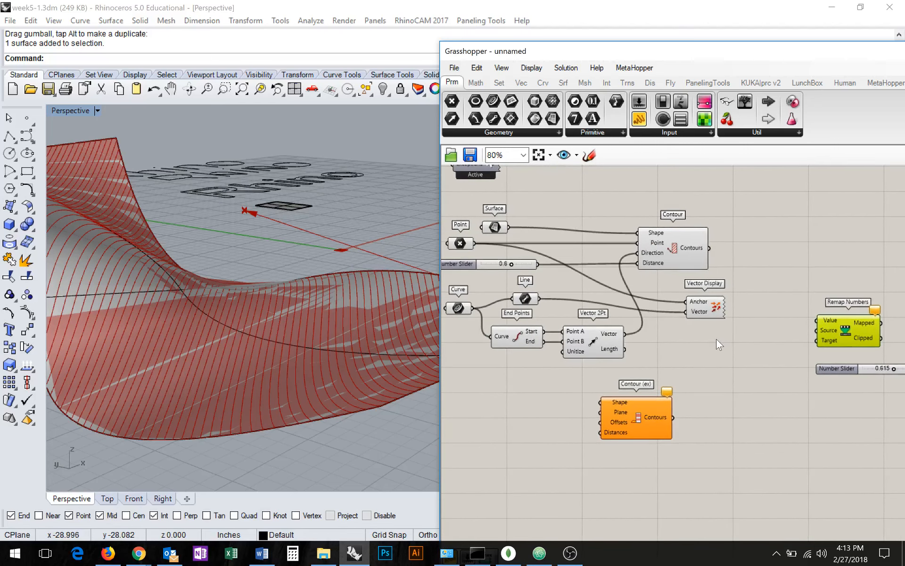
right_click_drag(245, 411, 221, 424)
right_click_drag(254, 451, 85, 406)
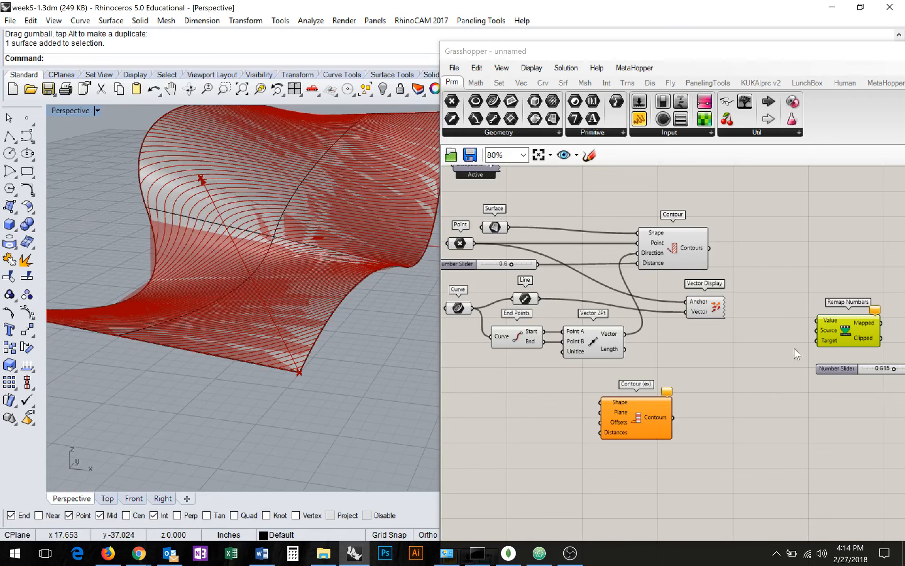
right_click_drag(264, 330, 329, 374)
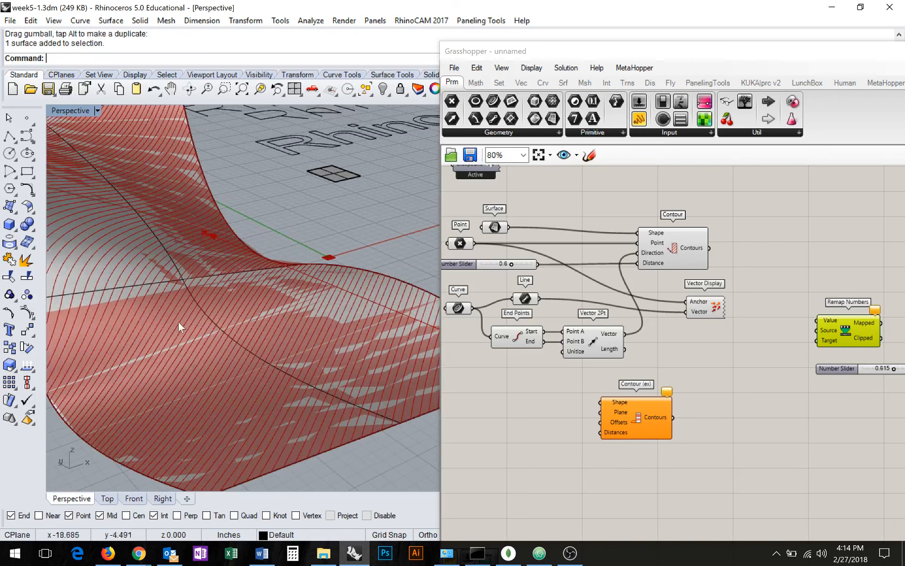
right_click_drag(841, 316, 762, 351)
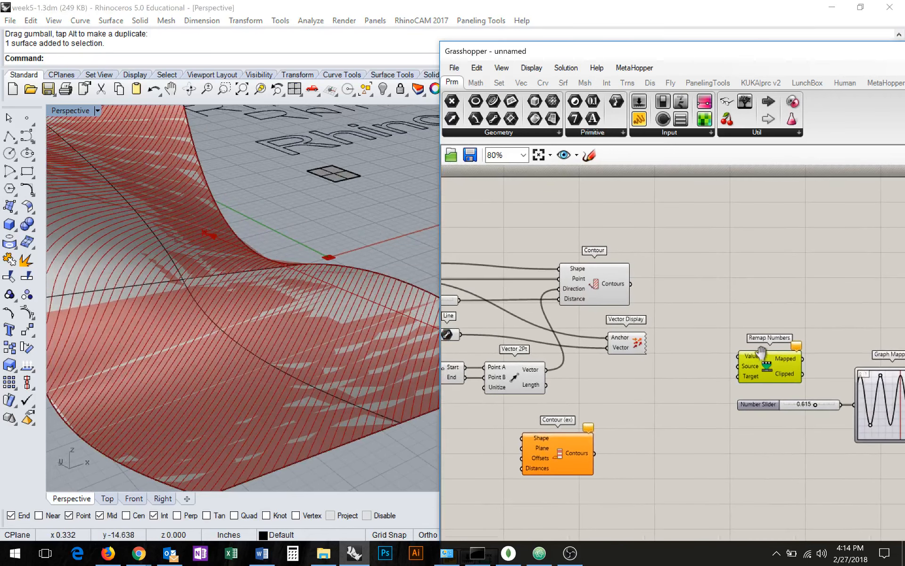
left_click_drag(587, 283, 606, 277)
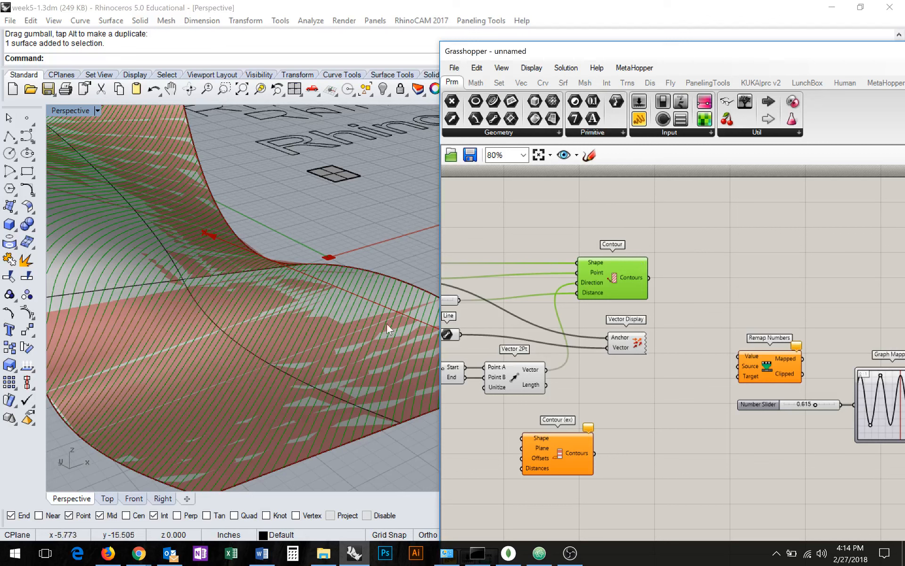
- Add a Divide Curve component beside the Contour component
left_click(709, 284)
double_click(707, 282)
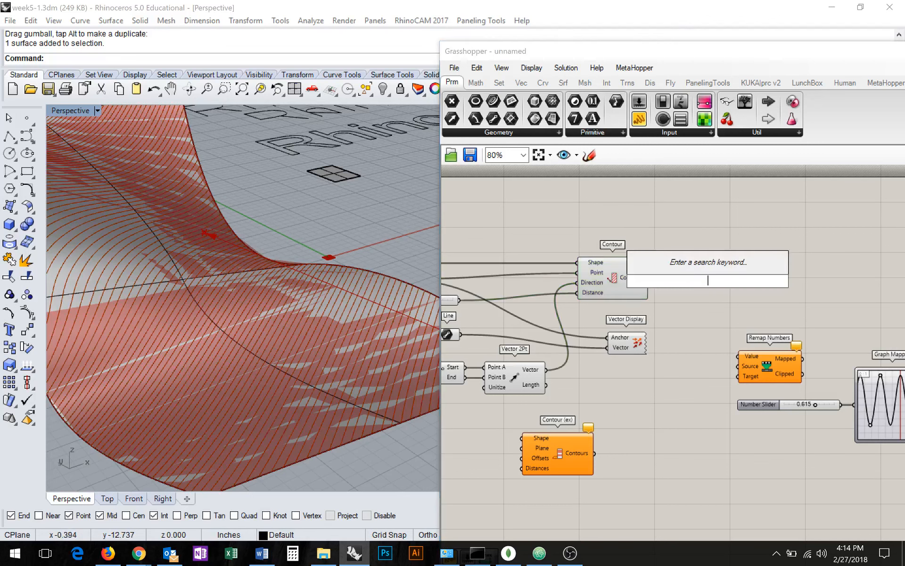
type("point")
key("BackSpace")
key("BackSpace")
key("BackSpace")
key("BackSpace")
key("BackSpace")
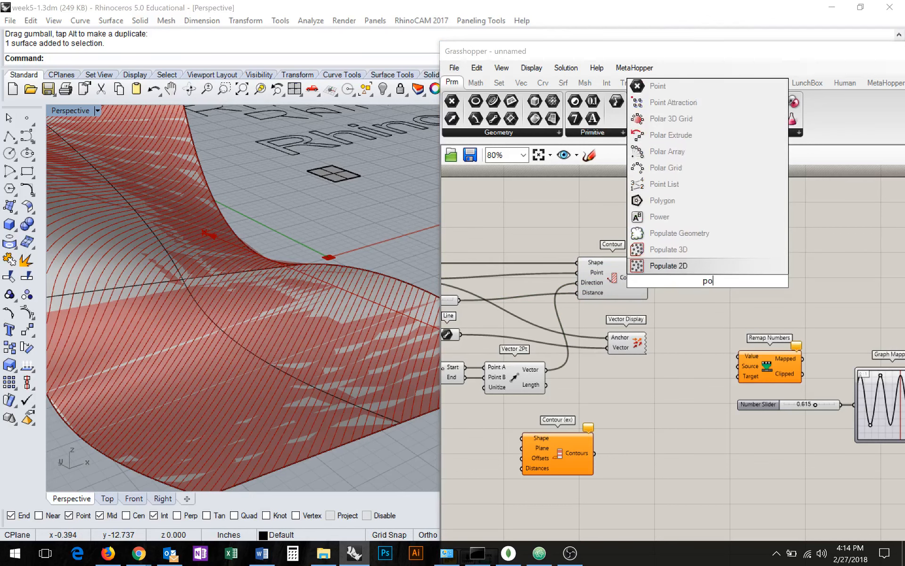
type("divi")
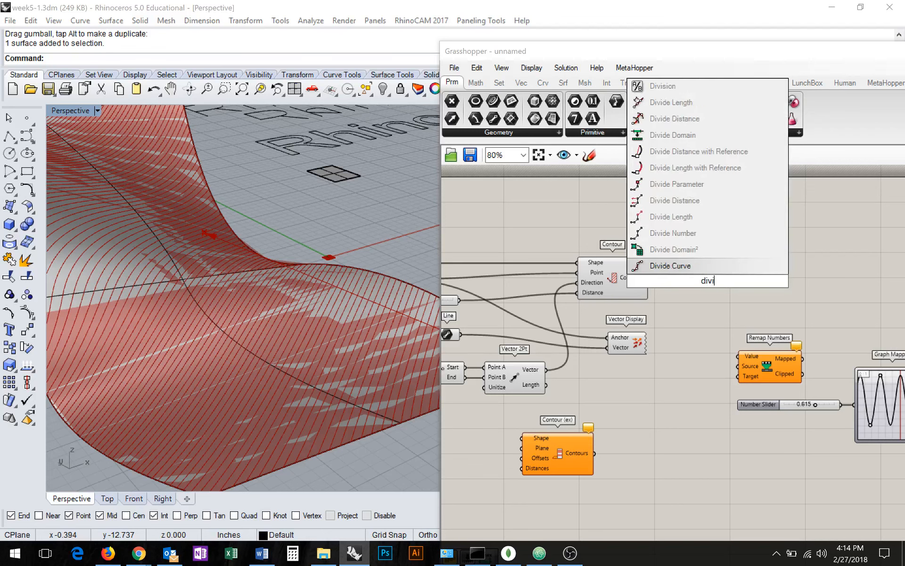
key("Return")
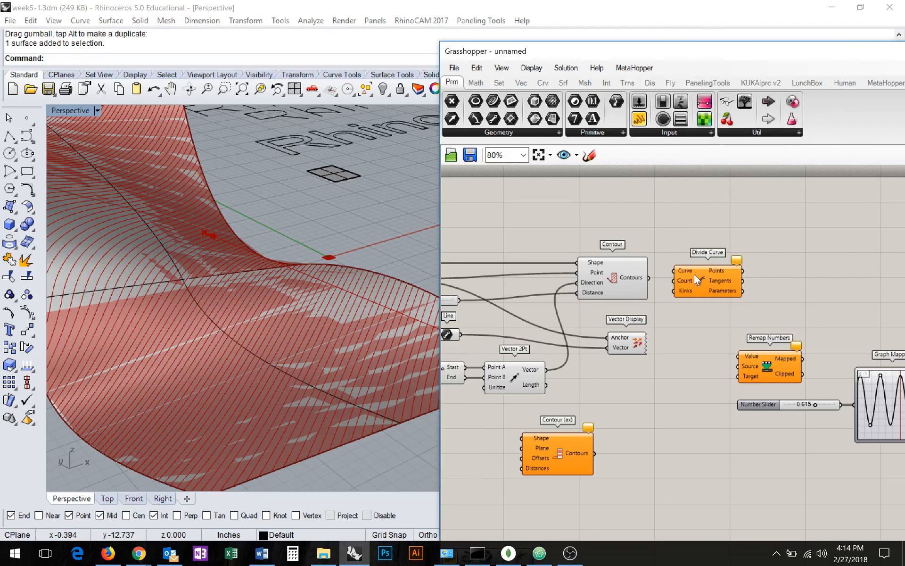
- Try feeding the Contours output into Divide Curve's Curve input, check the division points on the surface, and delete the component
left_click_drag(650, 277, 705, 286)
right_click_drag(300, 260, 276, 325)
left_click_drag(697, 277, 720, 253)
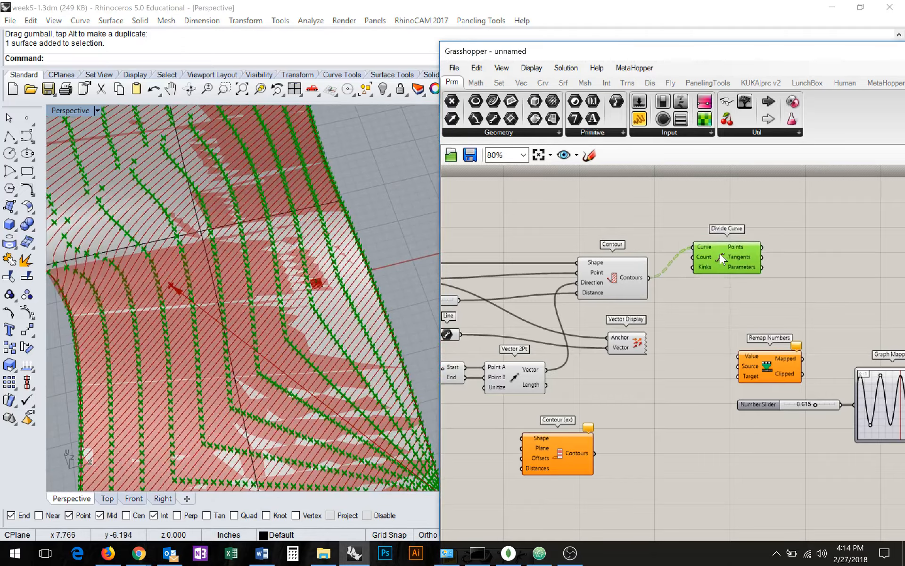
key("Delete")
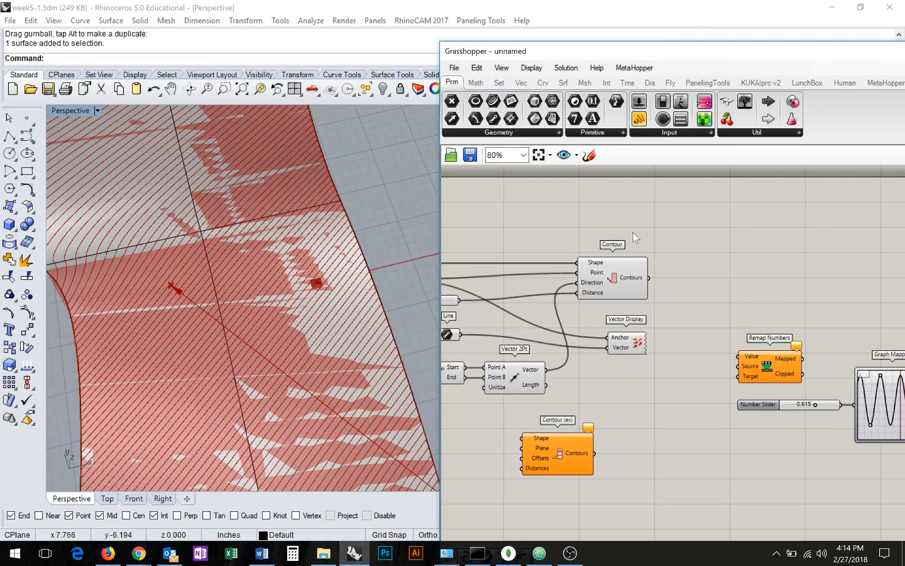
- Add a Divide Length component beside the Contour component and connect the Contours output to its Curve input
double_click(671, 258)
type("di")
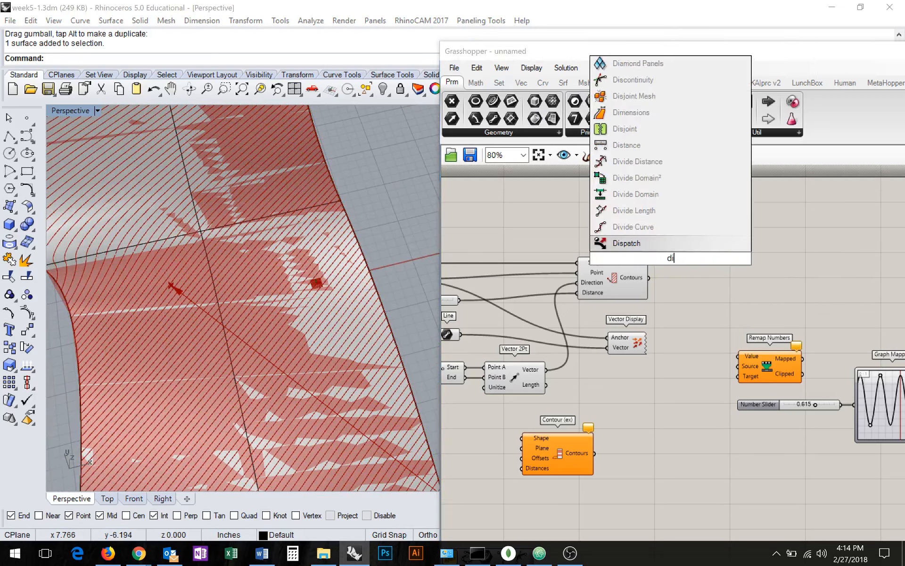
type("vid")
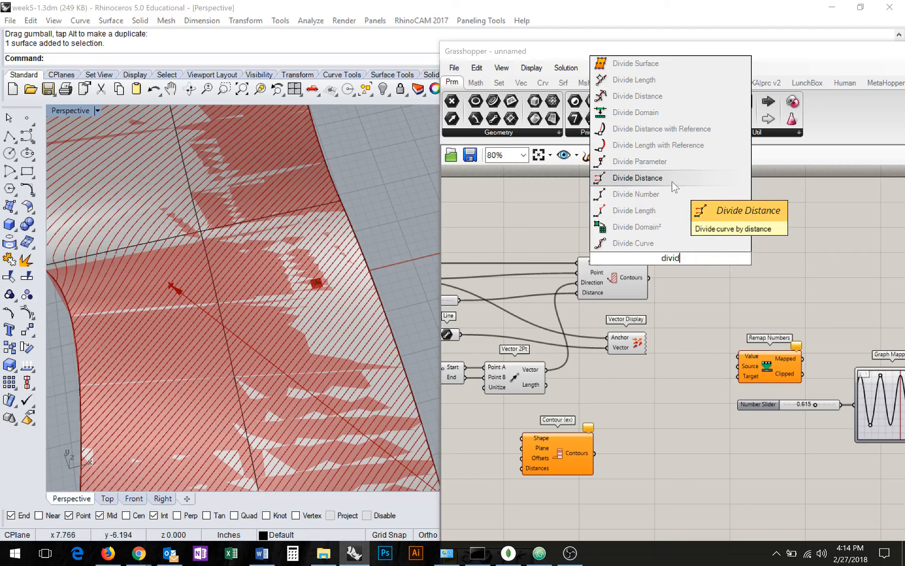
left_click(674, 210)
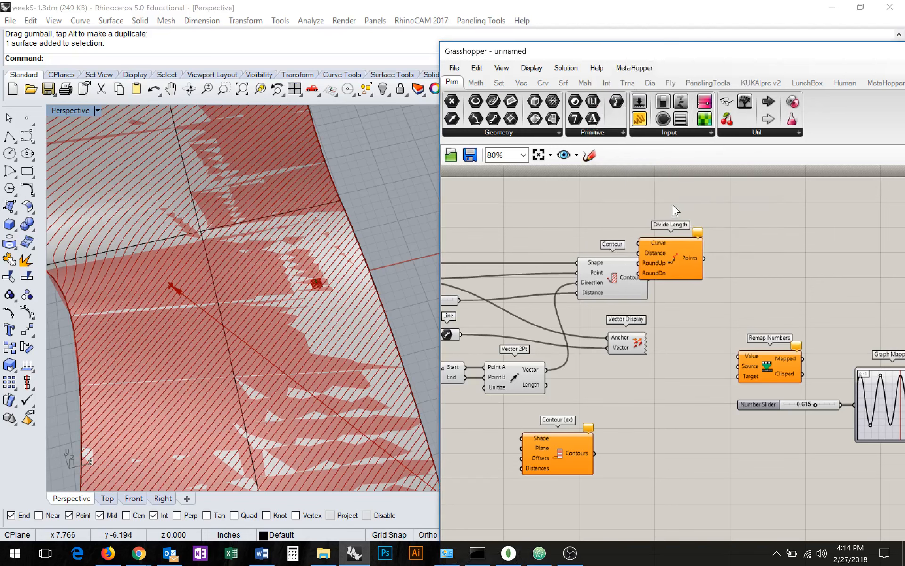
left_click_drag(672, 265, 706, 286)
left_click_drag(649, 277, 720, 287)
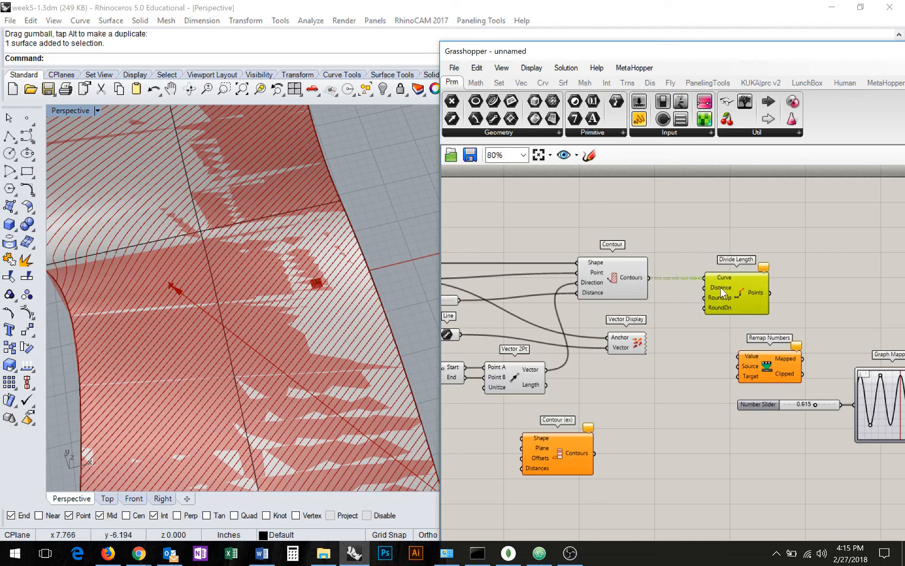
- Add a number slider set to 0.55 and connect it to the Distance input of Divide Length
double_click(669, 304)
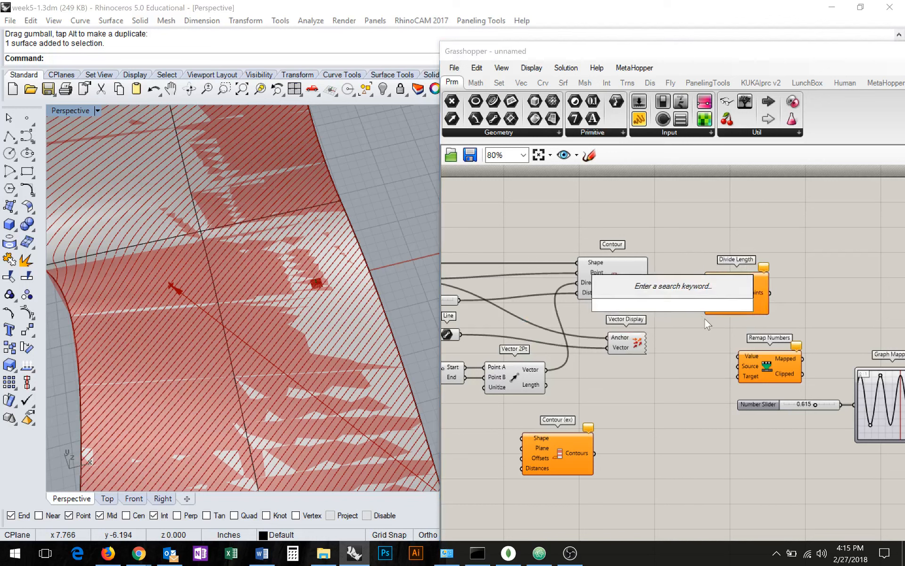
type("\"")
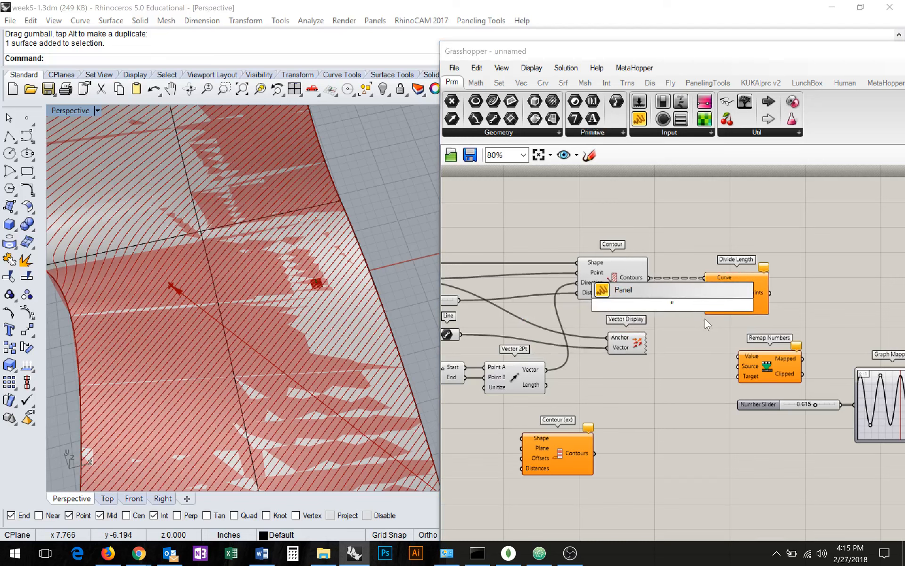
key("BackSpace")
type("0.55")
key("Return")
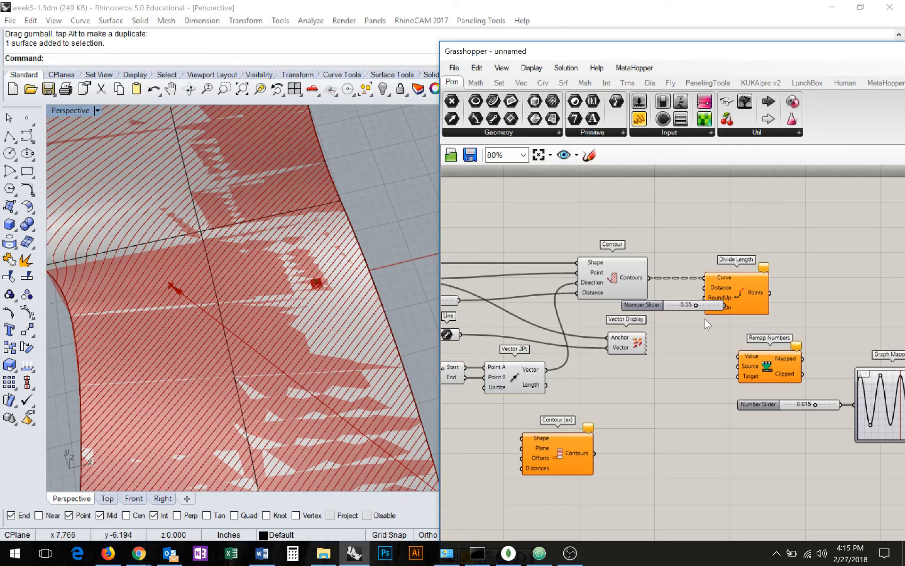
left_click_drag(649, 306, 596, 308)
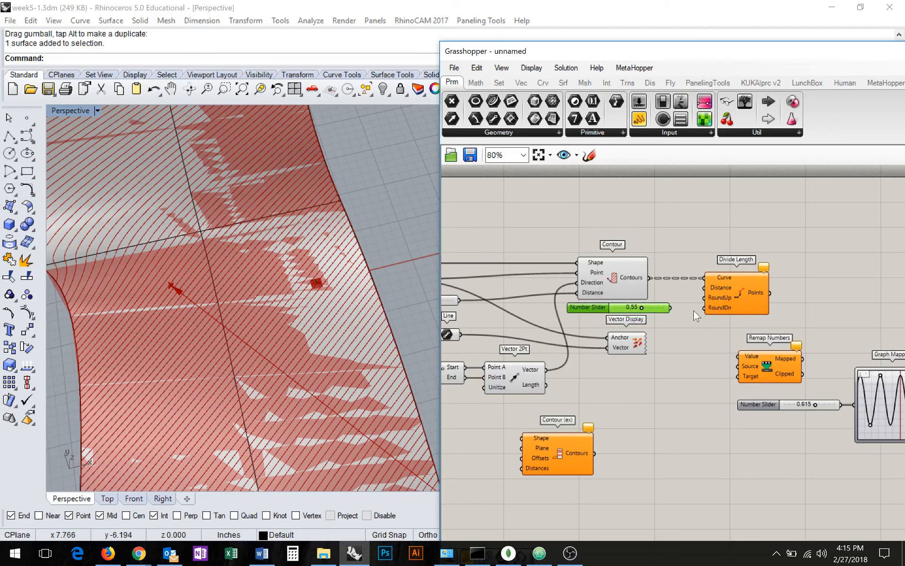
left_click_drag(670, 308, 712, 289)
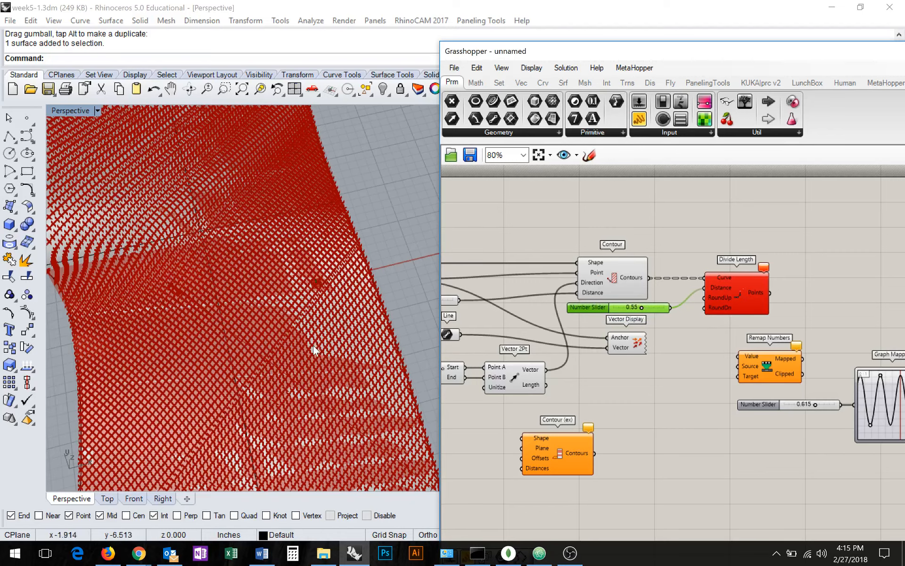
- Move the Vector Display component below the 0.55 slider and check the error message on Divide Length
right_click_drag(313, 350, 429, 395)
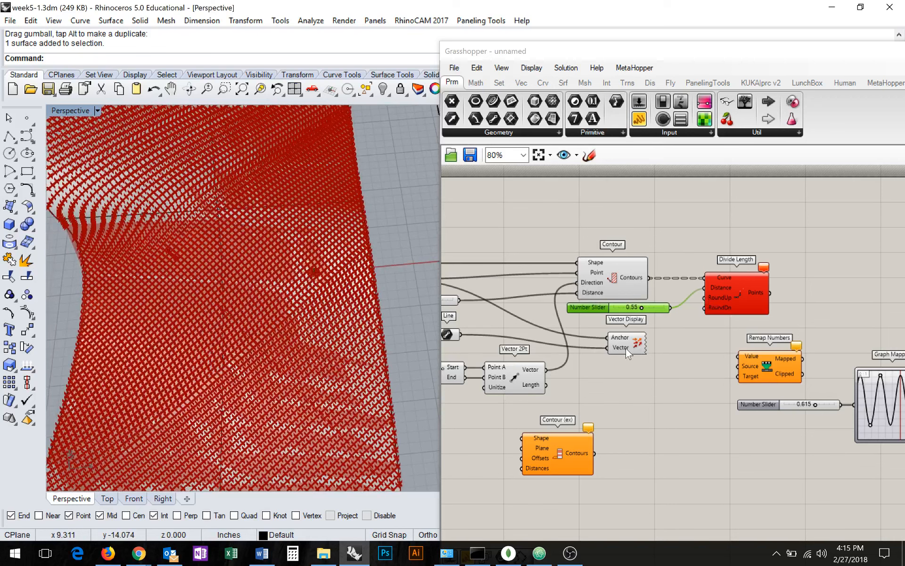
left_click_drag(626, 348, 634, 369)
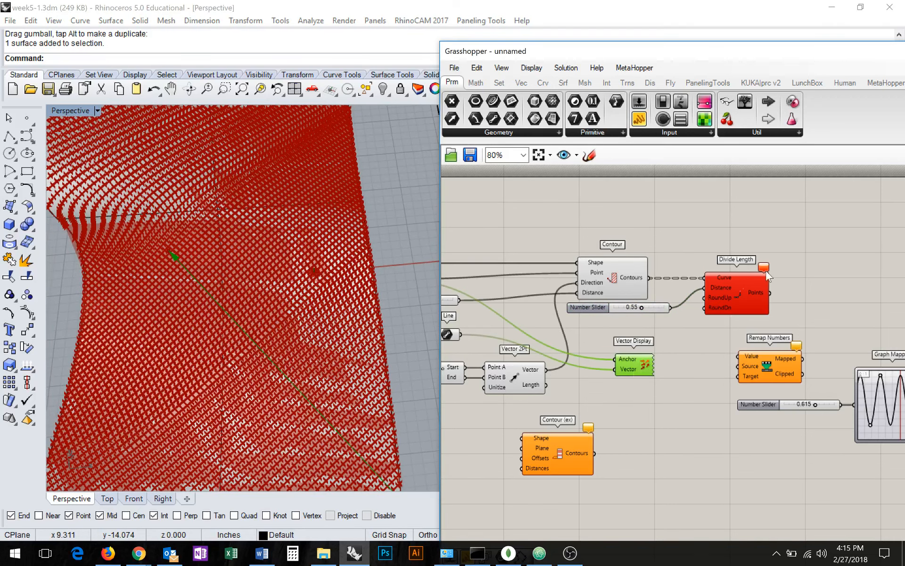
mouse_move(766, 272)
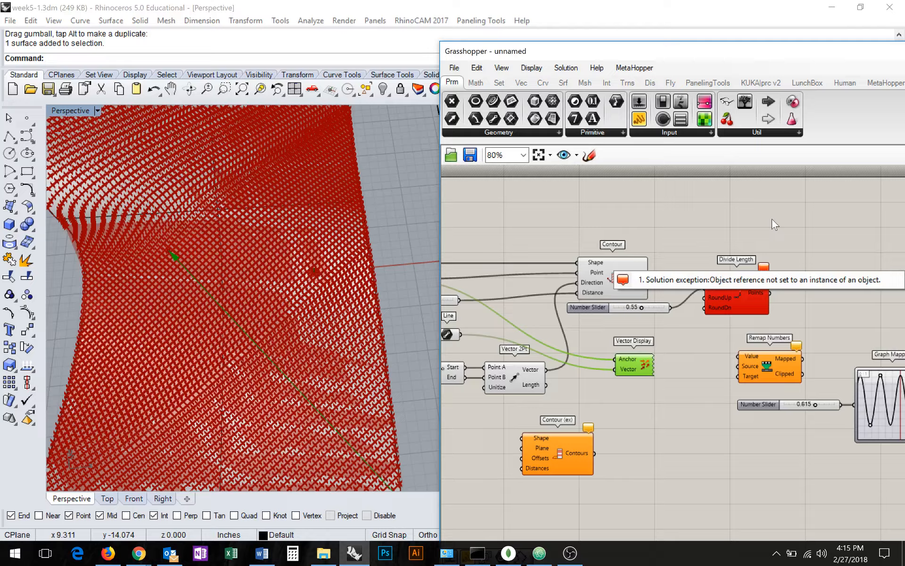
- Flatten the Contours output of the Contour component
right_click_drag(293, 340, 309, 479)
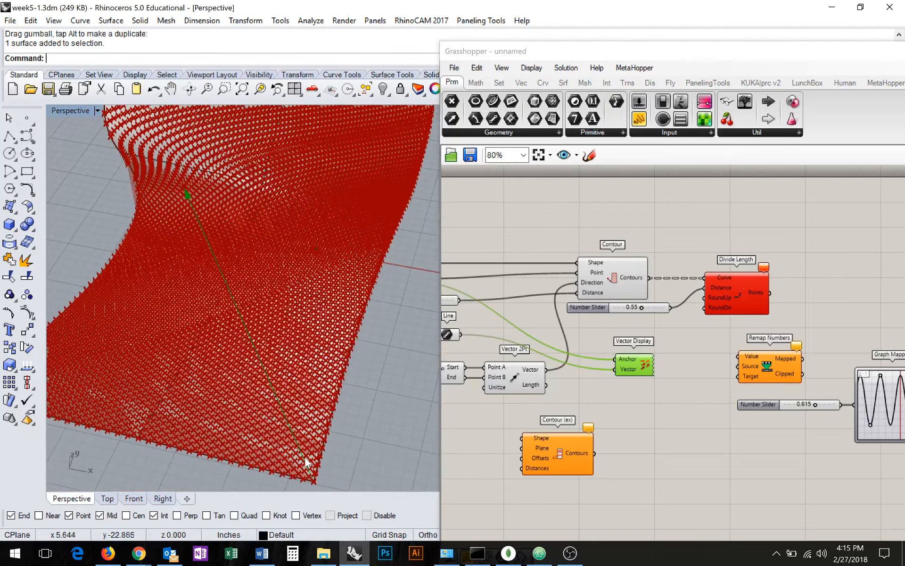
scroll(739, 284, "up", 3)
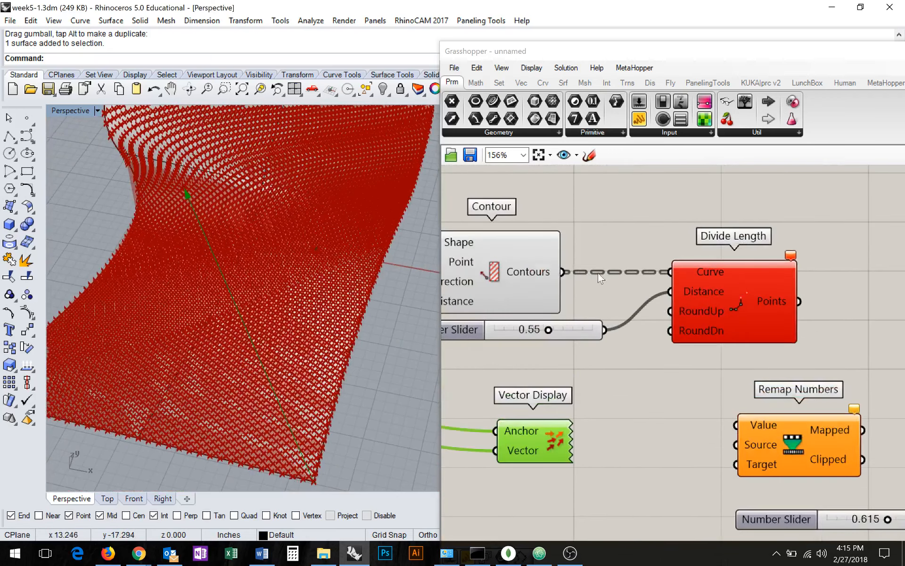
mouse_move(532, 274)
right_click(540, 276)
right_click(542, 281)
left_click(583, 354)
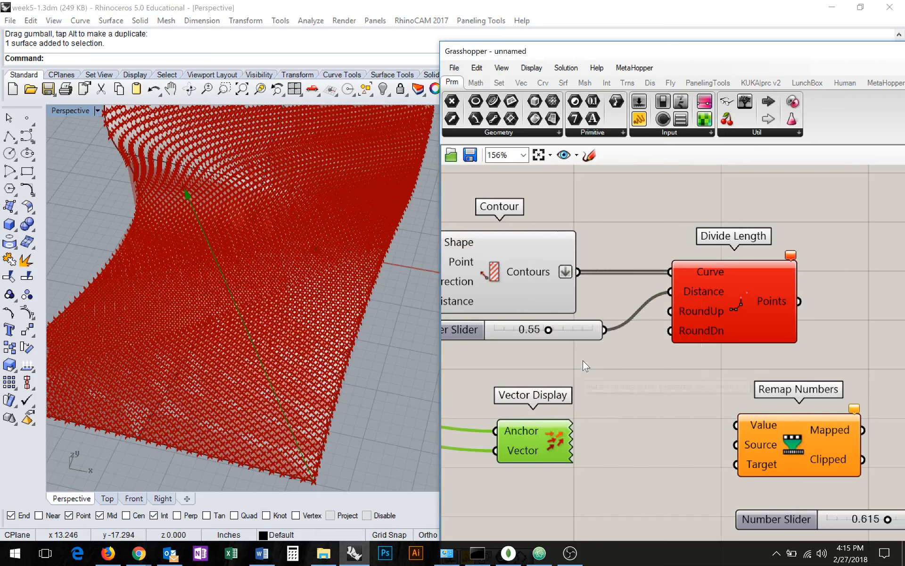
- Inspect Divide Length's Curve and Distance inputs, its error message, and the data in the Contours output
mouse_move(719, 276)
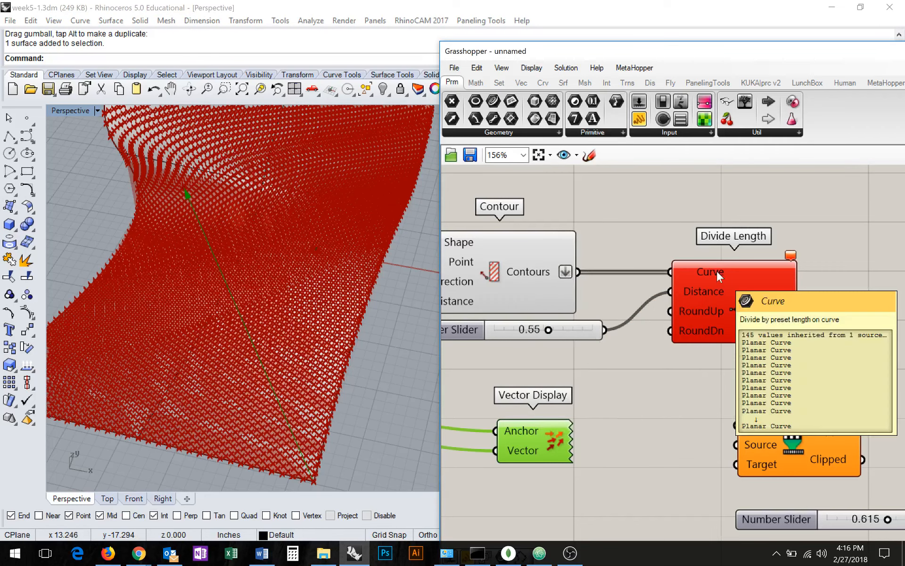
mouse_move(793, 256)
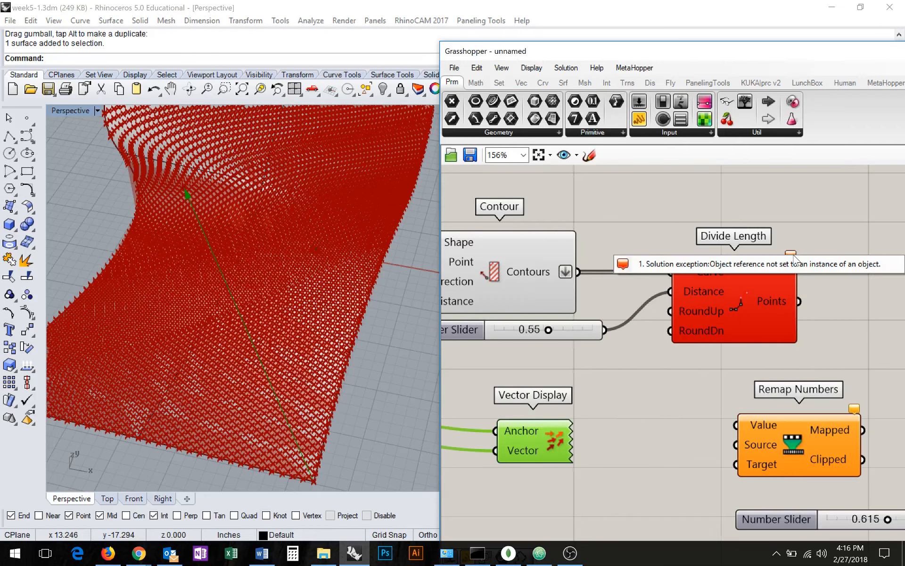
left_click(654, 336)
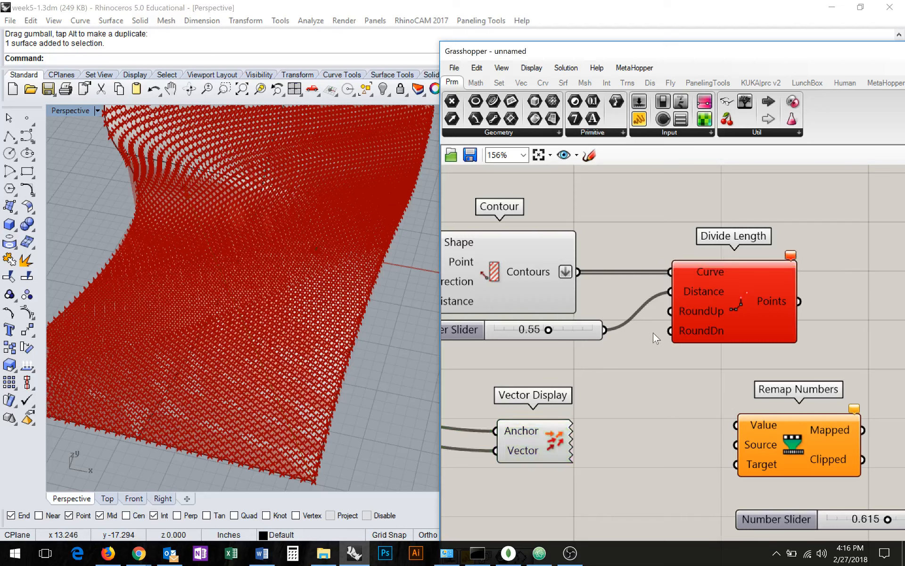
mouse_move(692, 294)
mouse_move(533, 274)
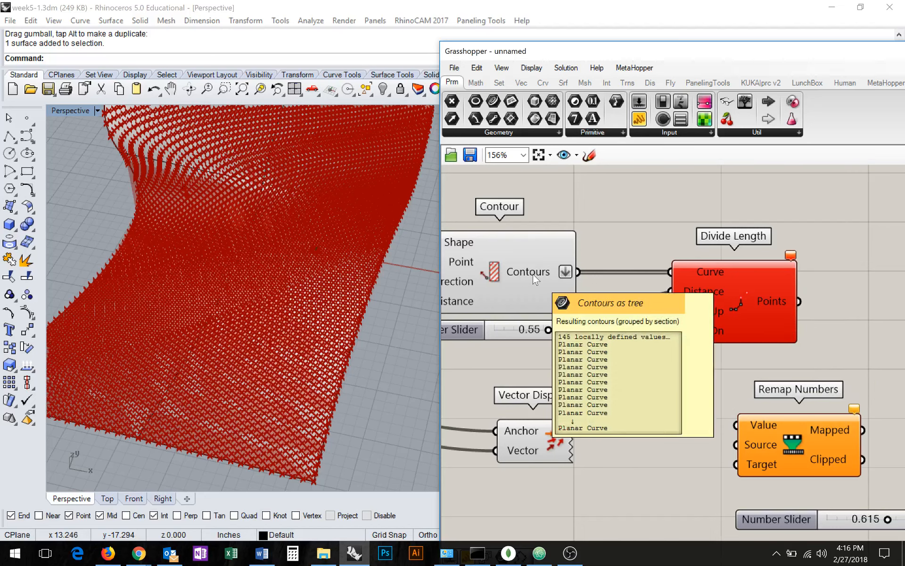
mouse_move(720, 270)
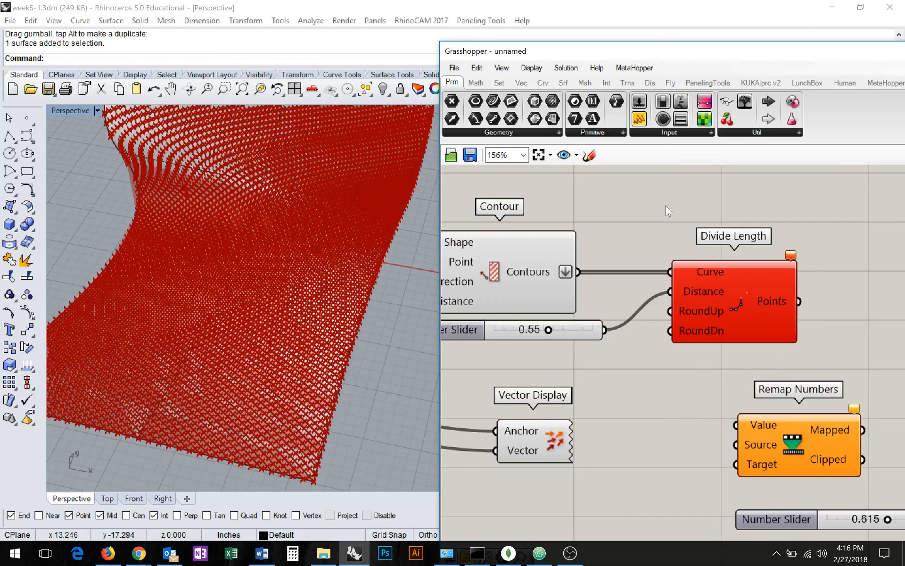
- Open the Data Viewer beside the canvas and examine the data structure of the Contour component's Contours output
left_click(531, 68)
mouse_move(503, 69)
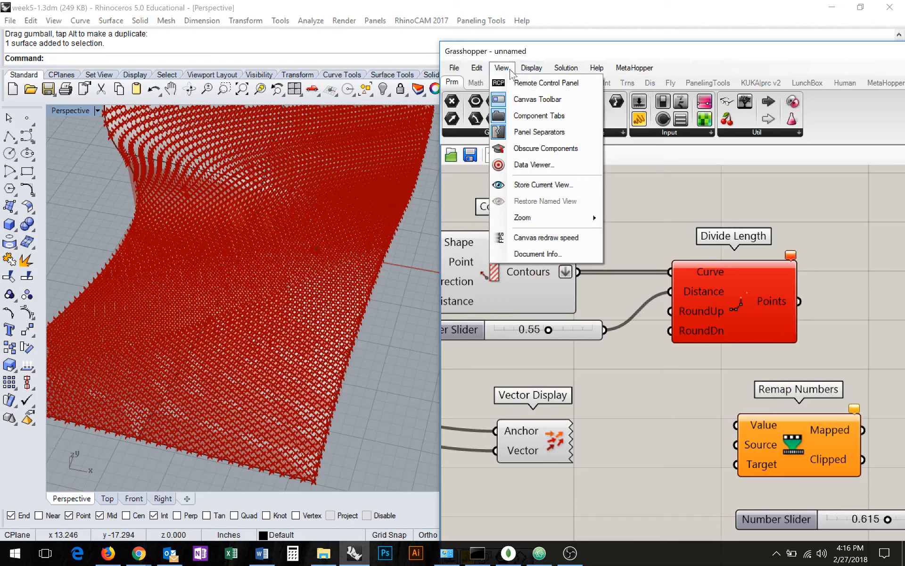
left_click(528, 164)
left_click_drag(499, 10, 313, 36)
left_click(531, 272)
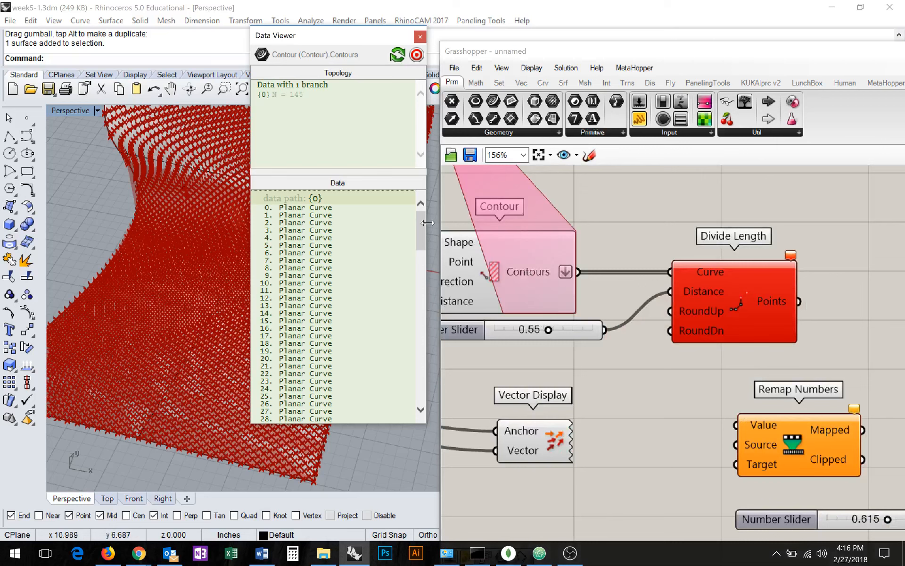
left_click_drag(422, 227, 432, 171)
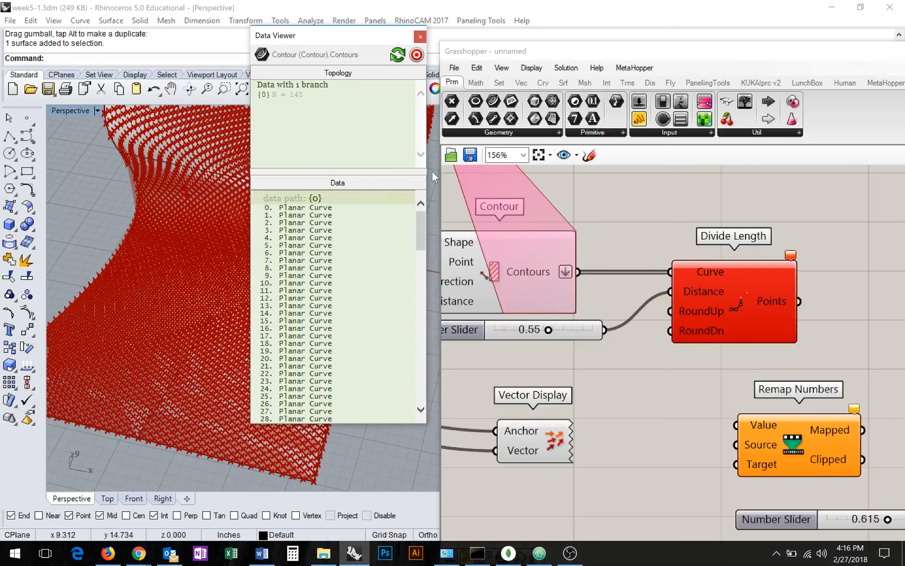
- Close the Data Viewer, set the Divide Length distance slider to 0.90, and check the contour lines on the surface
left_click(420, 37)
mouse_move(791, 255)
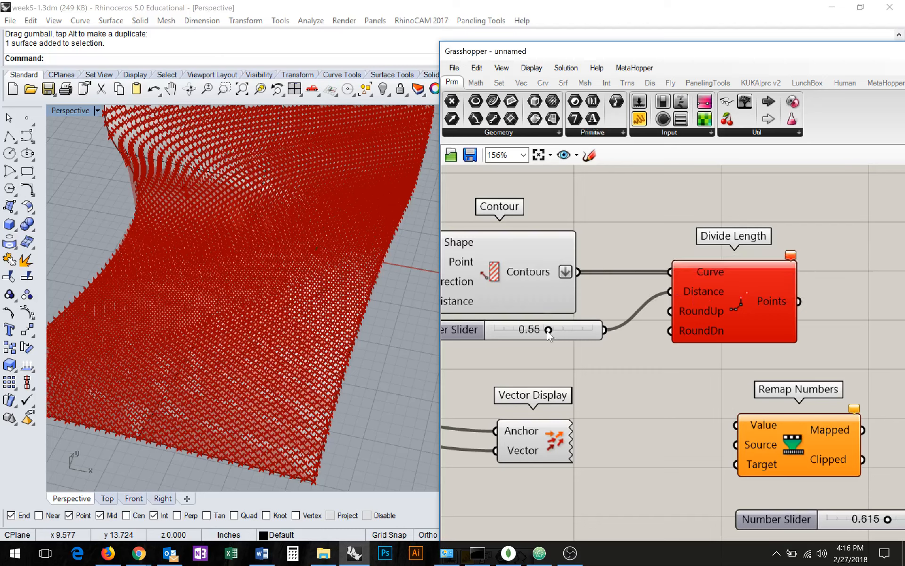
left_click_drag(549, 330, 583, 331)
left_click(371, 447)
scroll(391, 443, "up", 4)
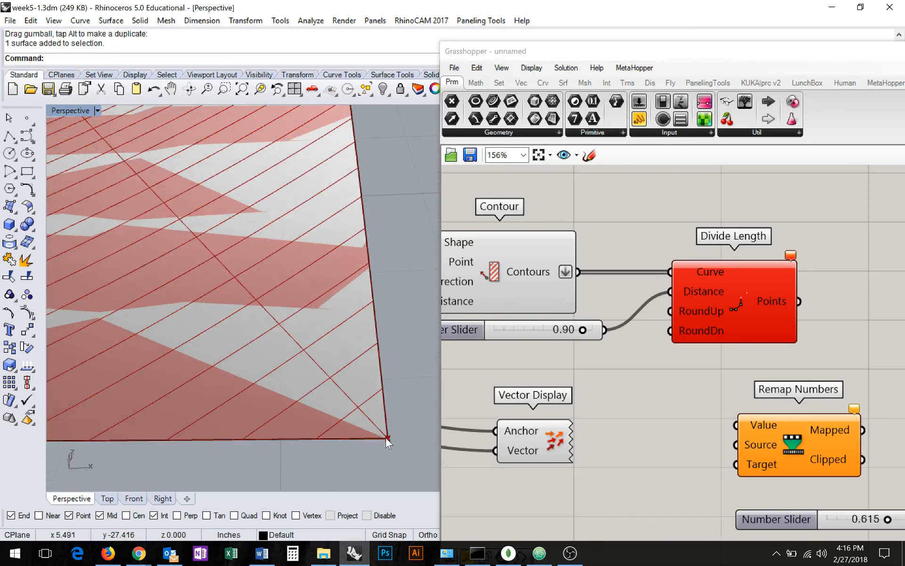
scroll(391, 434, "down", 5)
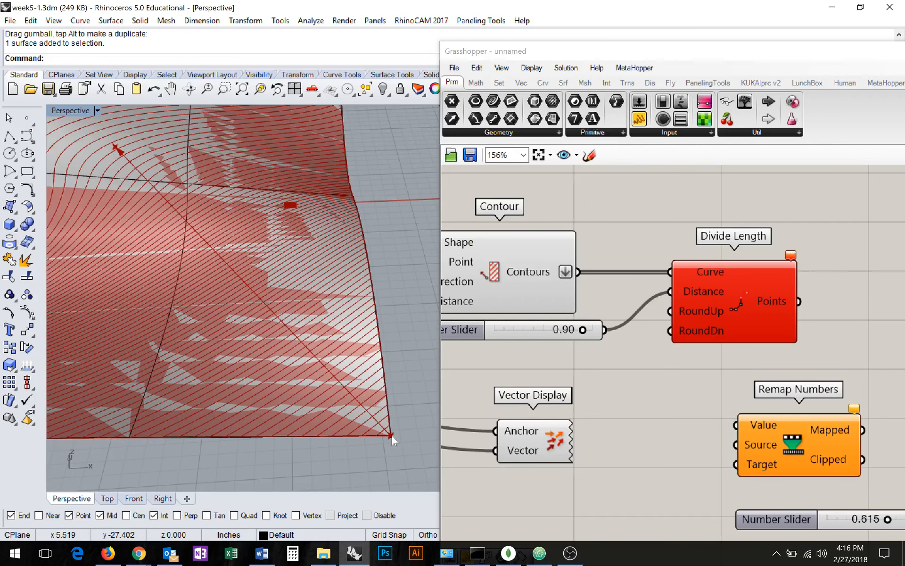
mouse_move(392, 433)
right_mouse_down()
mouse_move(363, 438)
mouse_move(422, 430)
right_mouse_up()
scroll(843, 283, "up", 2)
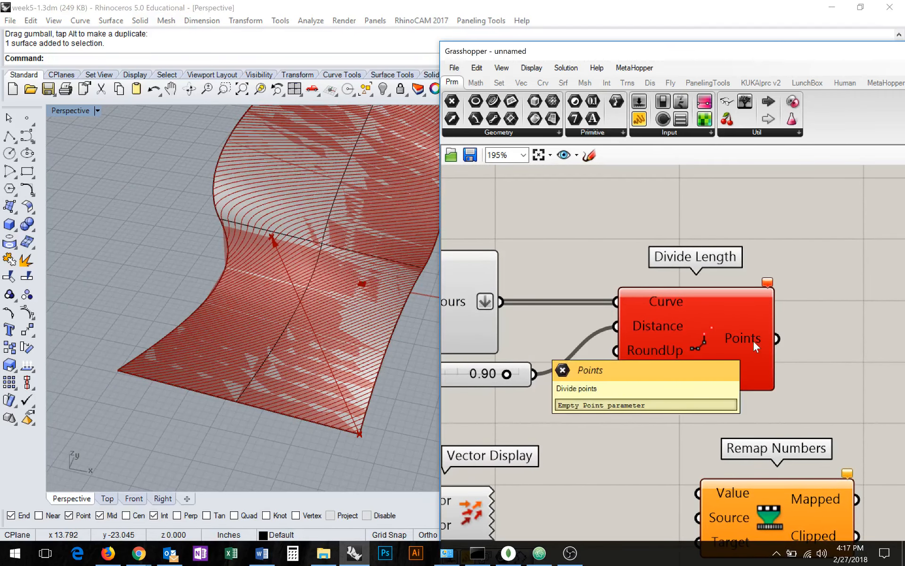
- Try distances of 0.65, 0.47 and 0.69 on the Divide Length component and check its Points output
left_click(753, 340)
right_click_drag(511, 346, 577, 360)
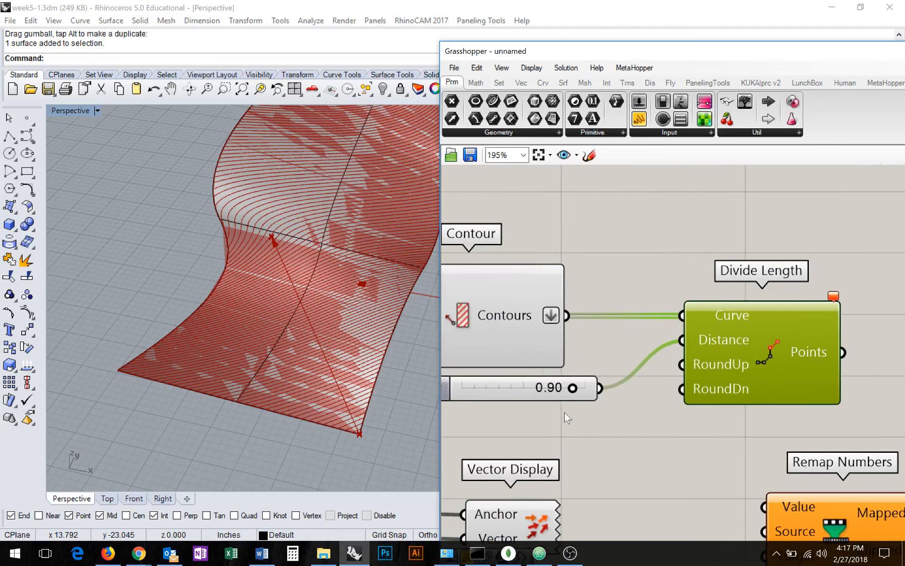
left_click_drag(573, 389, 542, 386)
mouse_move(742, 379)
right_mouse_down()
mouse_move(746, 347)
mouse_move(750, 381)
right_mouse_up()
left_click_drag(764, 379, 760, 374)
left_click(655, 256)
right_click_drag(750, 354, 788, 354)
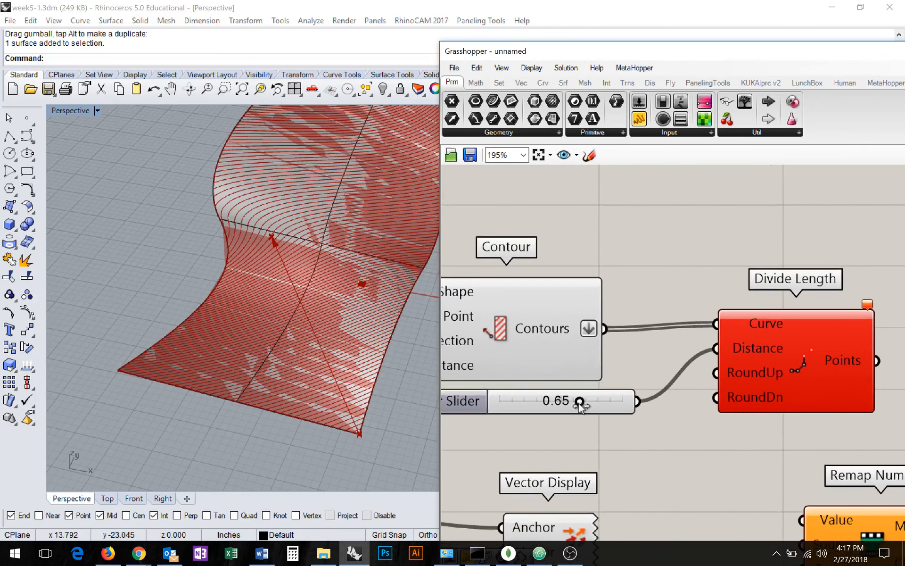
left_click_drag(580, 401, 558, 401)
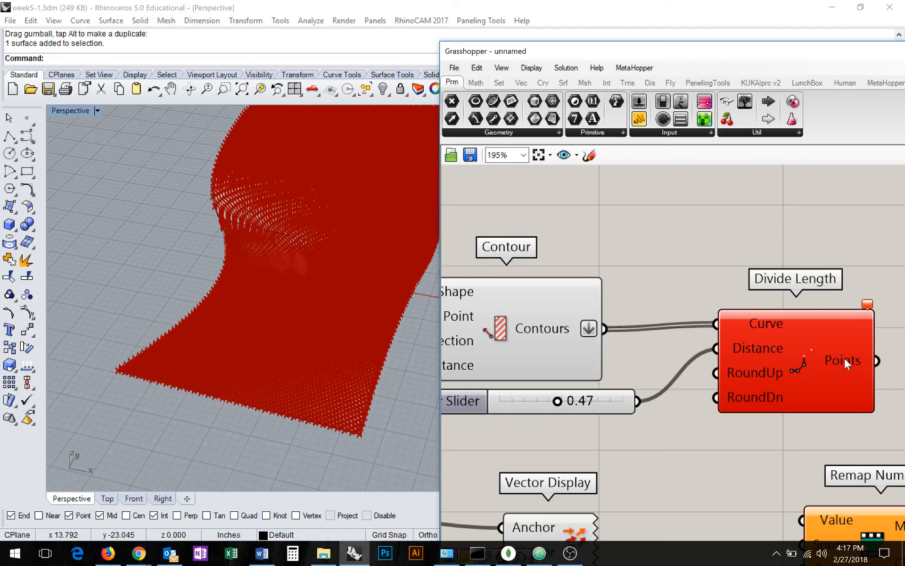
mouse_move(844, 359)
left_click_drag(559, 405, 590, 404)
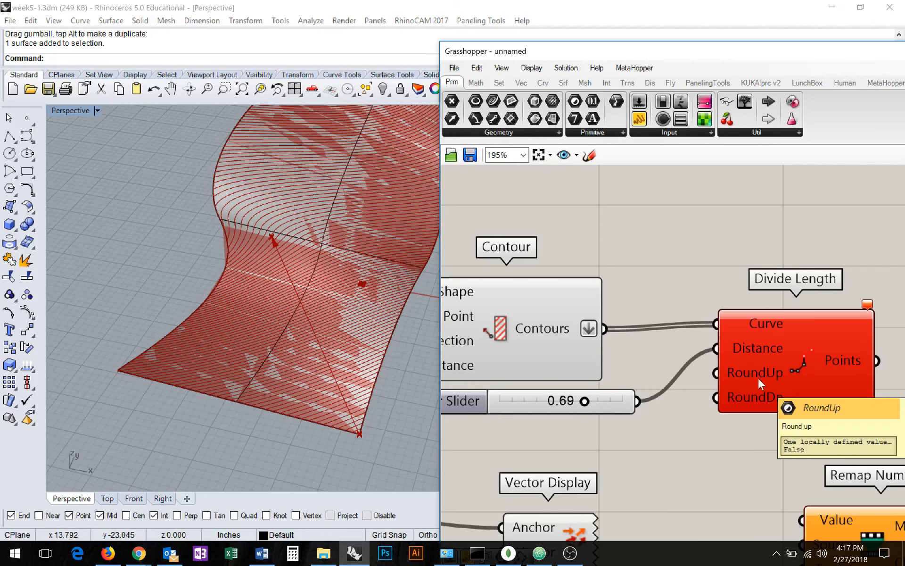
- Move the failing Divide Length component up and away from the Contour component to free space beneath it
right_click_drag(740, 429, 674, 289)
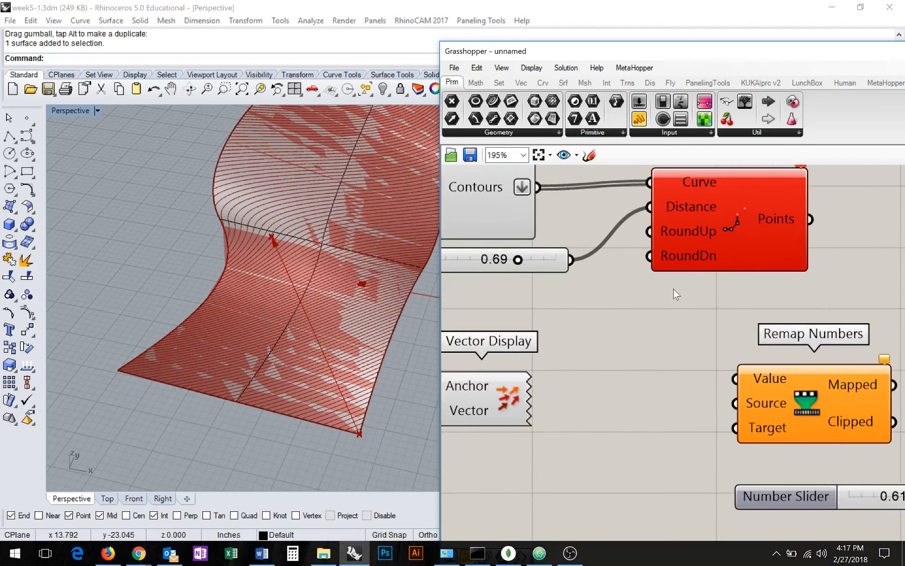
scroll(673, 289, "down", 4)
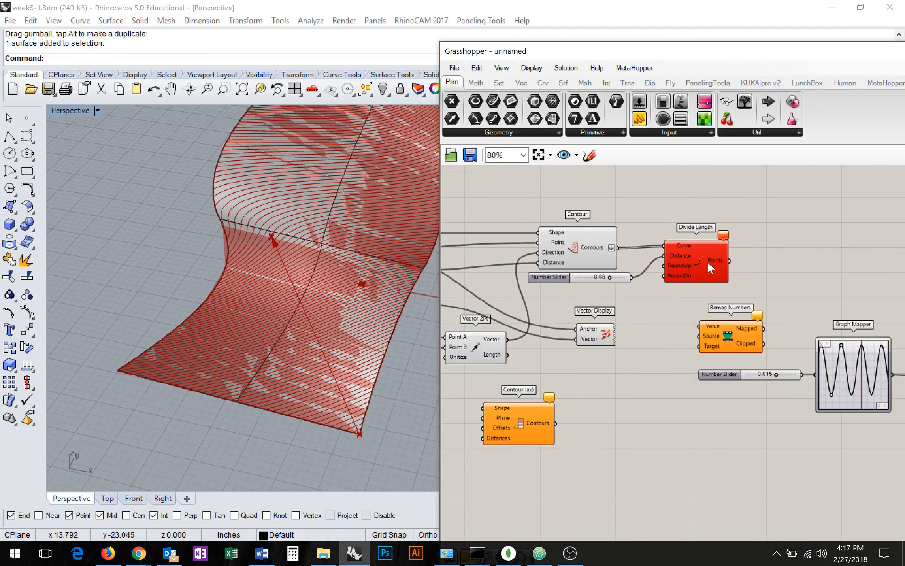
left_click_drag(709, 263, 699, 248)
scroll(698, 248, "up", 3)
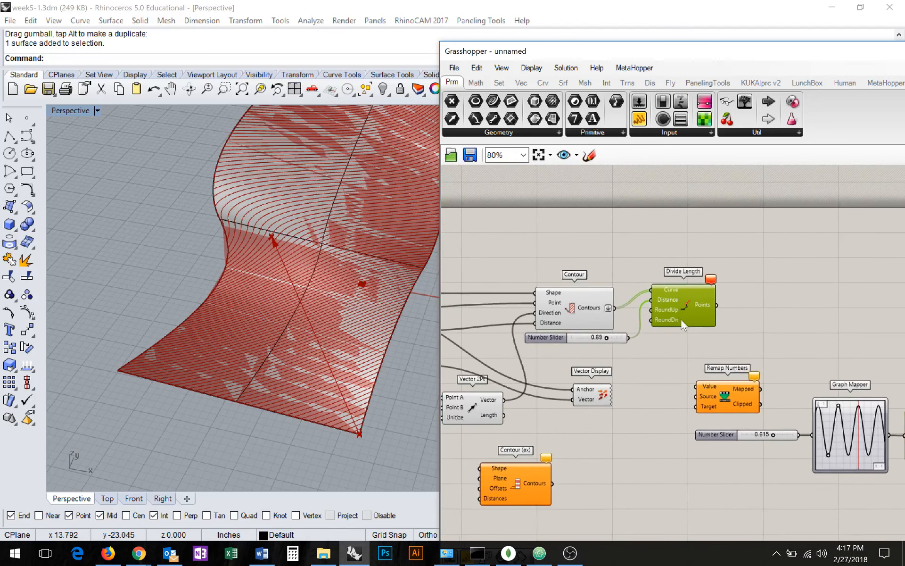
right_click_drag(358, 351, 372, 327)
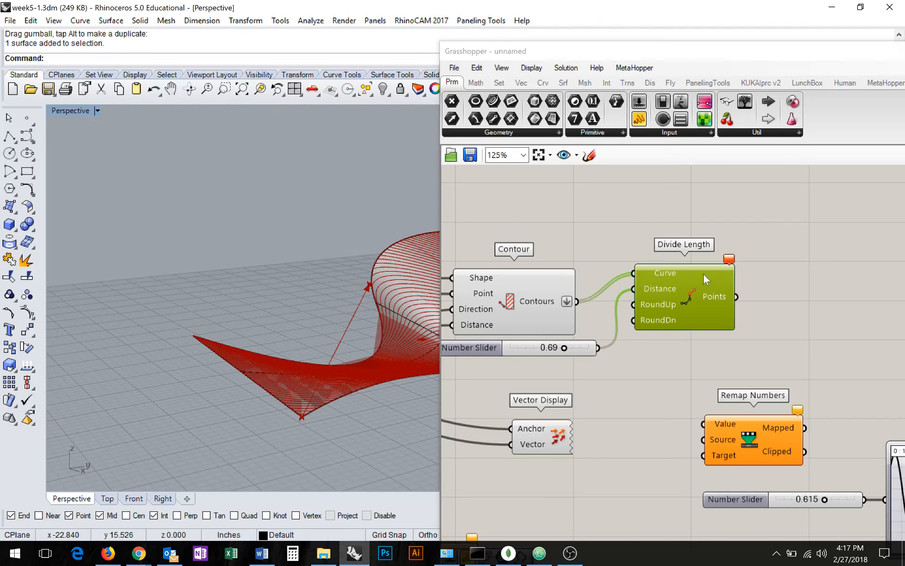
left_click_drag(703, 274, 748, 243)
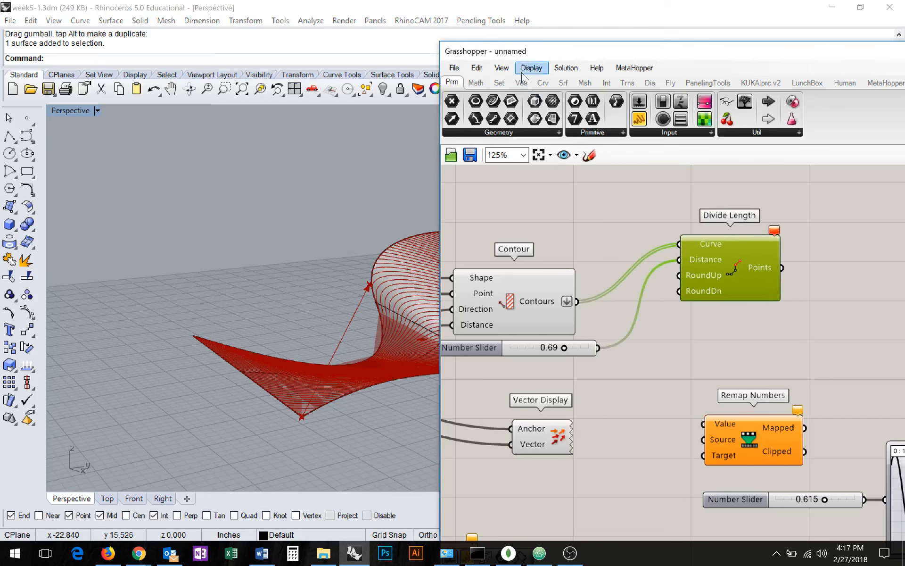
- Add the Divide Length component with Points, Tangents and Parameters outputs and place it beneath the failing one
left_click(689, 317)
double_click(710, 351)
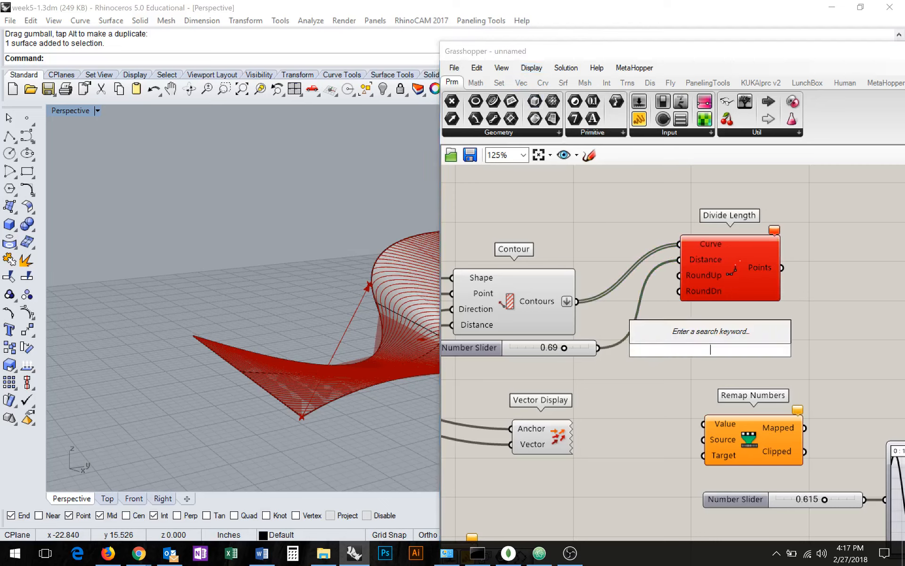
type("divi")
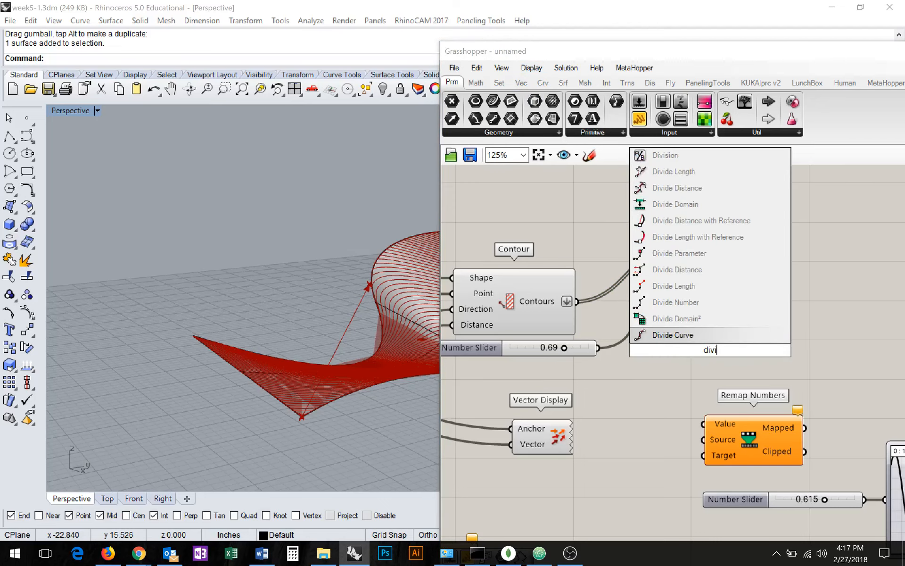
type("de")
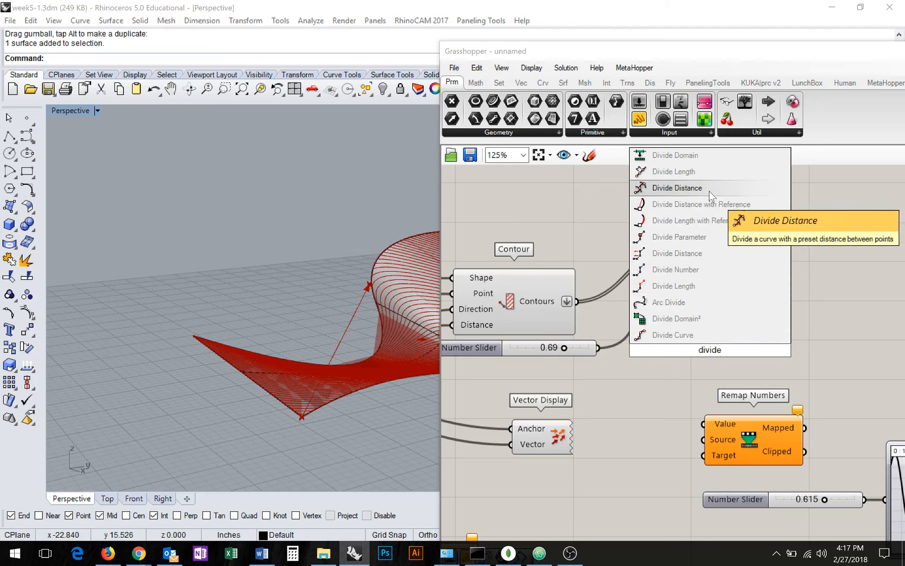
left_click(710, 173)
left_click_drag(724, 336, 743, 334)
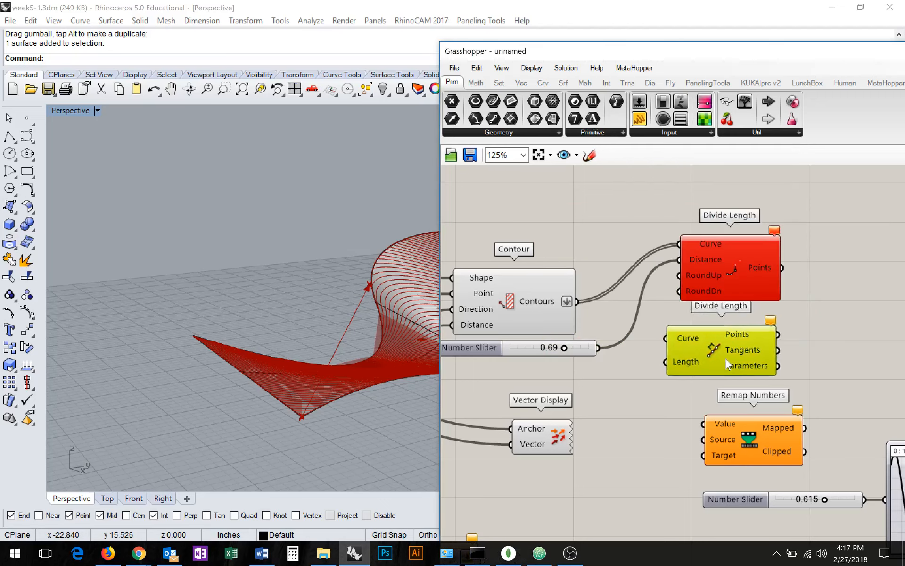
left_click_drag(753, 272, 755, 242)
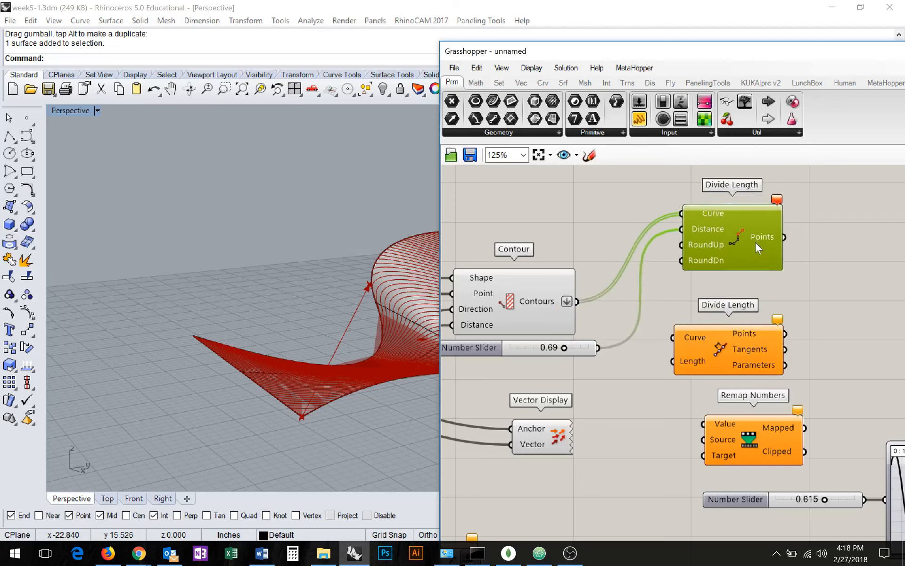
left_click_drag(734, 366, 748, 344)
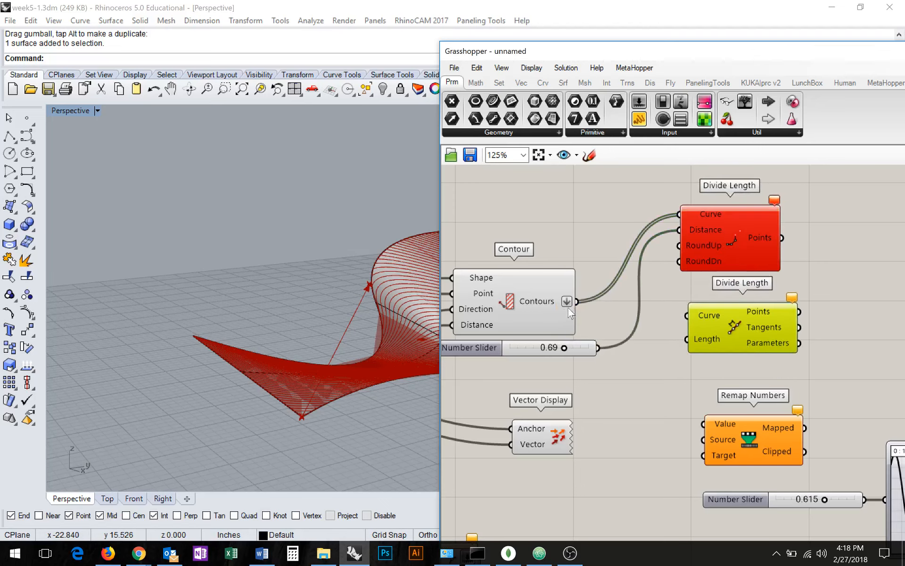
- Connect Contours to the new Divide Length's Curve input and the 0.69 slider to its Length input
left_click_drag(598, 306, 687, 315)
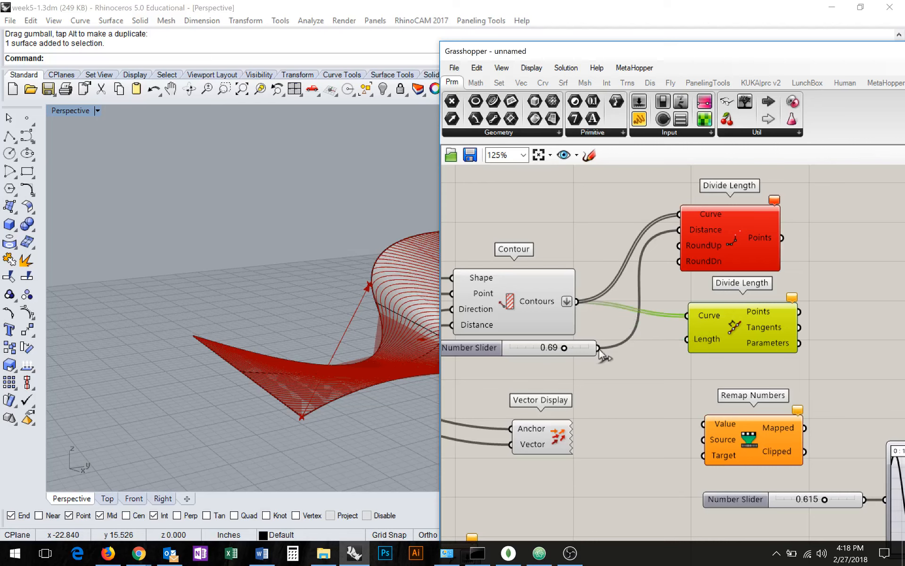
left_click_drag(598, 347, 694, 341)
right_click_drag(330, 358, 524, 396)
- Delete the failing Divide Length component and move the new one up into its place
left_click(736, 236)
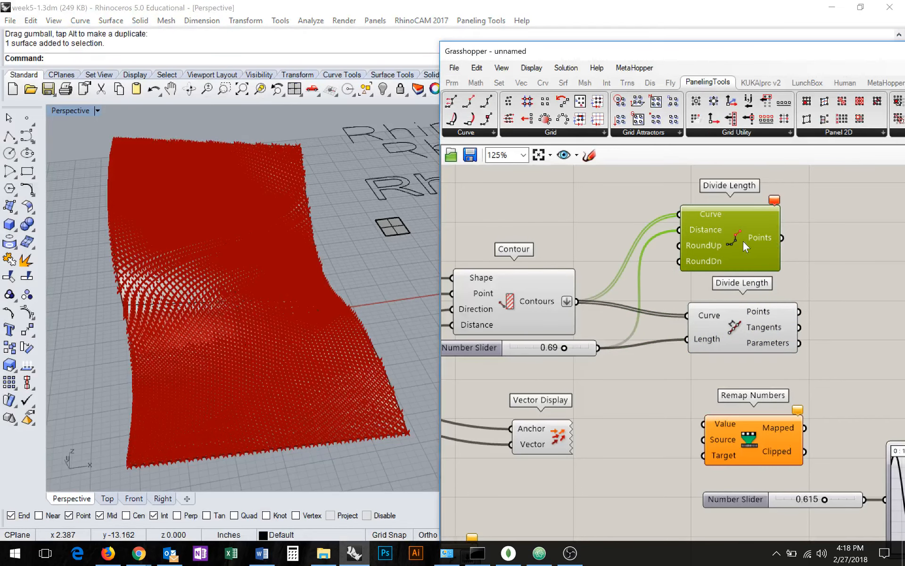
key("Delete")
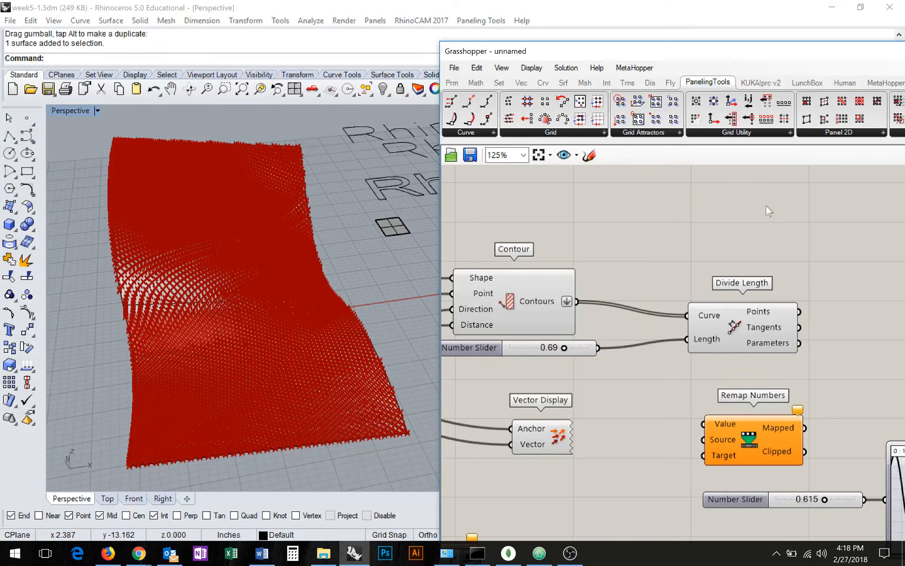
left_click(451, 82)
left_click_drag(754, 323, 750, 284)
- Raise the upper limit of the Divide Length slider above 1 and set the division length to 1.60
left_click_drag(565, 347, 590, 348)
scroll(292, 395, "up", 5)
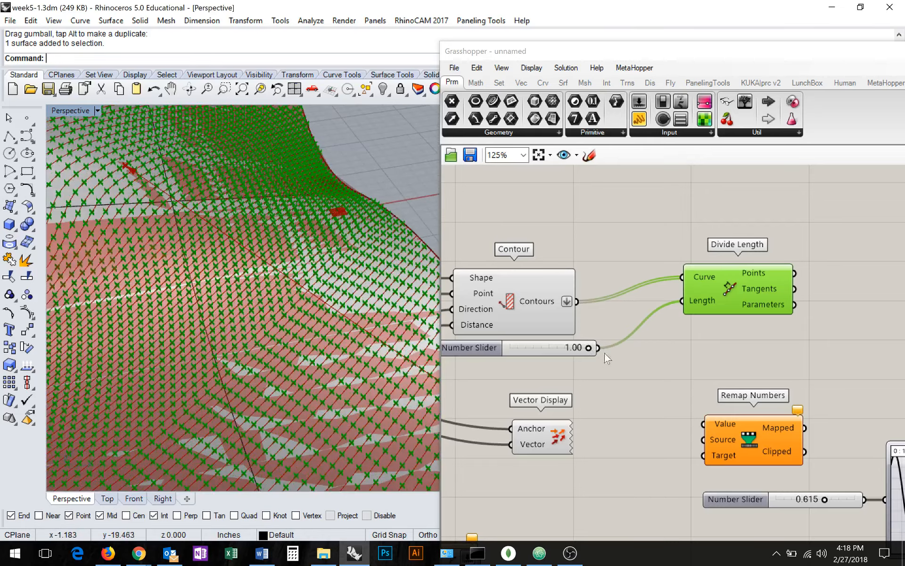
right_click_drag(572, 367, 661, 392)
double_click(558, 369)
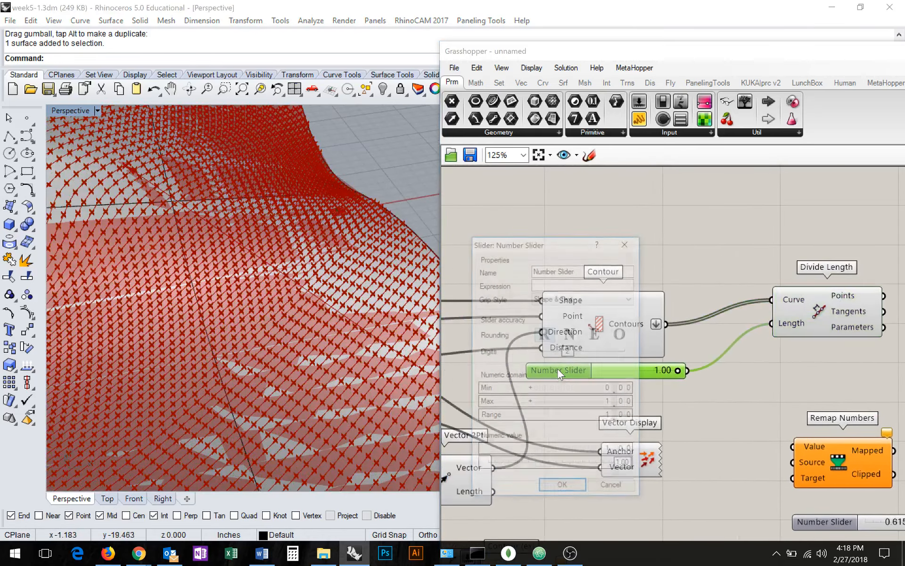
left_click_drag(614, 383, 642, 372)
left_click(564, 490)
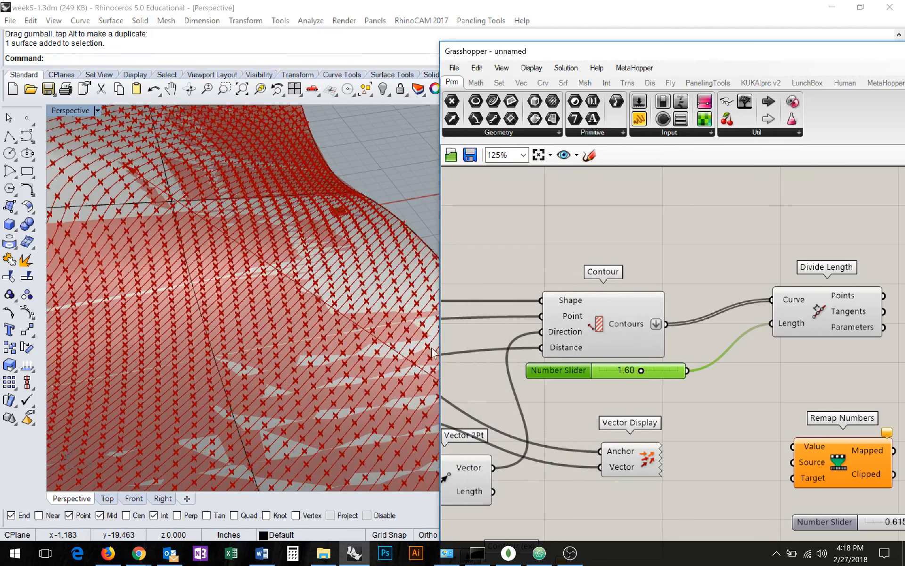
- Move the Divide Length component closer to Contour and examine its division points on the surface
right_click_drag(358, 330, 309, 295)
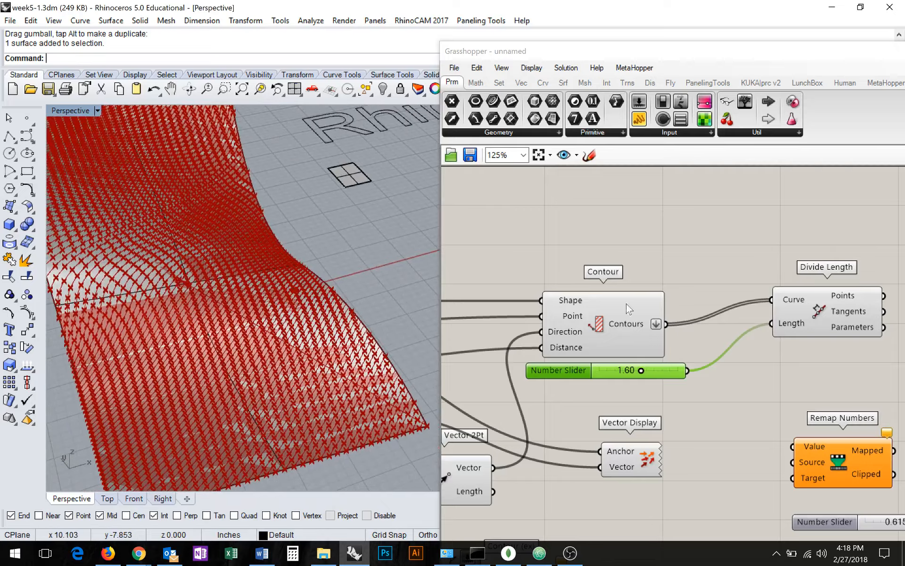
right_click_drag(835, 295, 682, 232)
left_click(682, 232)
left_click_drag(682, 228, 636, 256)
right_click_drag(335, 368, 217, 356)
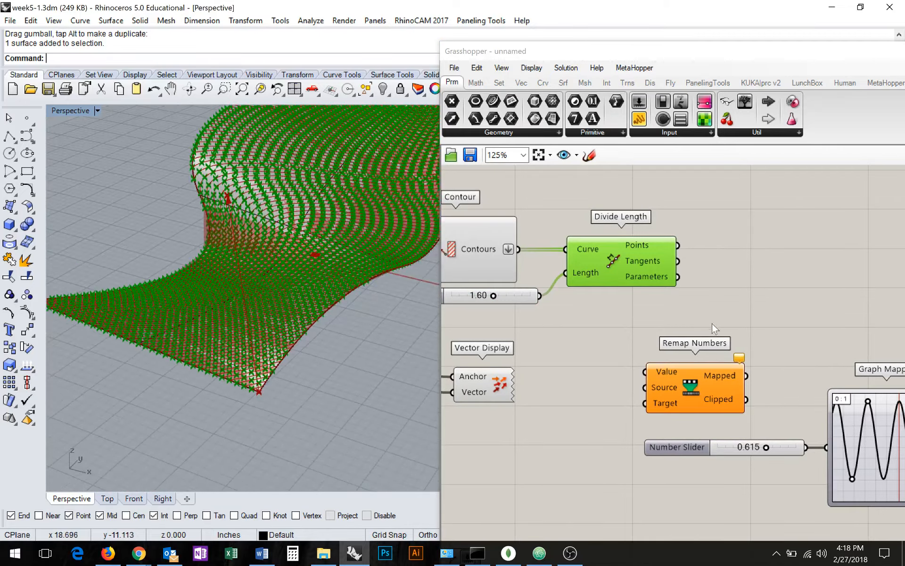
right_click_drag(259, 392, 341, 391)
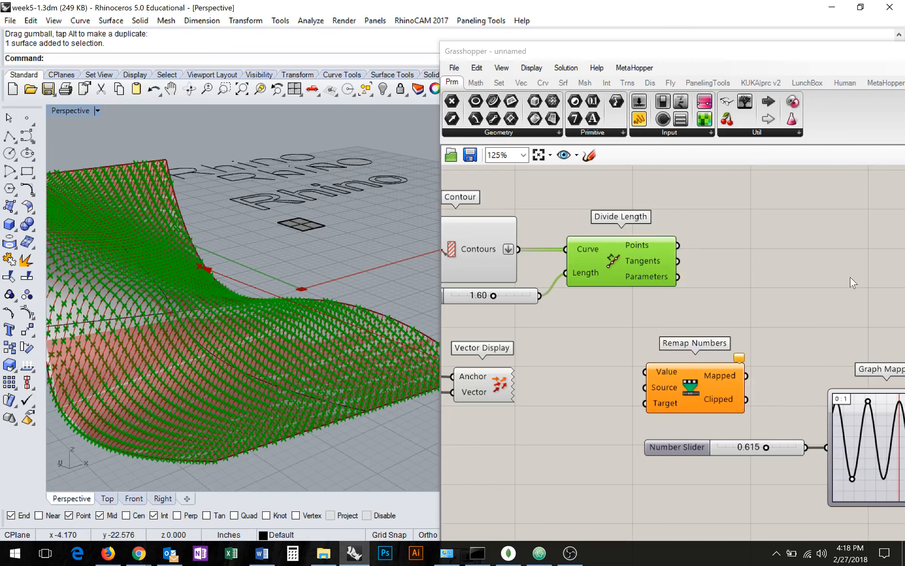
left_click(756, 259)
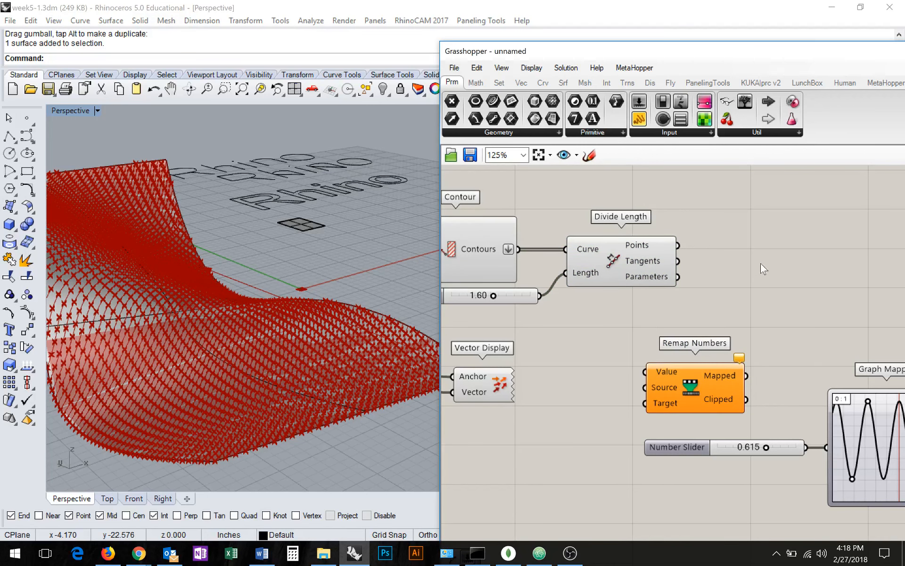
- Shift the 1.60 slider away from Divide Length so it sits directly beneath the Contour component
mouse_move(645, 265)
right_click_drag(590, 324, 651, 328)
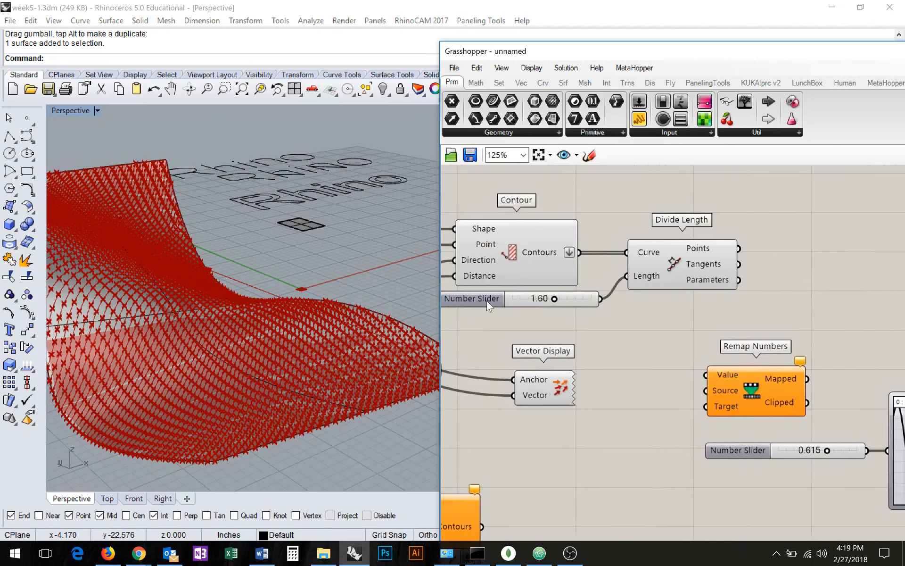
left_click_drag(487, 301, 463, 303)
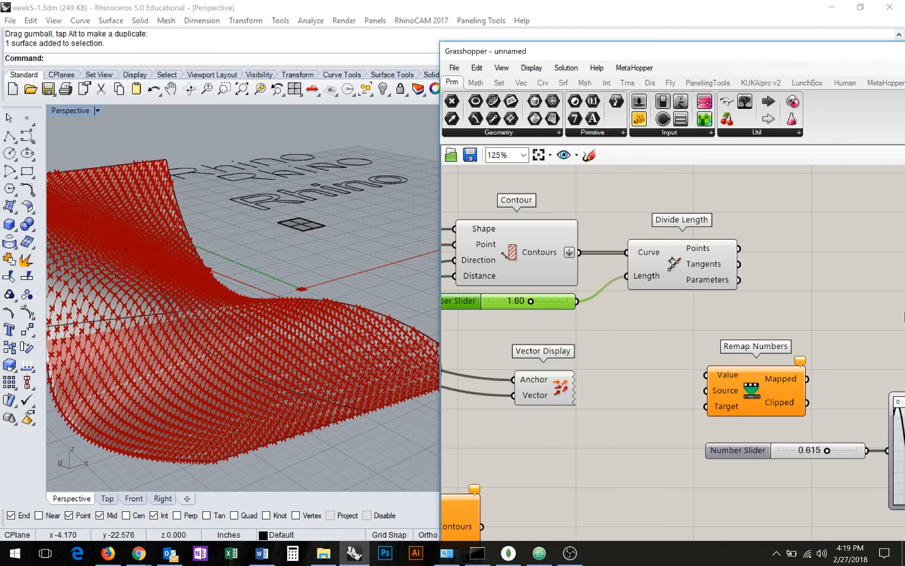
- Add a Deconstruct component beside Divide Length and feed the division Points into its Point input
right_click_drag(825, 288, 718, 281)
double_click(733, 268)
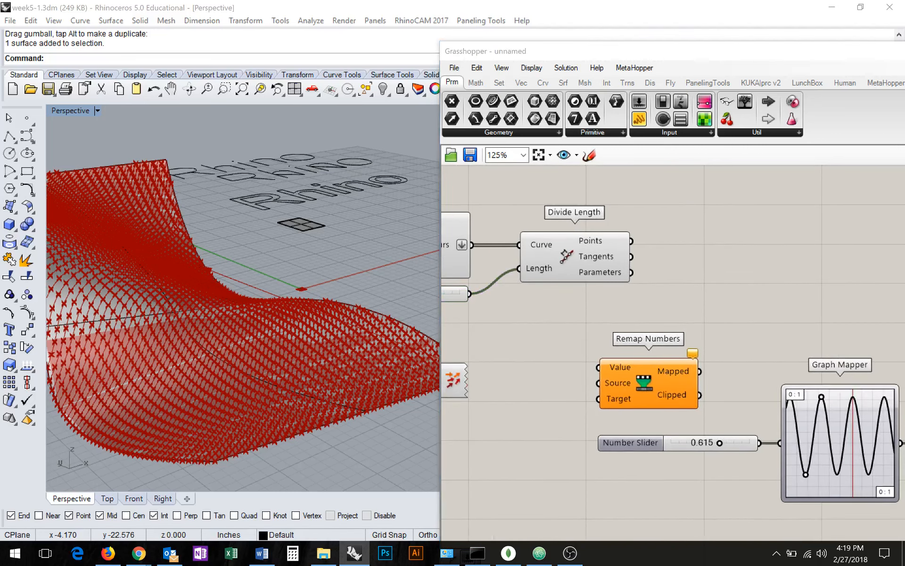
left_click(775, 307)
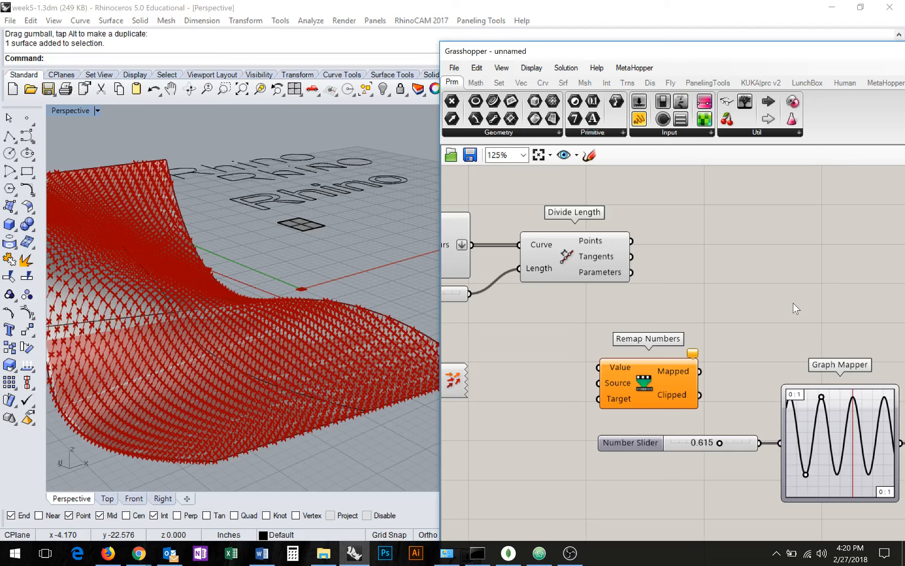
double_click(746, 258)
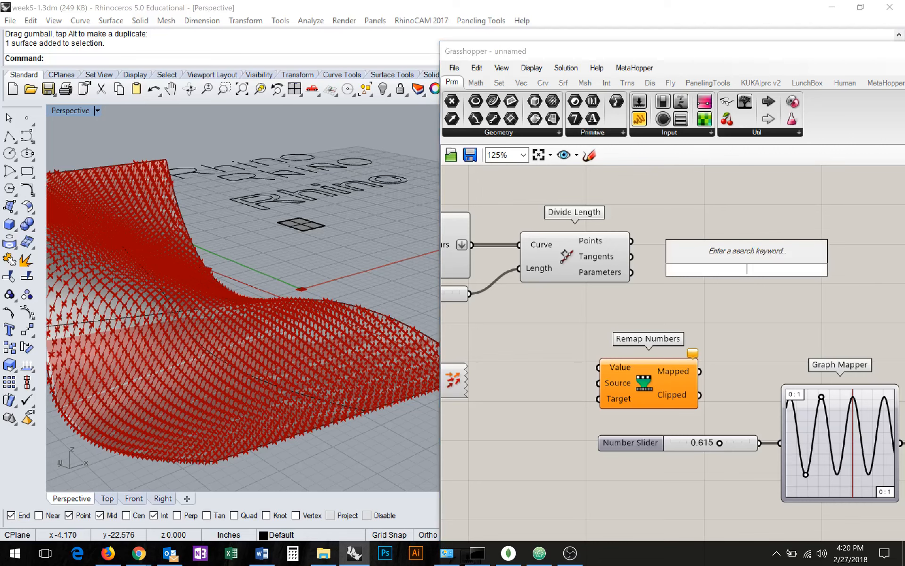
type("deco")
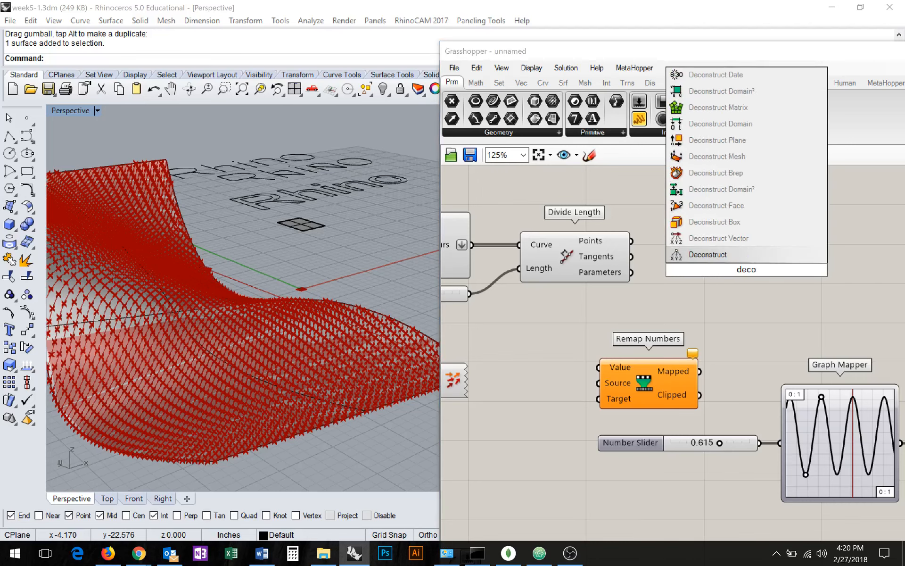
left_click(755, 255)
left_click_drag(727, 274, 713, 246)
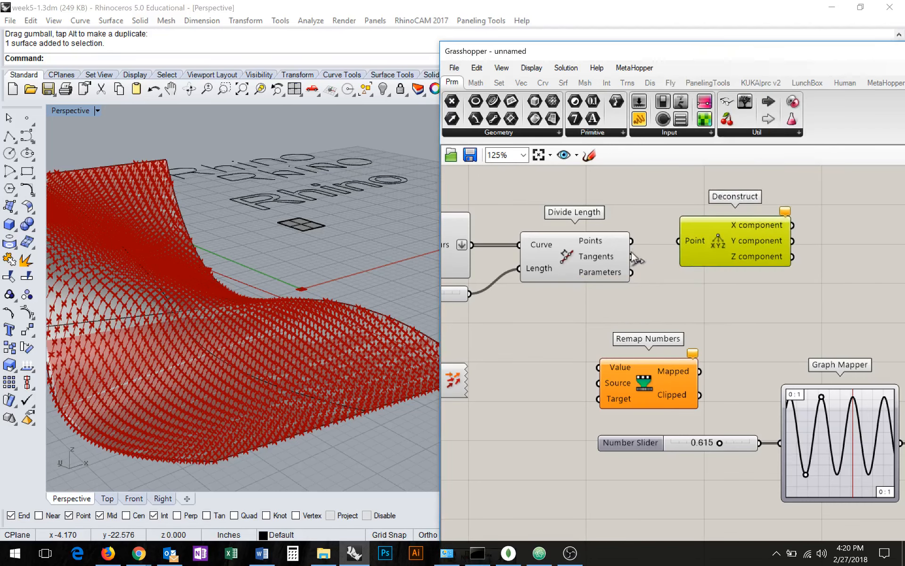
left_click_drag(631, 240, 694, 251)
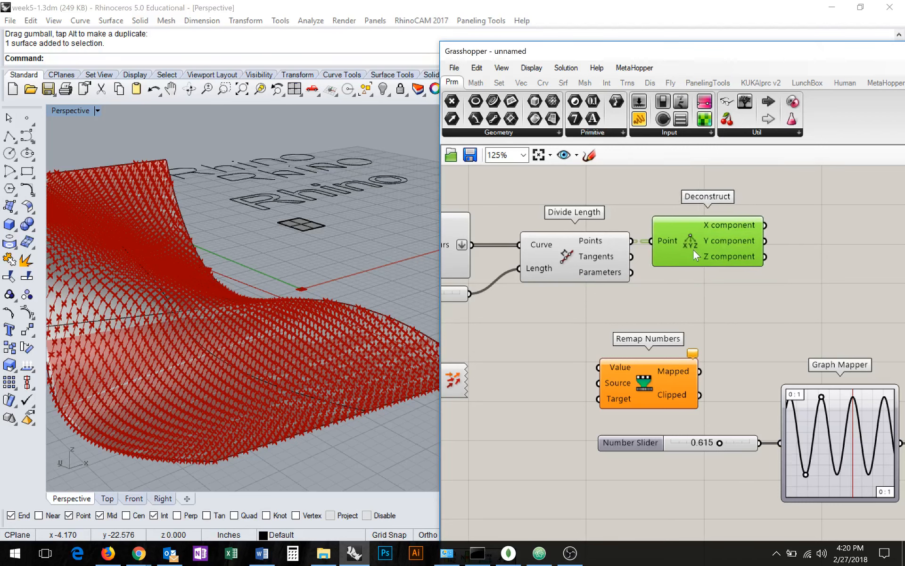
- Move Deconstruct above and beyond Divide Length, and place Remap Numbers beneath the Divide Length component
mouse_move(724, 259)
right_click_drag(689, 267, 543, 269)
right_click_drag(602, 302, 666, 310)
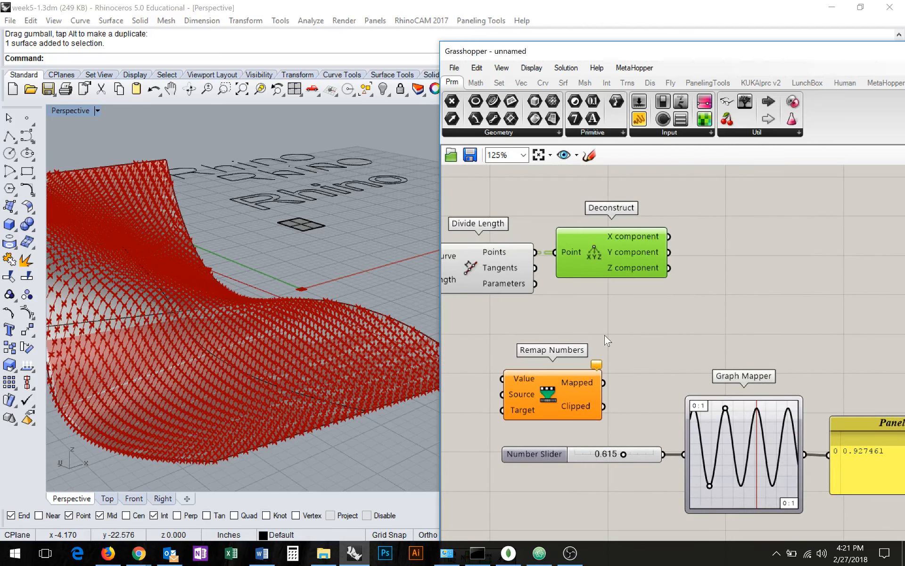
left_click_drag(605, 259, 630, 212)
right_click_drag(648, 370, 663, 346)
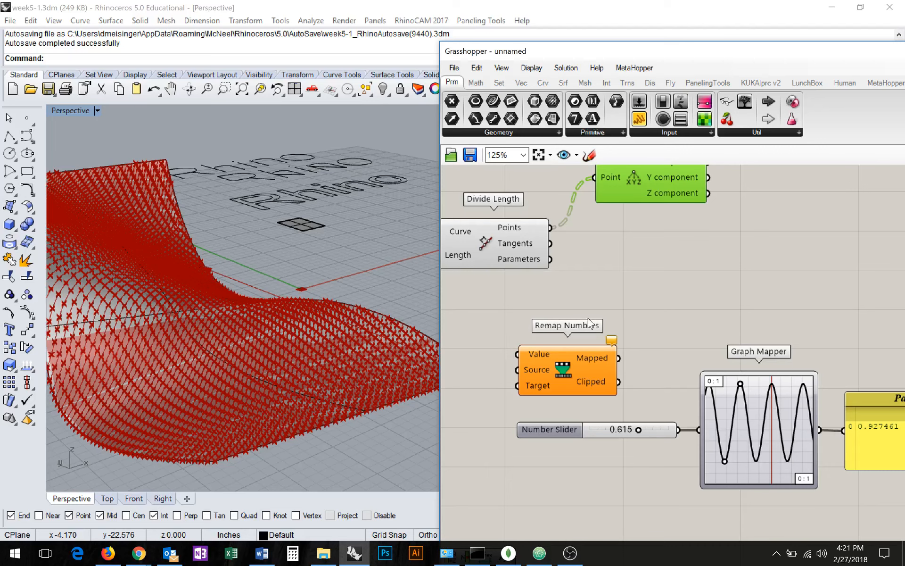
left_click_drag(574, 386, 488, 376)
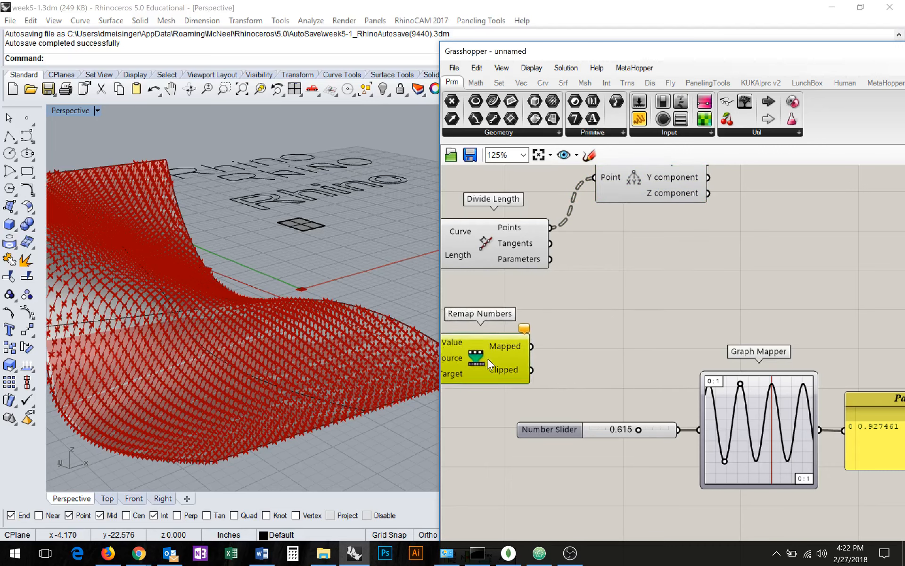
- Shift the 0.615 slider, Graph Mapper and their output panel away from Remap Numbers to free space on the canvas
scroll(681, 369, "down", 2)
right_click_drag(743, 384, 697, 398)
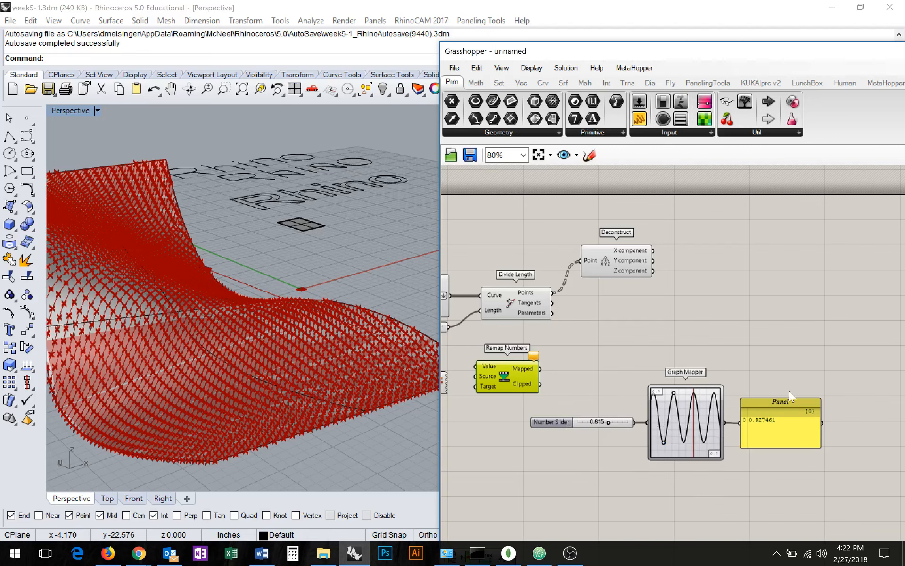
scroll(668, 366, "up", 2)
scroll(667, 366, "down", 2)
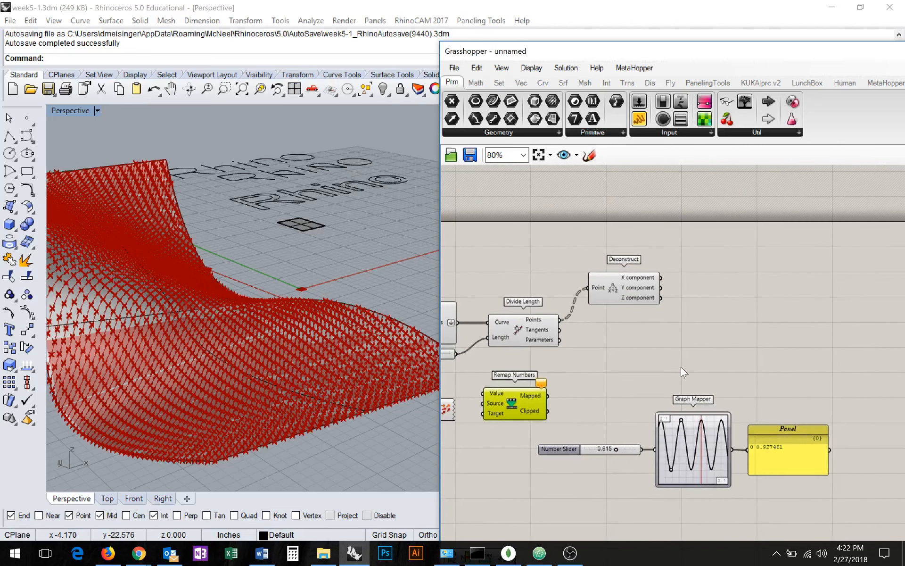
right_click_drag(869, 485, 856, 441)
left_click_drag(832, 477, 541, 379)
left_click_drag(716, 424, 782, 457)
left_click(713, 309)
mouse_move(615, 252)
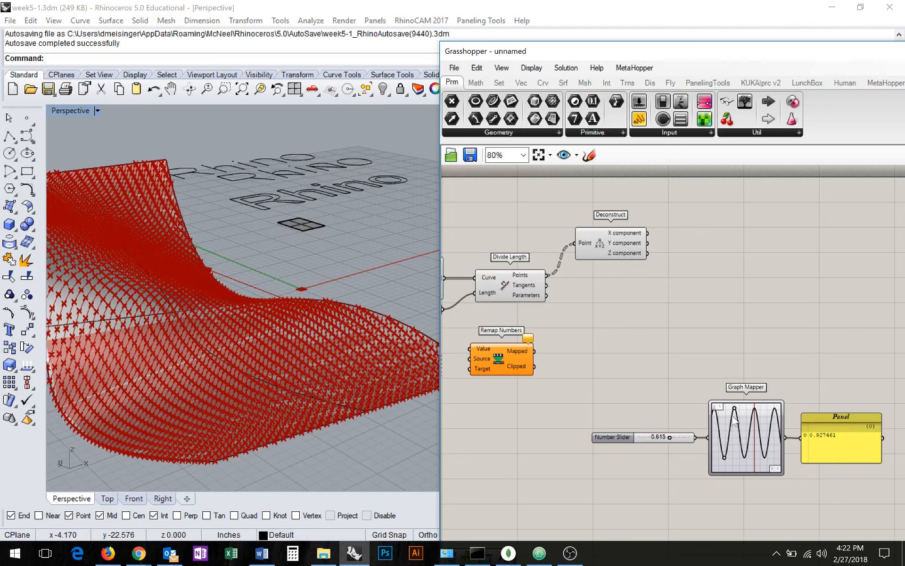
mouse_move(867, 440)
left_mouse_down()
mouse_move(878, 427)
mouse_move(868, 460)
mouse_move(862, 422)
mouse_move(859, 449)
mouse_move(862, 439)
left_mouse_up()
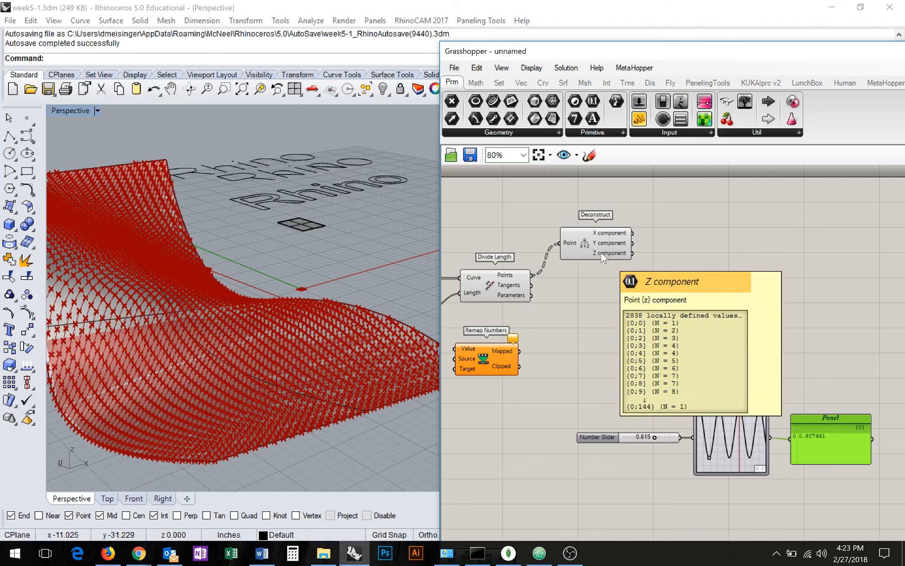
- Add a panel for Deconstruct's Z component and enlarge it so more of the listed values fit
double_click(641, 261)
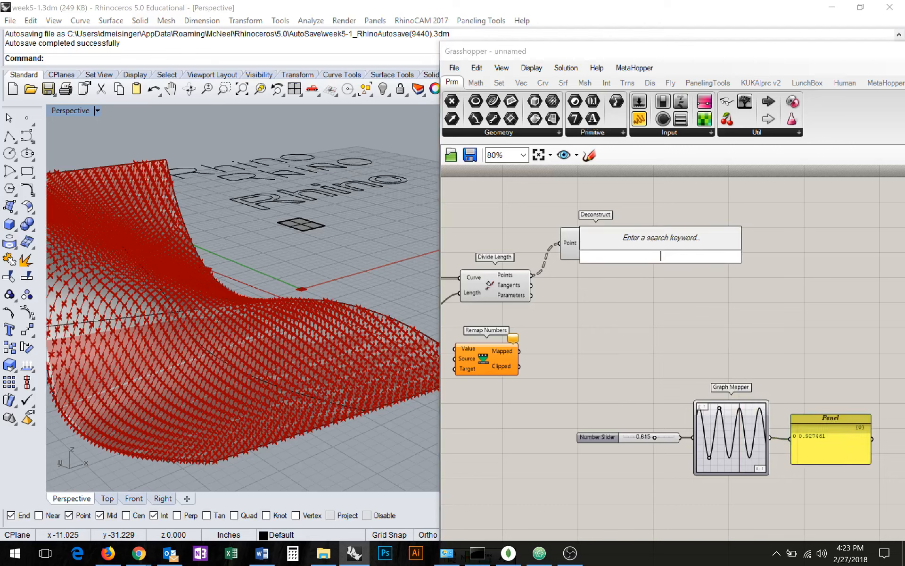
type("\"")
key("Return")
left_click_drag(662, 262, 652, 245)
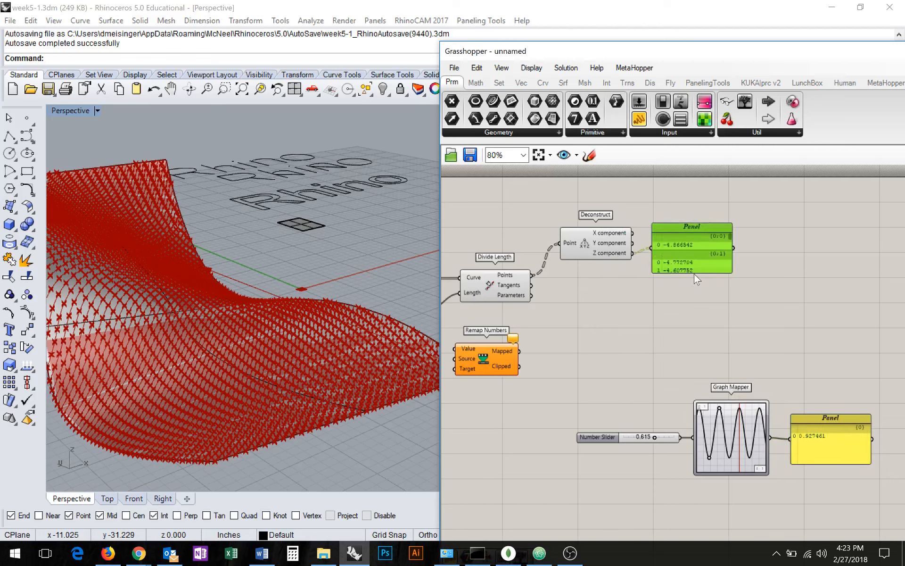
left_click_drag(694, 274, 694, 392)
left_click_drag(693, 330, 683, 276)
- Add a Bounds component and connect the Z value panel to its Numbers input
double_click(772, 273)
type("bounds")
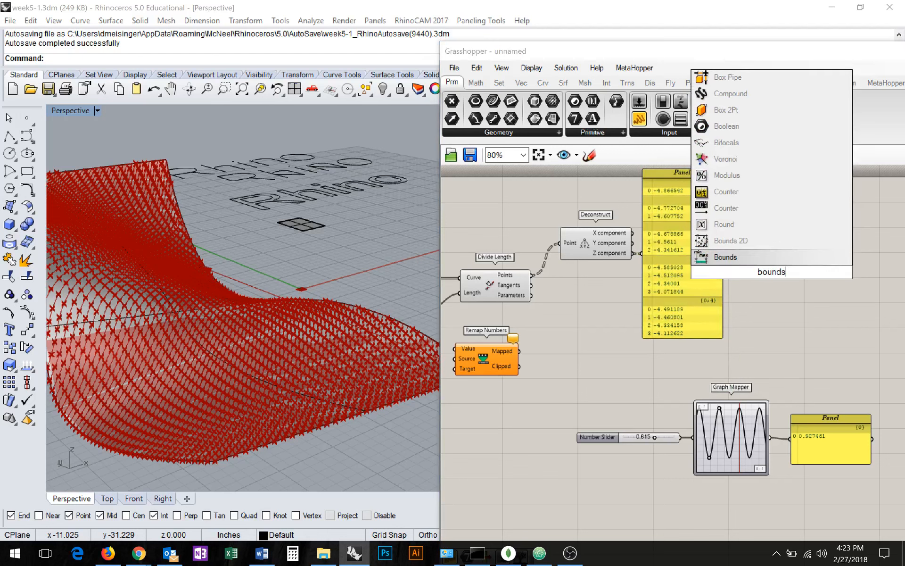
key("Return")
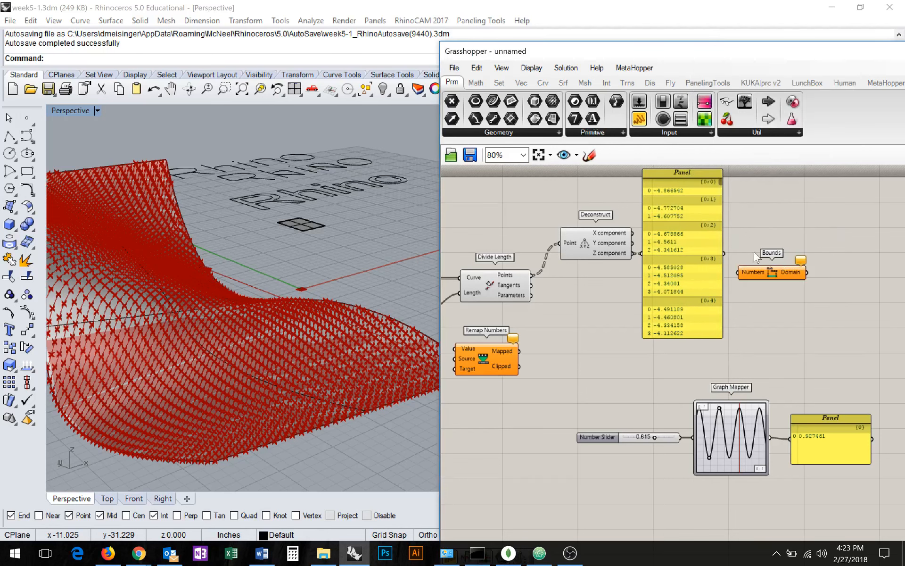
left_click_drag(739, 273, 739, 273)
mouse_move(799, 272)
- Flatten the Numbers input of Bounds and inspect the resulting Domain output
right_click_drag(766, 279, 778, 261)
right_click(768, 261)
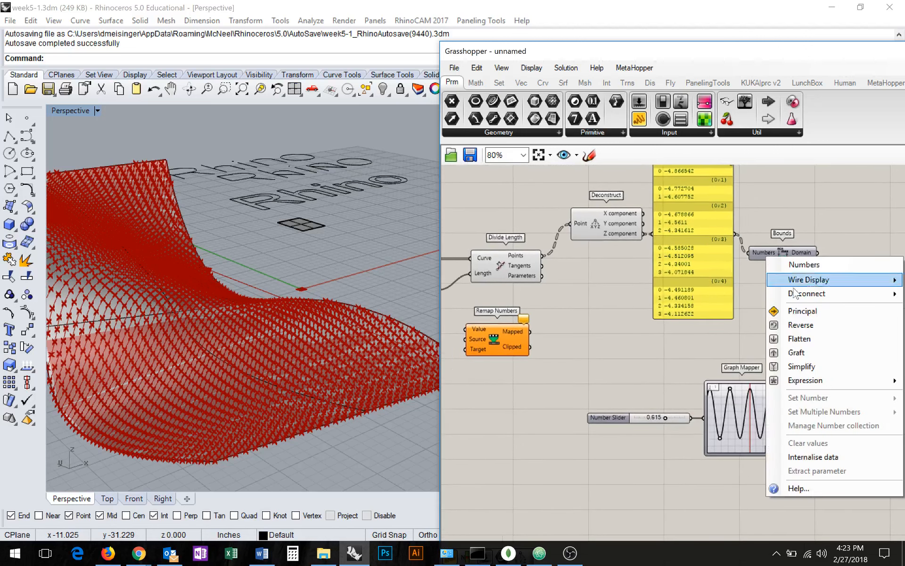
left_click(823, 350)
mouse_move(810, 255)
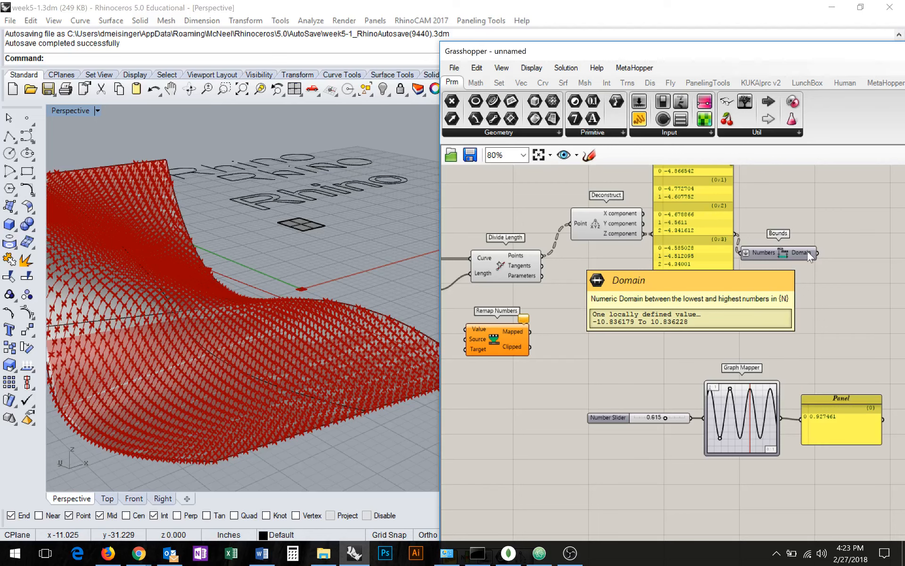
- Move the slider, Graph Mapper and output panel farther along, and place Remap Numbers just past Bounds
scroll(768, 250, "down", 2)
right_click_drag(753, 279, 663, 313)
scroll(650, 328, "up", 2)
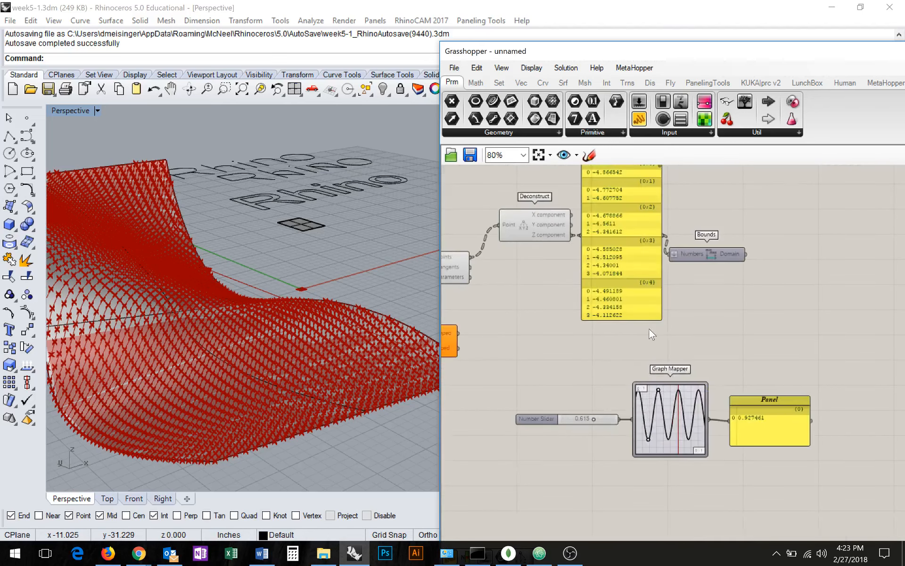
scroll(746, 339, "down", 2)
right_click_drag(804, 375, 750, 360)
left_click_drag(796, 452, 523, 351)
left_click_drag(653, 377, 794, 378)
scroll(609, 344, "up", 2)
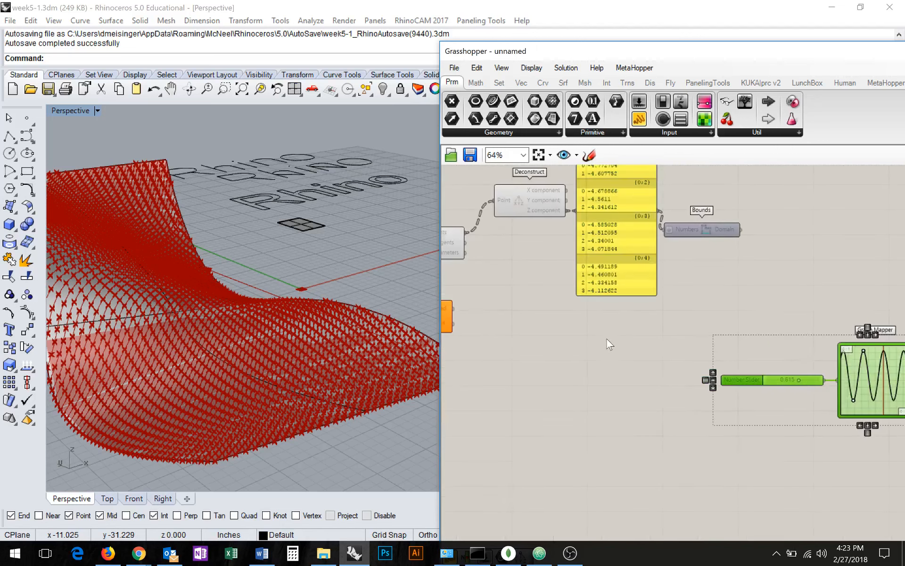
left_click_drag(444, 315, 828, 278)
- Connect the Bounds domain to the Source of Remap Numbers and Deconstruct's Z component to its Value input
right_click_drag(695, 241, 678, 280)
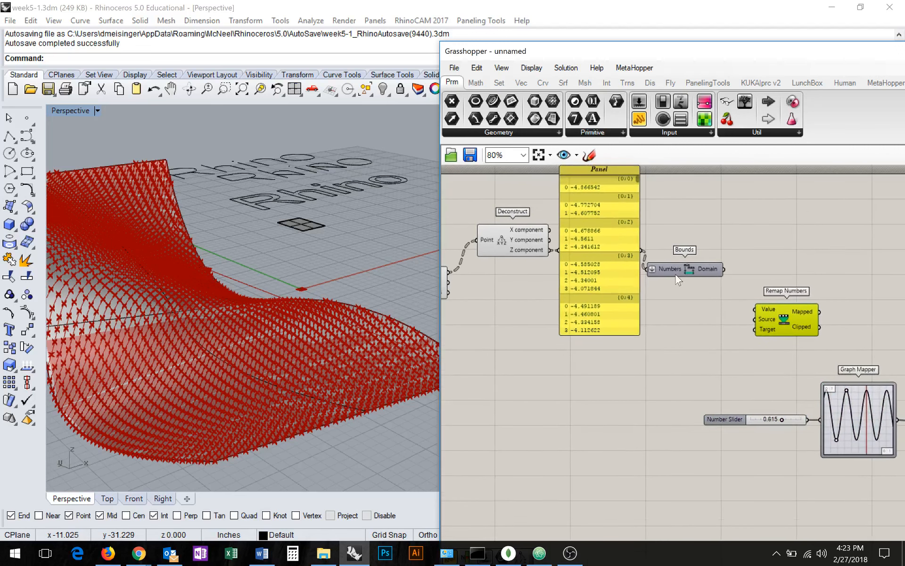
left_click_drag(678, 280, 685, 252)
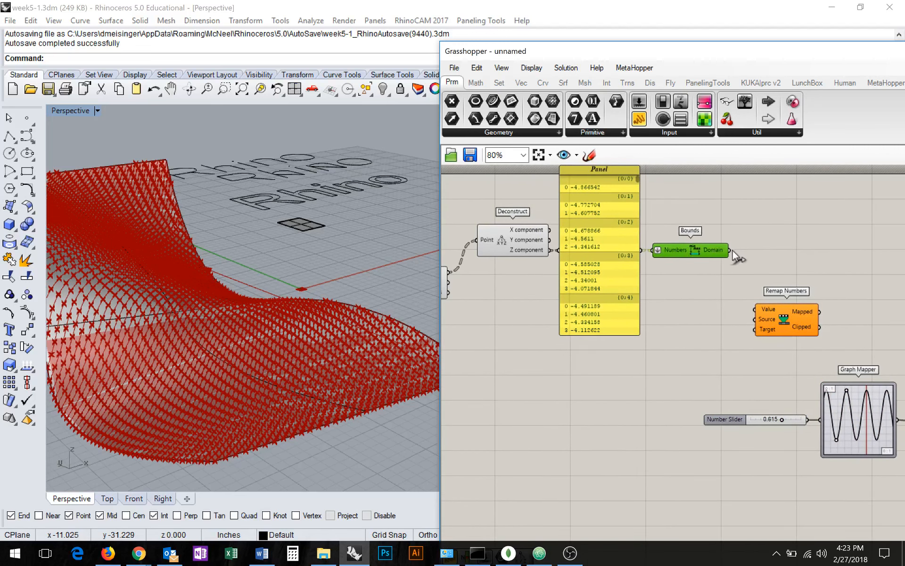
left_click_drag(730, 250, 754, 319)
right_click_drag(624, 307, 667, 304)
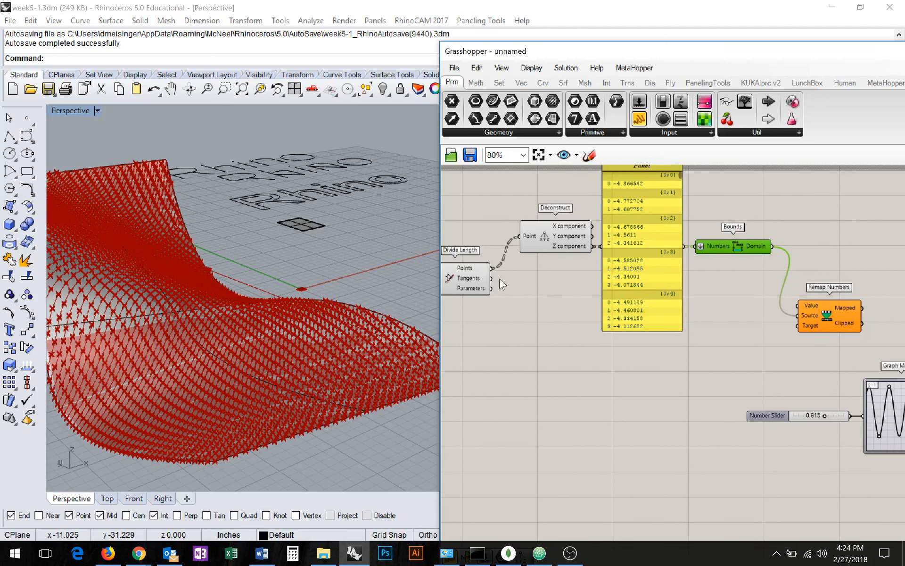
left_click_drag(562, 245, 547, 247)
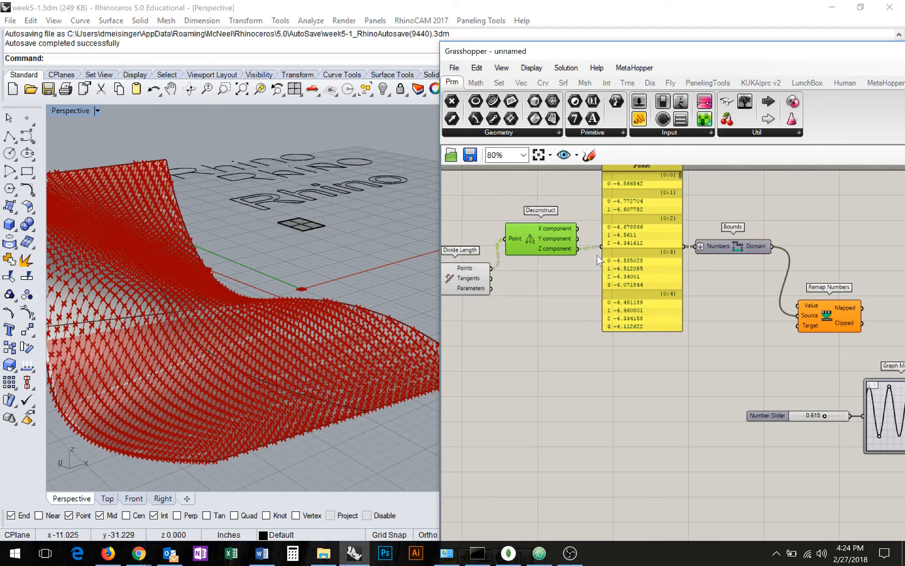
left_click_drag(580, 250, 800, 306)
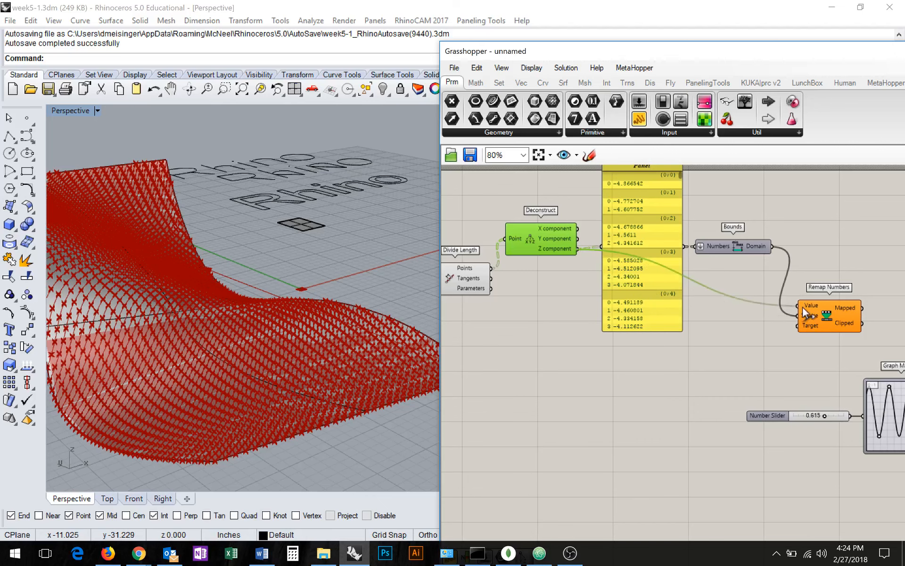
- Move the Graph Mapper and its panel farther from Remap Numbers, and replace the slider input with the Mapped output
right_click_drag(860, 359, 612, 339)
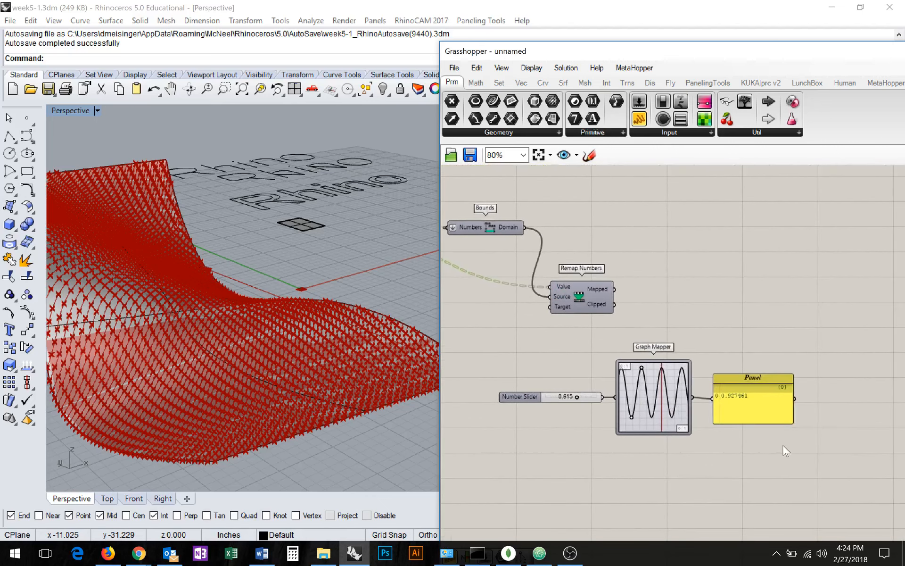
left_click_drag(786, 445, 745, 379)
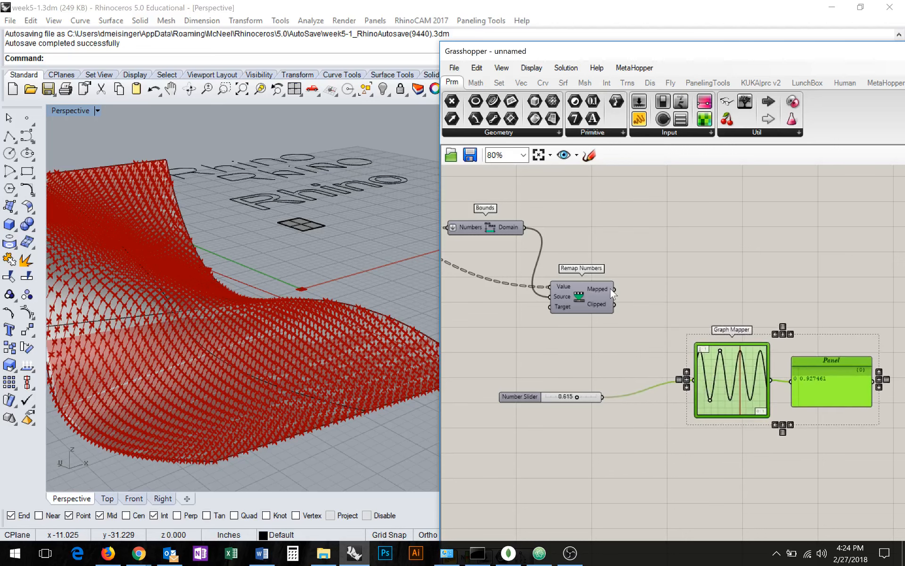
left_click_drag(638, 299, 679, 379)
- Examine the chain from Deconstruct through Bounds to Remap Numbers, including its Source and Target domains
right_click_drag(844, 438, 901, 428)
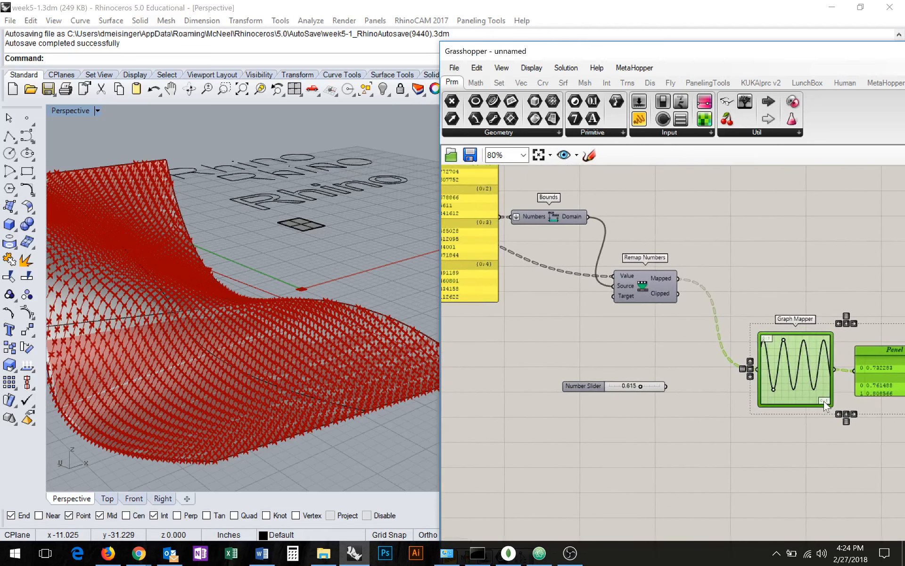
right_click_drag(699, 365, 778, 433)
right_click_drag(673, 326, 783, 312)
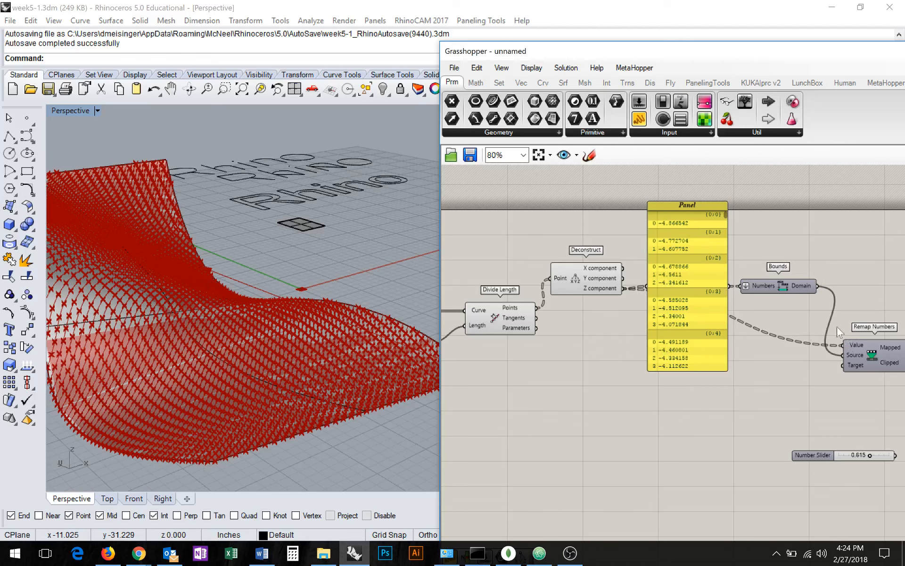
mouse_move(807, 287)
right_click_drag(724, 296, 660, 291)
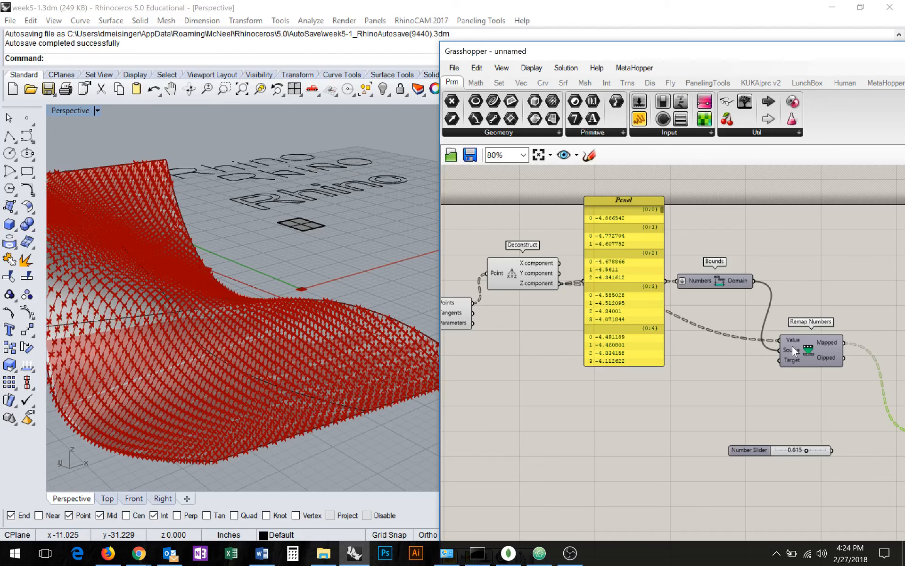
mouse_move(793, 361)
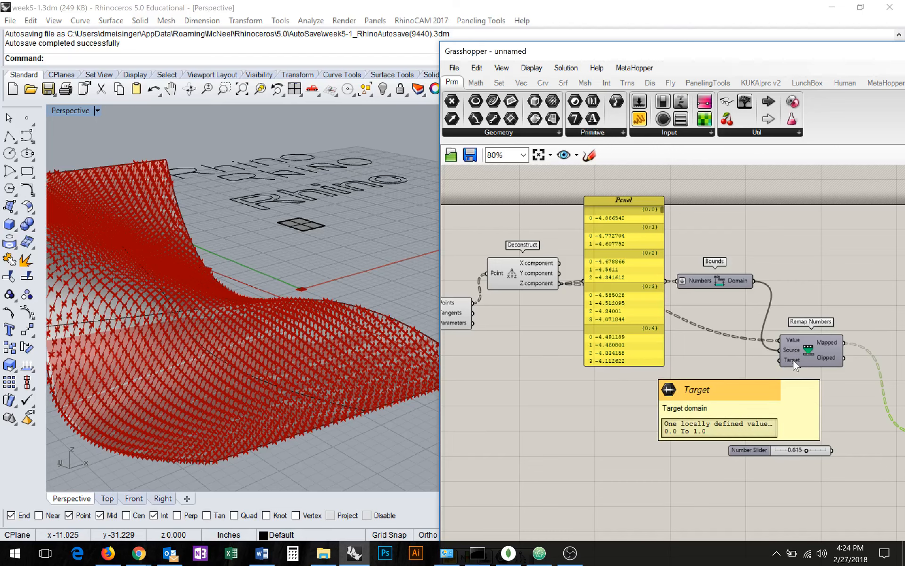
- Add a Panel above Remap Numbers and connect the Mapped output to it
right_click_drag(849, 389, 594, 341)
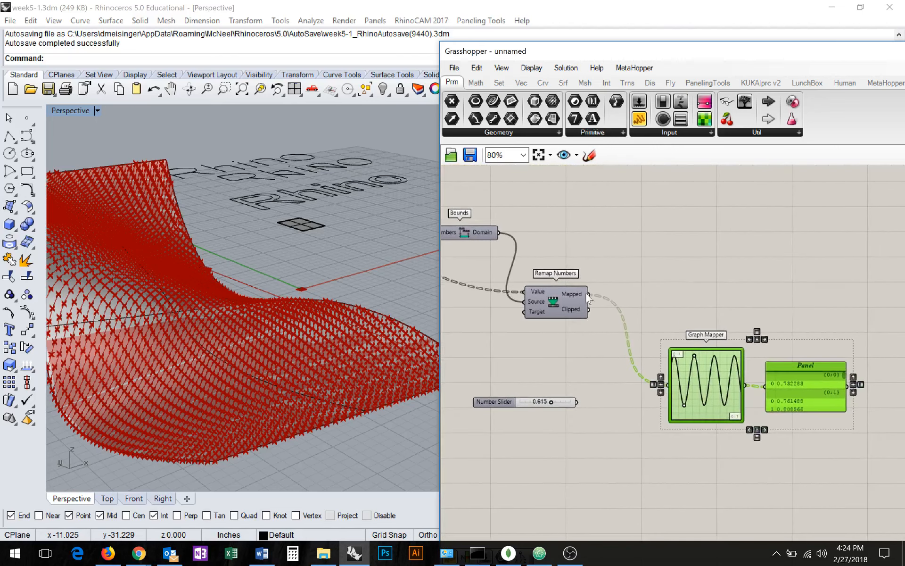
double_click(651, 262)
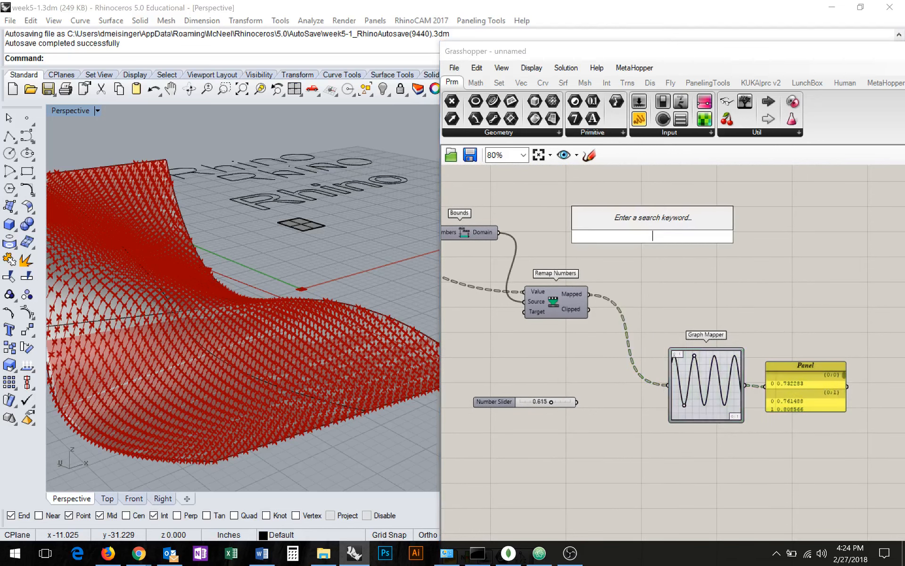
type("panel")
key("Return")
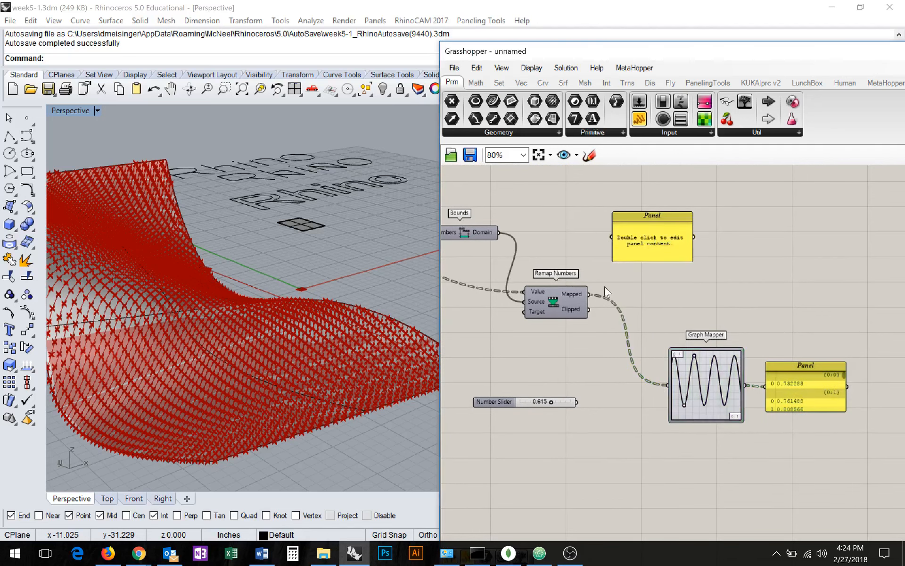
left_click_drag(595, 292, 612, 237)
right_click_drag(643, 224, 607, 313)
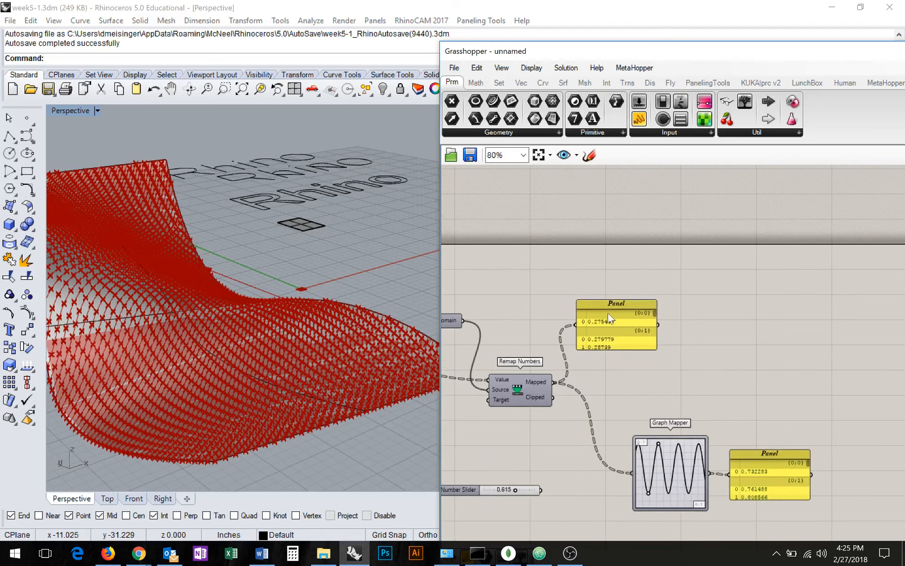
- Enlarge the panel of remapped values to show more branches and place it above the Graph Mapper
left_click_drag(614, 298, 614, 171)
left_click_drag(618, 285, 655, 336)
right_click_drag(675, 348, 653, 316)
left_click_drag(655, 340, 641, 314)
mouse_move(666, 176)
left_mouse_down()
mouse_move(681, 353)
mouse_move(669, 166)
left_mouse_up()
right_click_drag(677, 328, 788, 348)
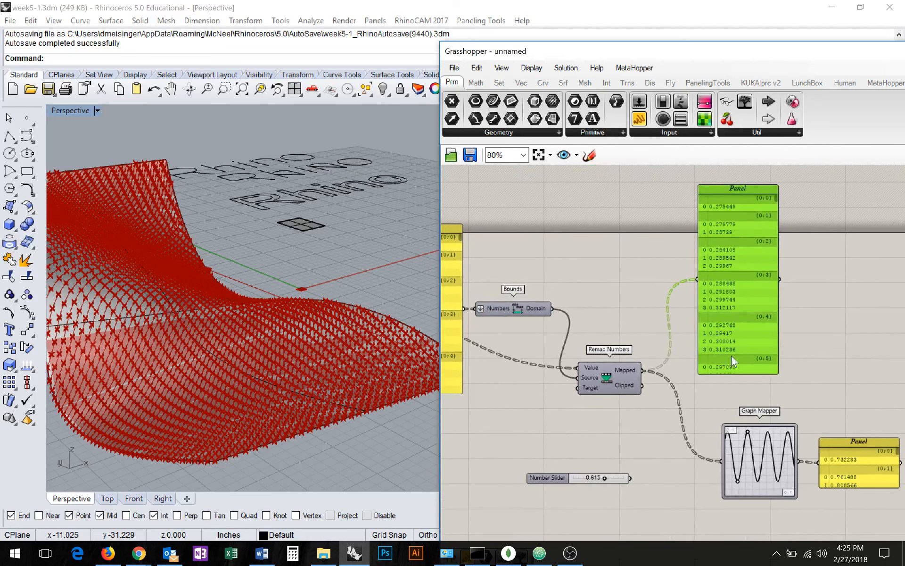
left_click_drag(731, 355, 741, 375)
right_click_drag(645, 393, 680, 368)
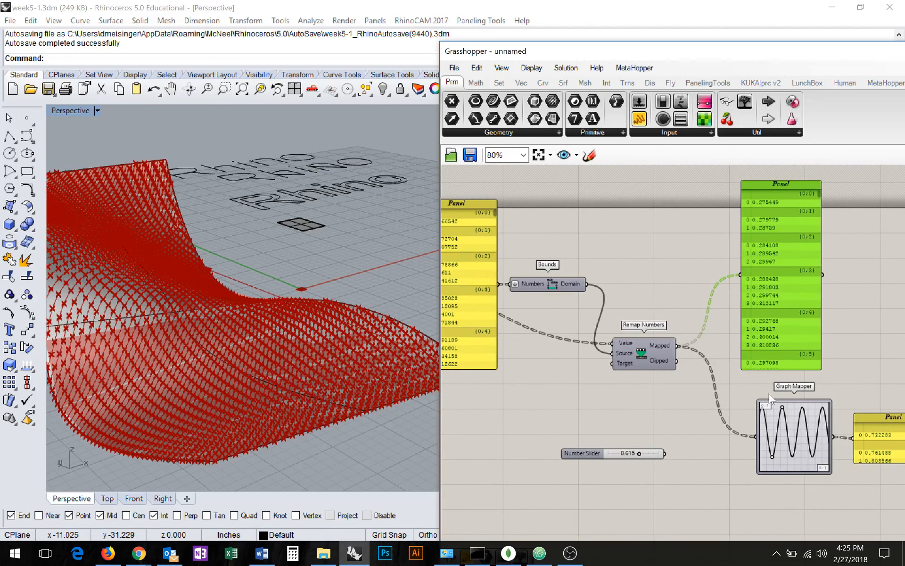
- Lengthen the Graph Mapper's output panel to list more values and shift it farther from the mapper
scroll(769, 393, "down", 1)
scroll(792, 430, "up", 2)
right_click_drag(808, 437, 737, 450)
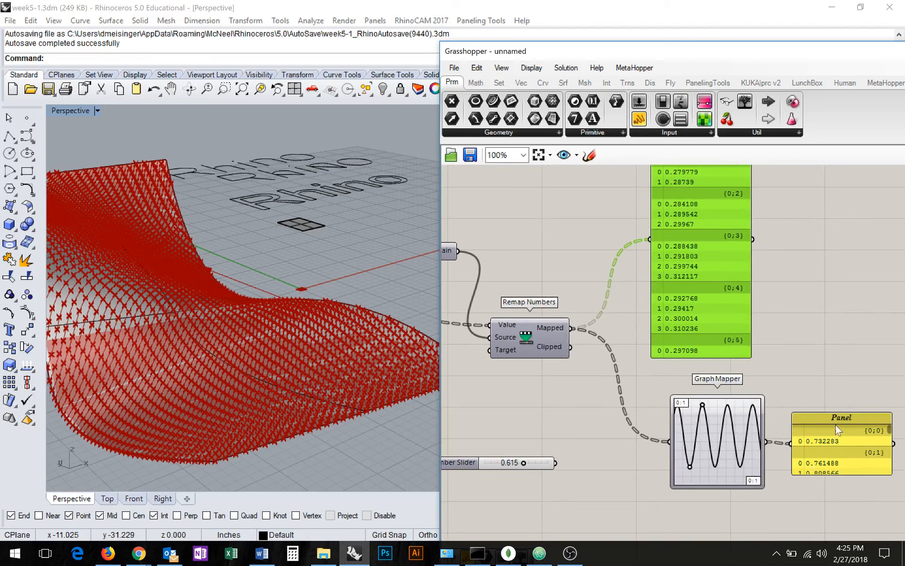
left_click_drag(834, 420, 825, 395)
right_click_drag(725, 427, 627, 363)
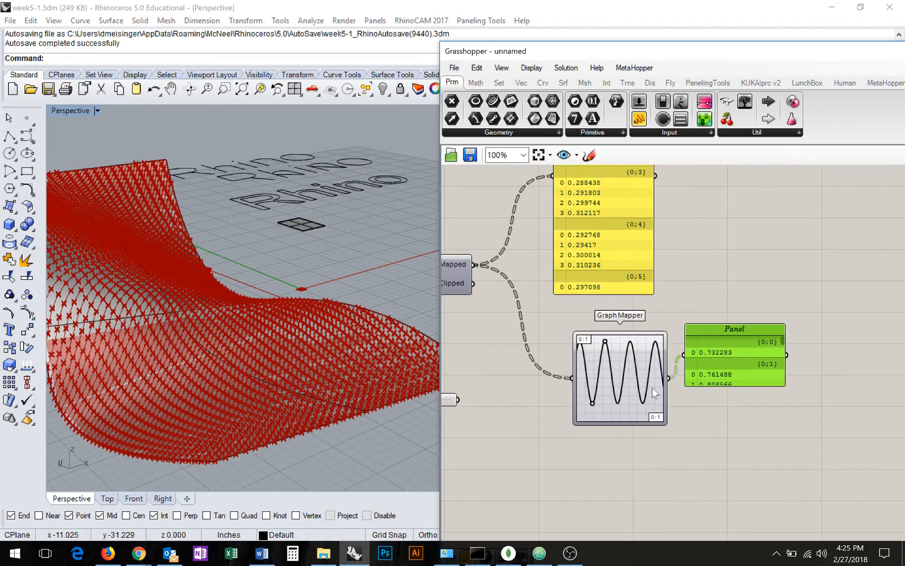
left_click_drag(757, 386, 778, 513)
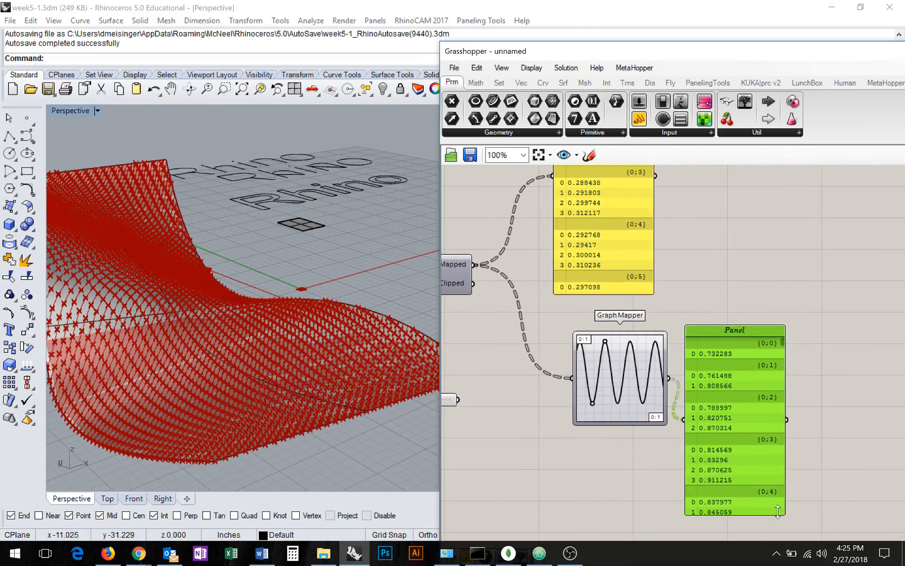
right_click_drag(696, 327, 672, 399)
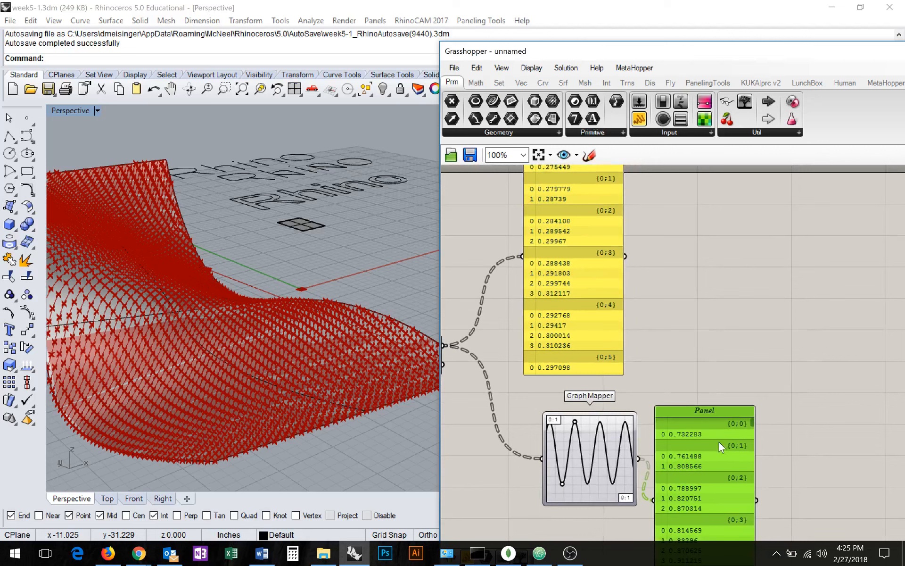
left_click_drag(718, 441, 753, 399)
- Move the Z-value panel, Bounds and Deconstruct slightly higher so their connecting wires can be told apart
scroll(608, 385, "down", 4)
right_click_drag(574, 381, 781, 381)
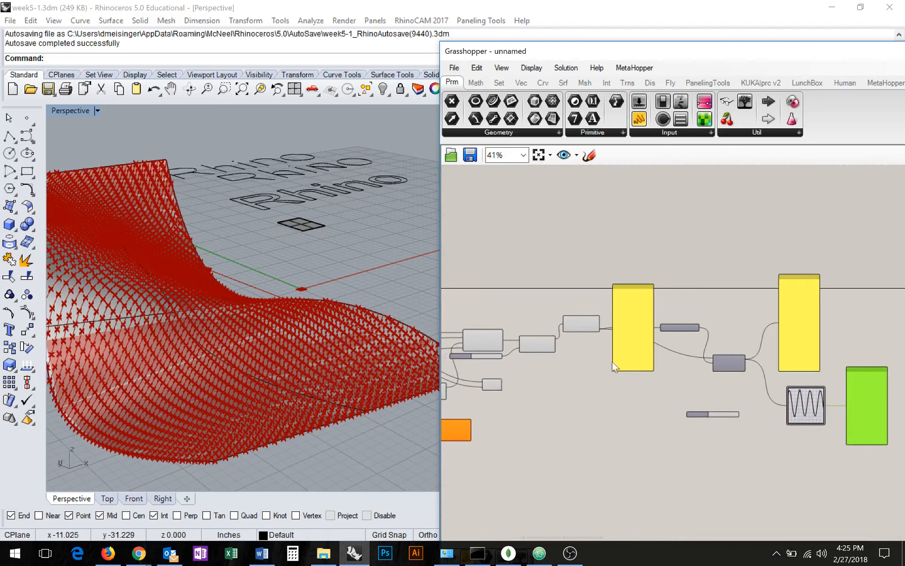
scroll(612, 361, "up", 3)
right_click_drag(569, 362, 747, 362)
scroll(745, 363, "up", 1)
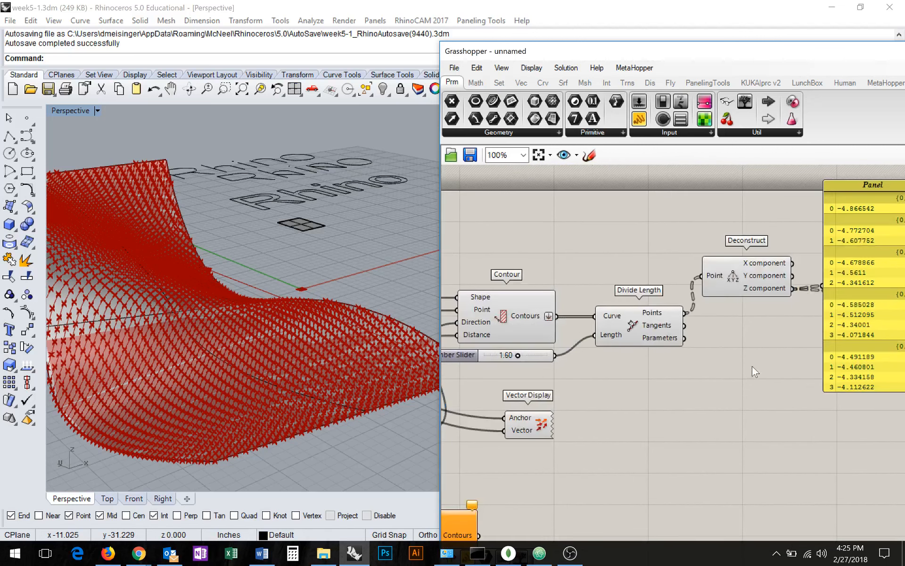
right_click_drag(809, 410, 656, 421)
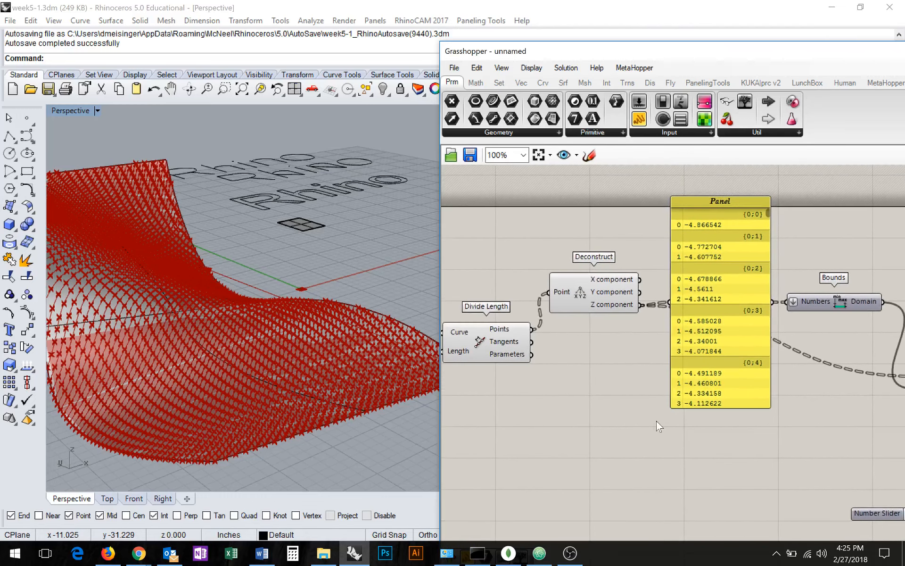
right_click_drag(749, 353, 699, 432)
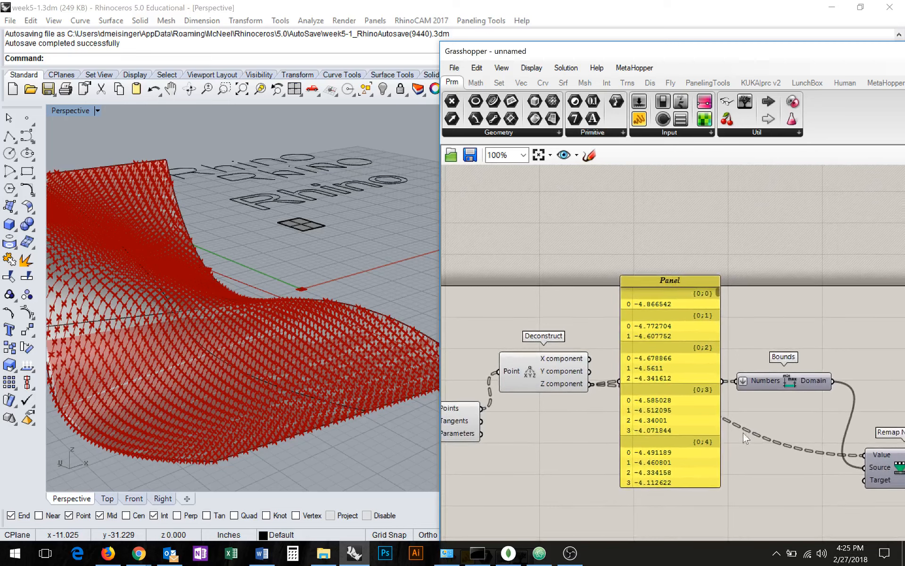
left_click_drag(663, 434, 655, 403)
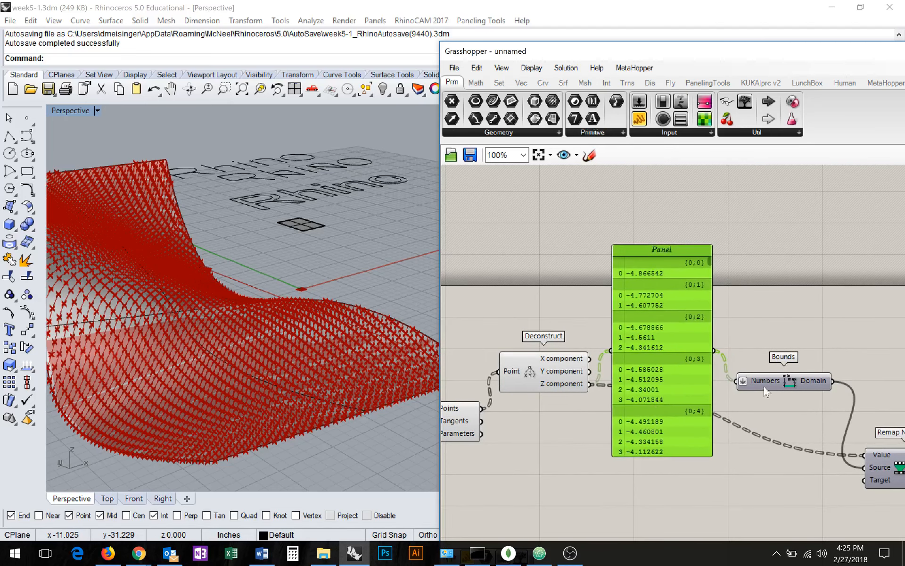
left_click_drag(788, 380, 788, 350)
left_click_drag(547, 389, 545, 383)
mouse_move(774, 353)
left_mouse_down()
mouse_move(804, 354)
mouse_move(764, 351)
left_mouse_up()
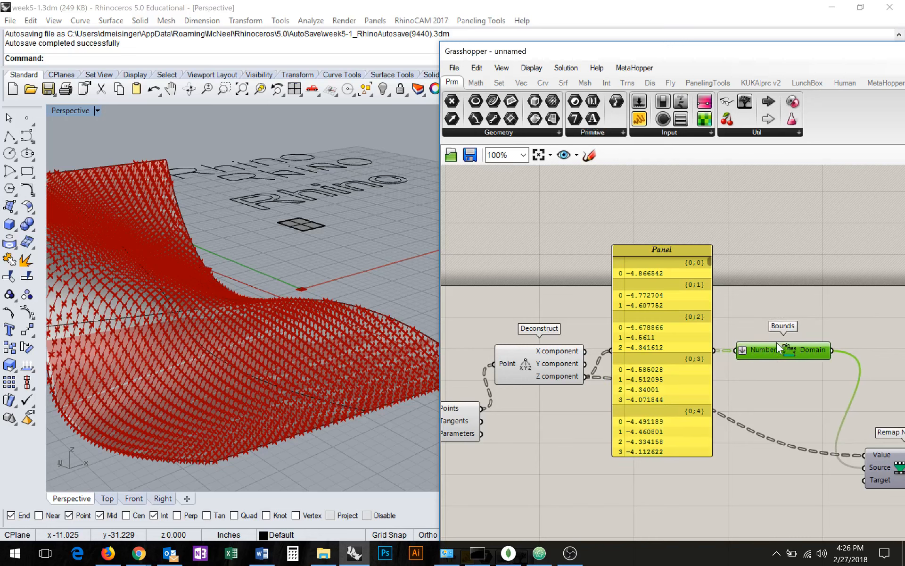
- Move Remap Numbers higher on the canvas, closer to Bounds
mouse_move(778, 348)
right_click_drag(802, 416, 632, 359)
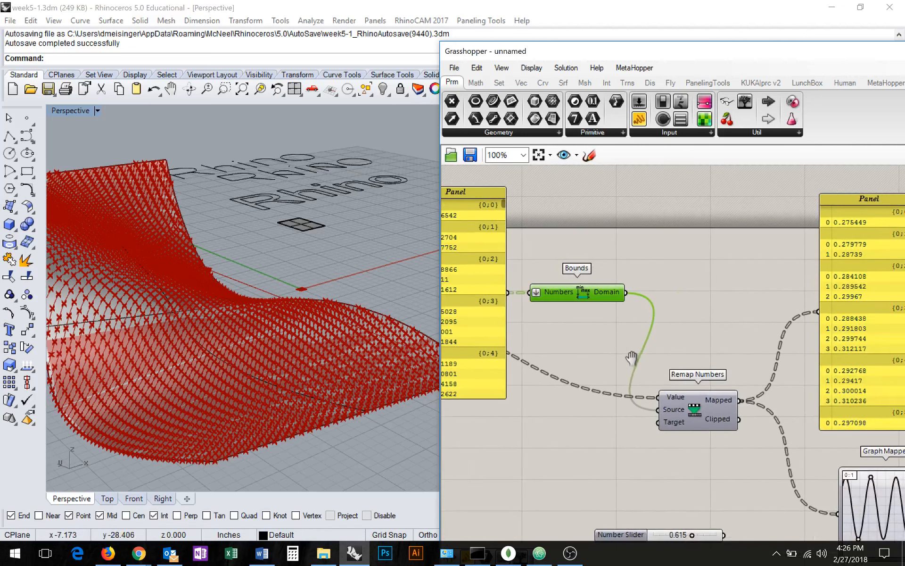
scroll(632, 358, "down", 3)
right_click_drag(793, 406, 701, 367)
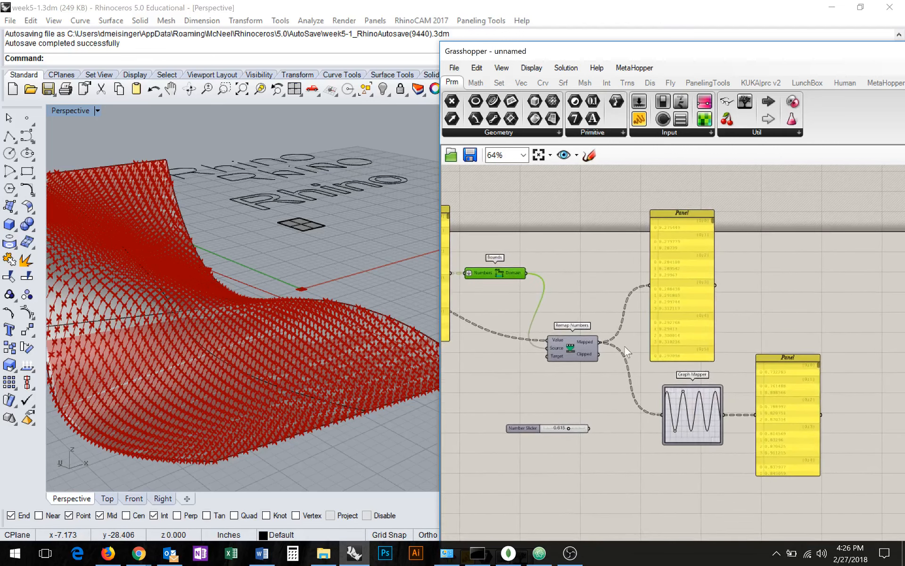
scroll(640, 348, "up", 2)
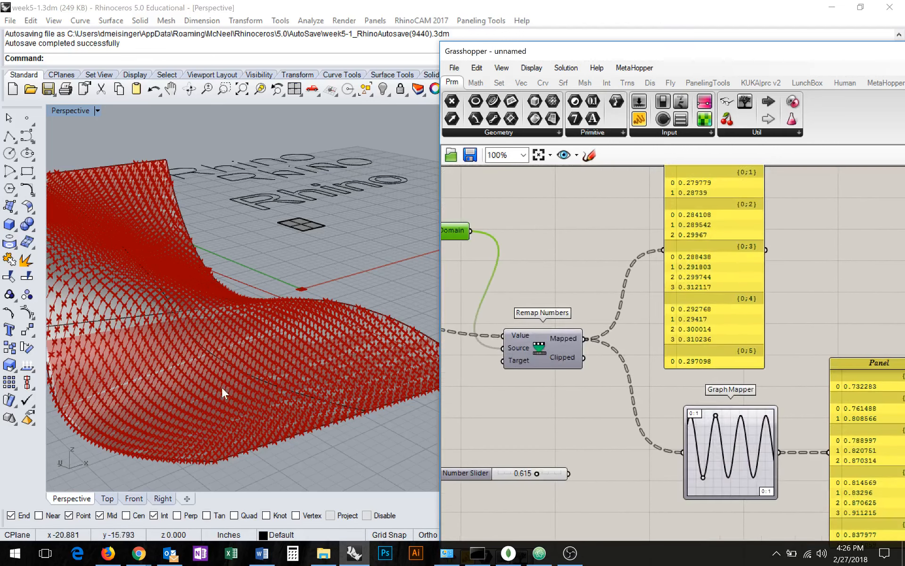
right_click_drag(770, 298, 889, 322)
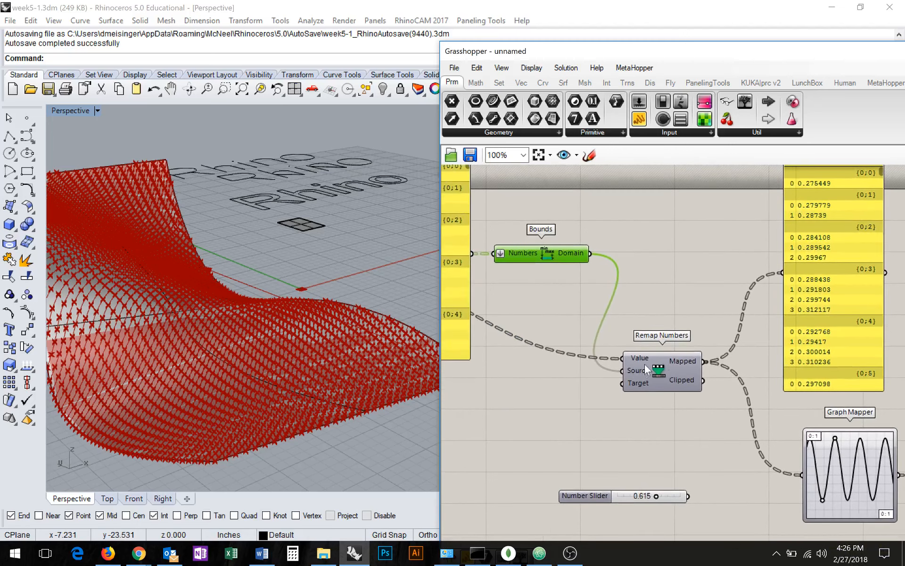
left_click_drag(644, 364, 635, 332)
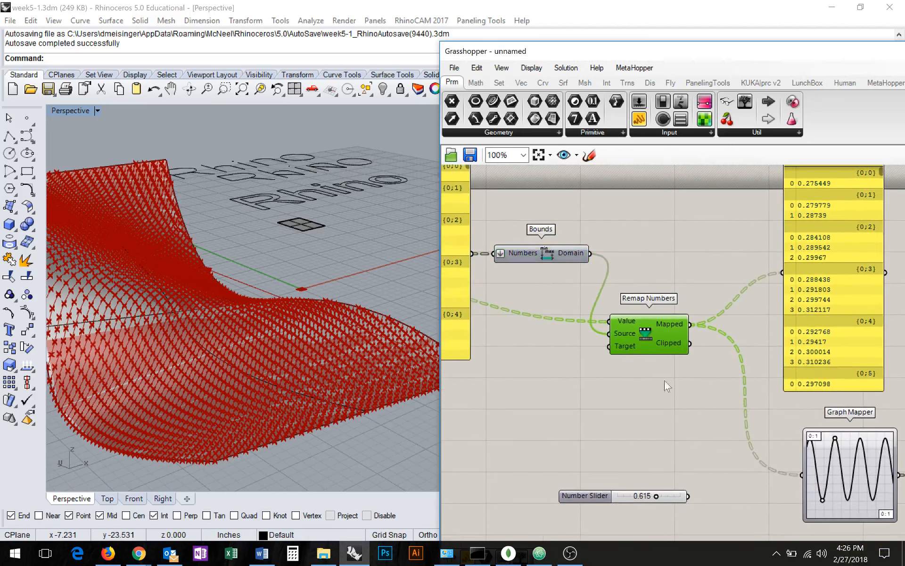
- Raise the Graph Mapper's output panel to sit beside the panel of remapped values for comparison
right_click_drag(777, 443, 576, 374)
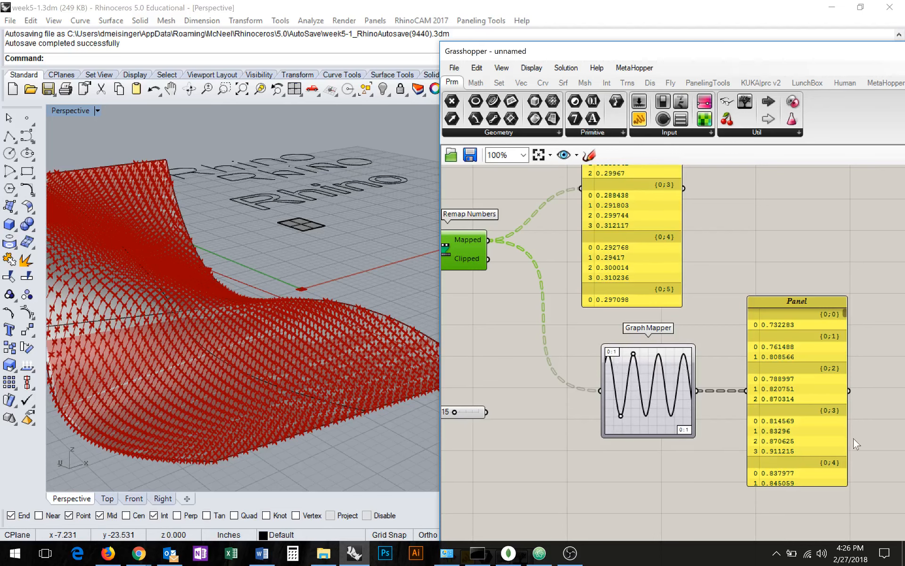
right_click_drag(853, 437, 791, 522)
left_click_drag(720, 482, 726, 365)
right_click_drag(701, 399, 677, 393)
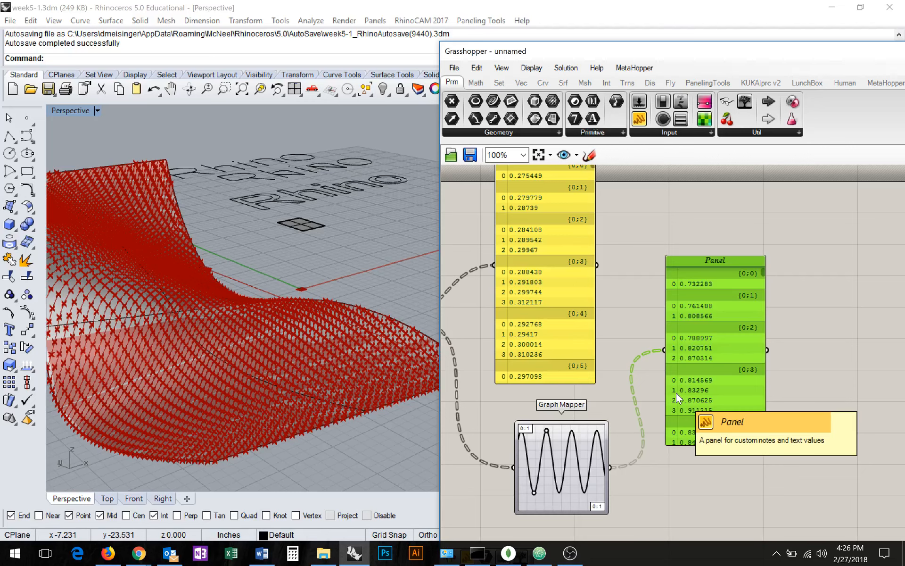
right_click_drag(677, 392, 816, 404)
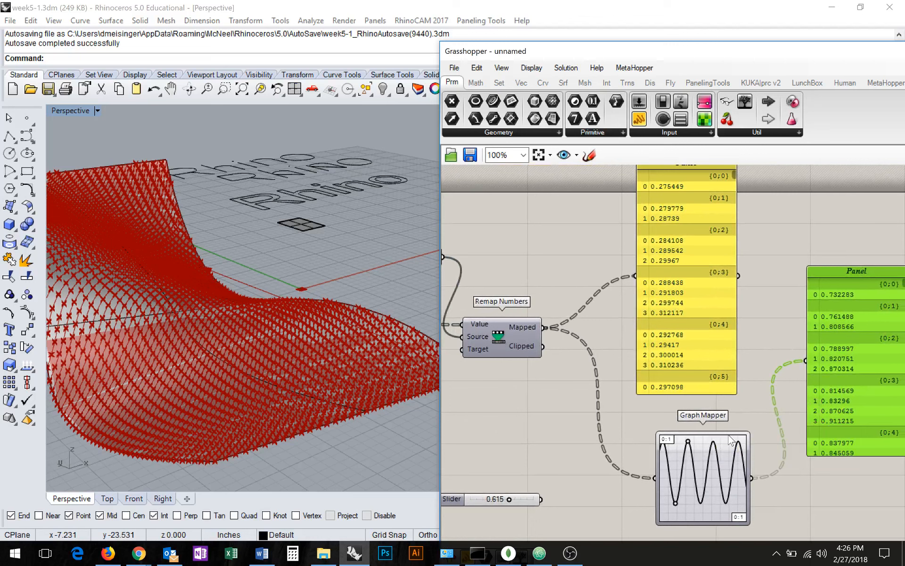
mouse_move(731, 440)
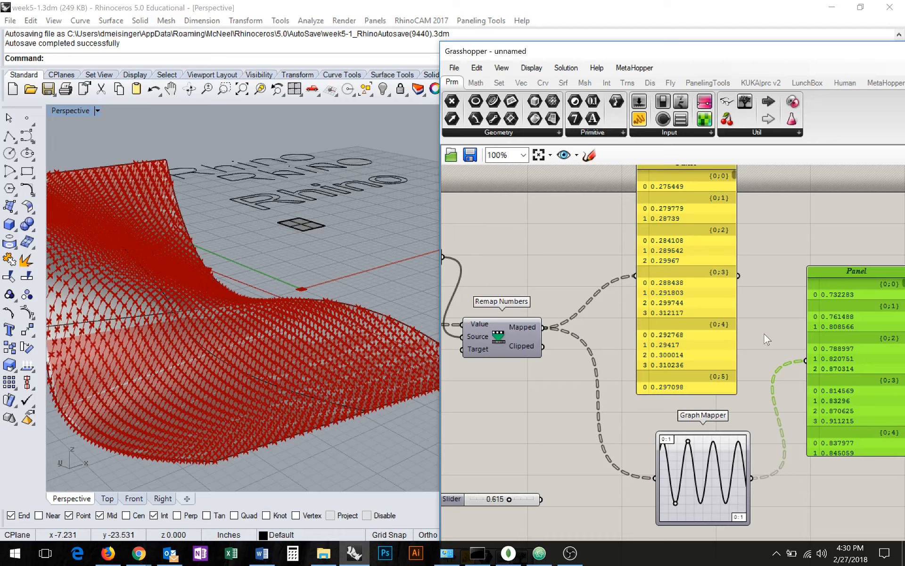
- Nudge Remap Numbers farther from Bounds and move the output panel up to clear space beside the Graph Mapper
right_click_drag(448, 379, 529, 380)
scroll(635, 312, "down", 3)
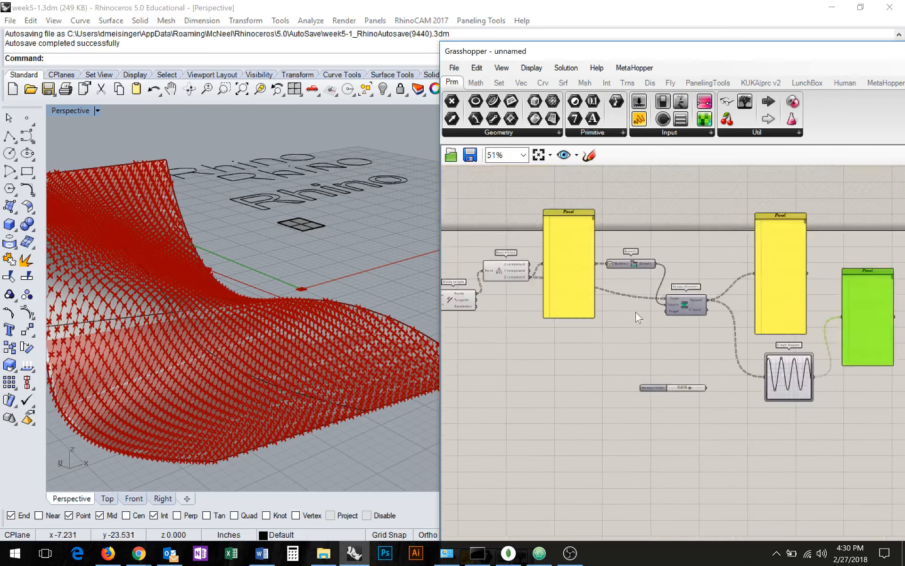
scroll(635, 312, "up", 2)
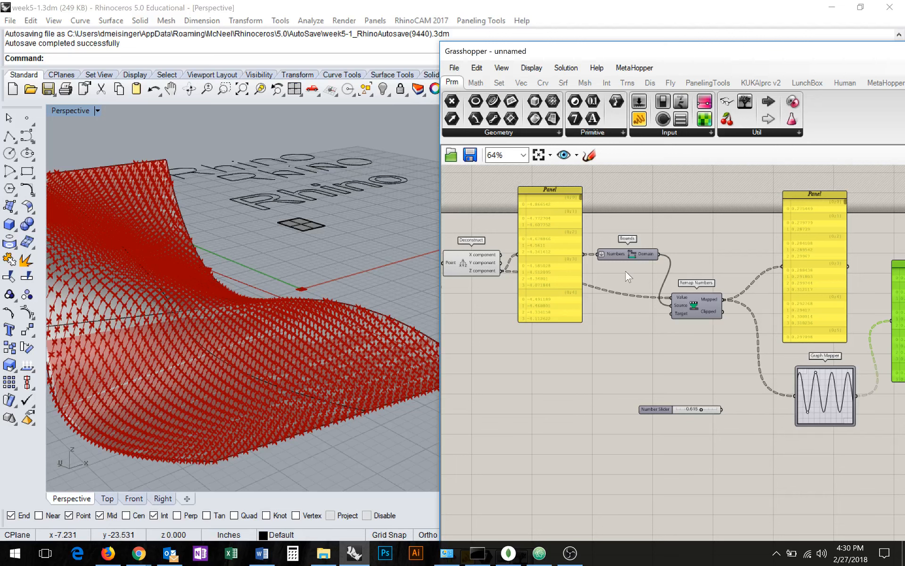
right_click_drag(726, 396, 599, 396)
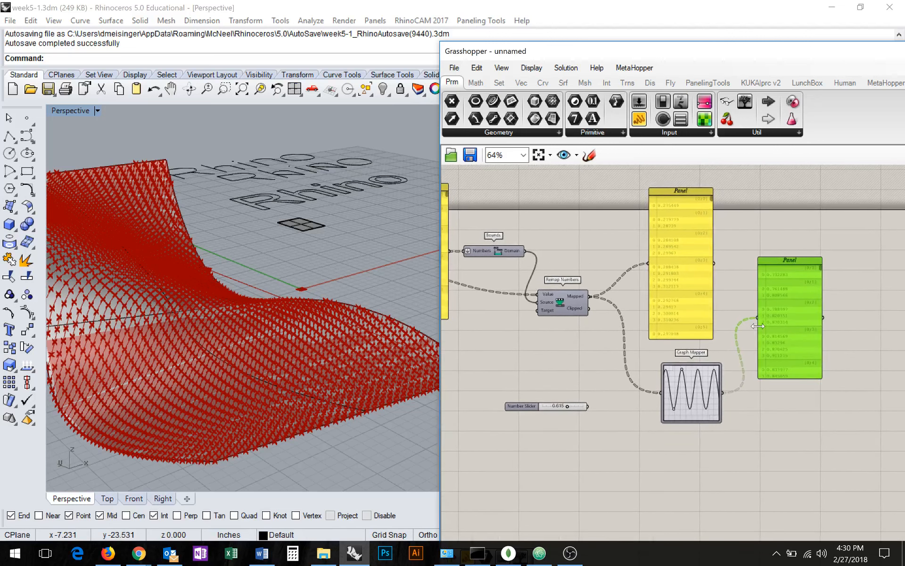
left_click(830, 348)
left_click_drag(569, 316, 578, 311)
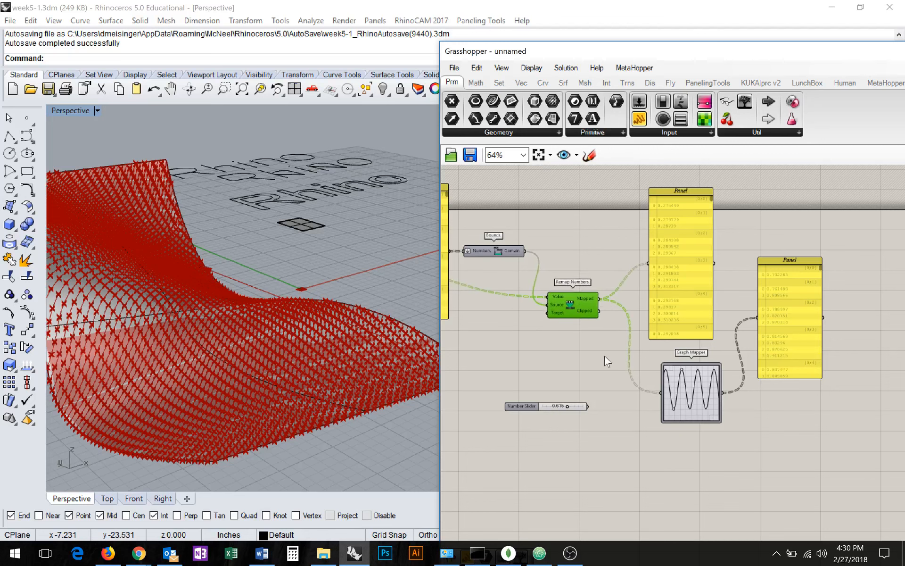
right_click_drag(608, 361, 638, 370)
left_click_drag(831, 364, 840, 308)
- Add a second Remap Numbers component beyond the Graph Mapper, beneath its output panel
double_click(834, 408)
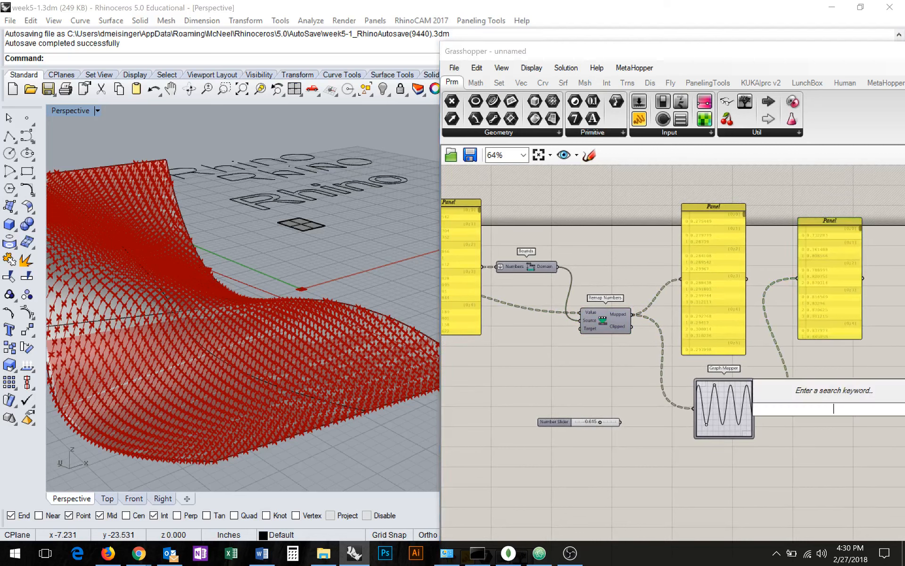
type("remap")
key("Return")
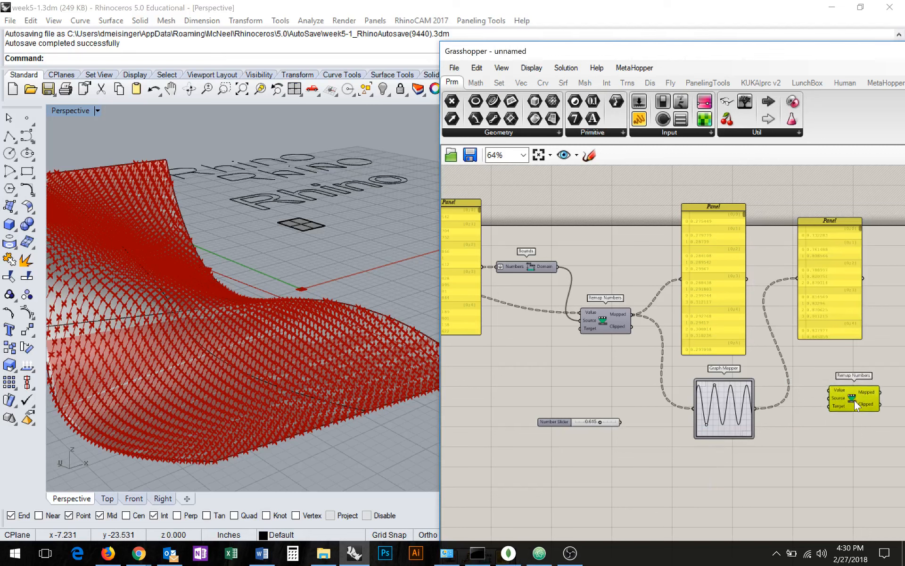
left_click_drag(855, 400, 843, 392)
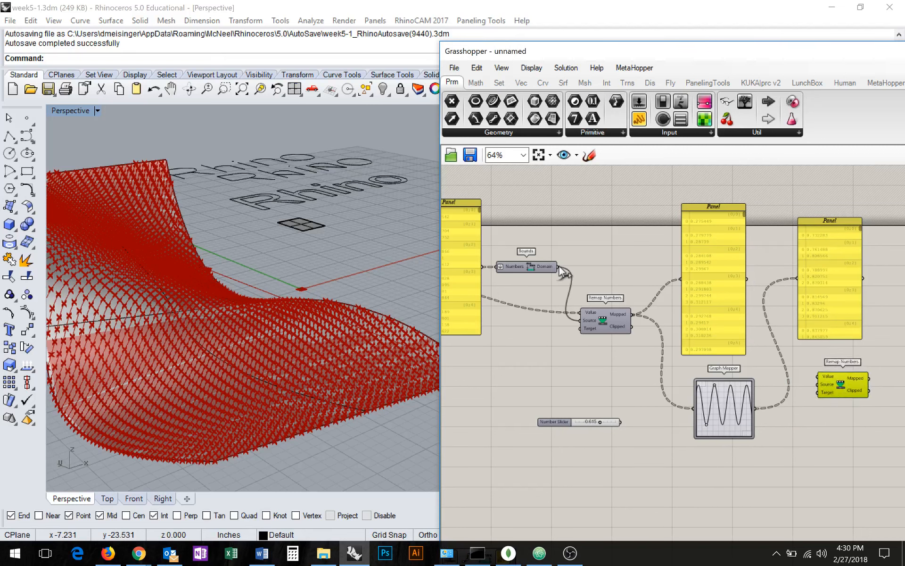
- Connect the Bounds domain to the second Remap Numbers' Target and the Graph Mapper output to its Value, repositioning the component
left_click_drag(558, 267, 817, 393)
left_click_drag(852, 392, 866, 399)
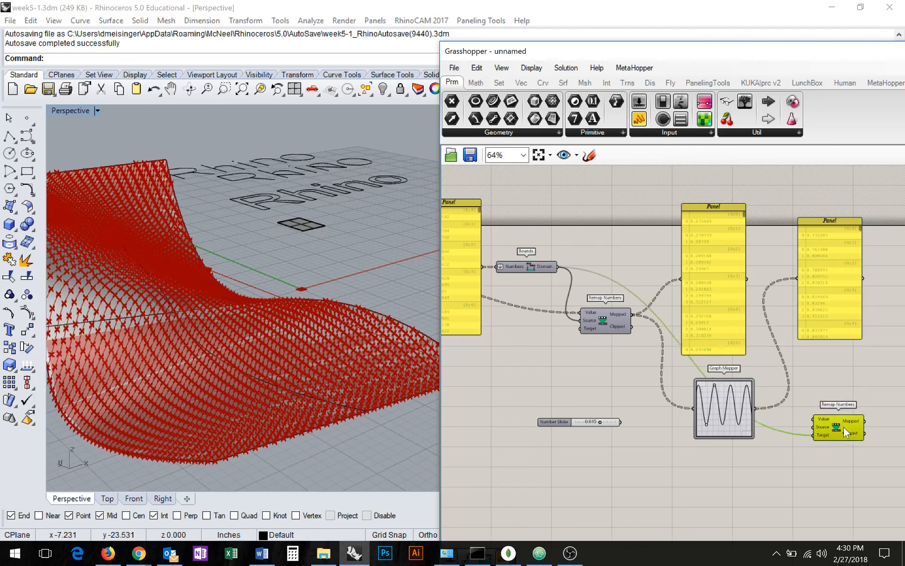
left_click_drag(844, 426, 839, 420)
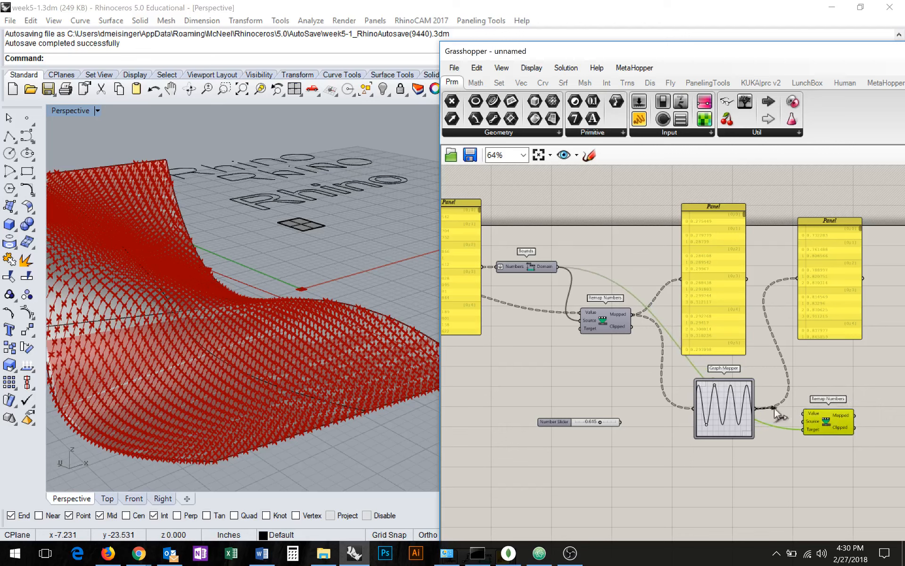
left_click_drag(774, 408, 851, 416)
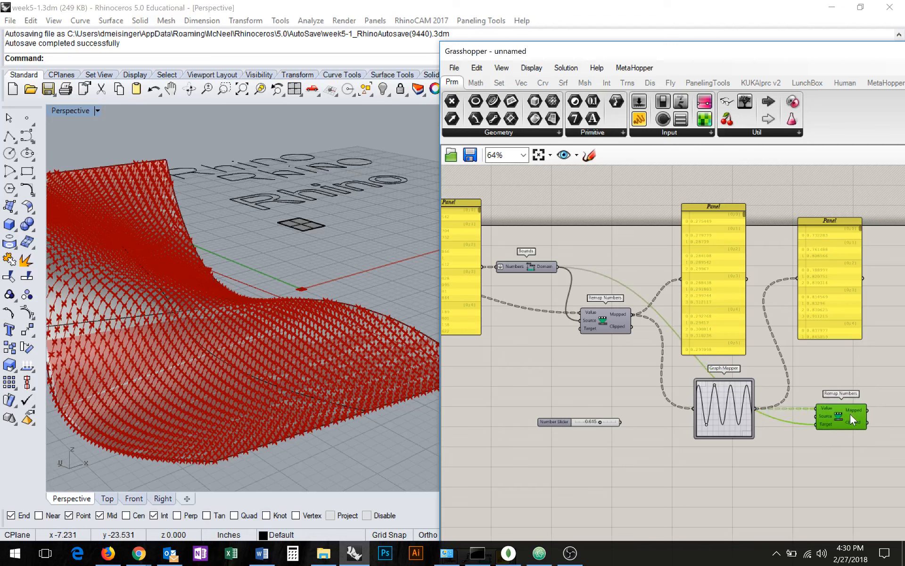
- Add a Construct Point component beyond the second Remap Numbers and the Graph Mapper's output panel
right_click_drag(850, 414, 738, 377)
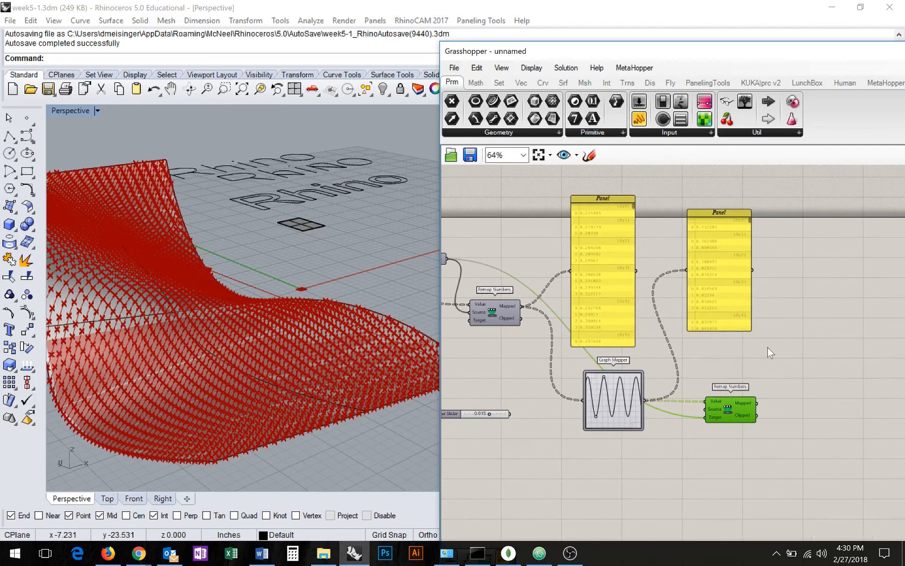
double_click(811, 325)
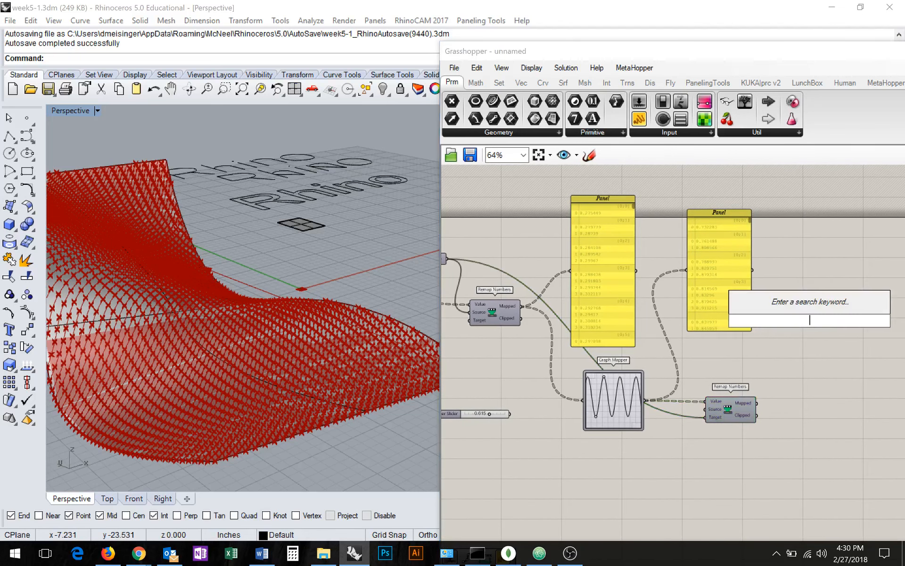
type("construct")
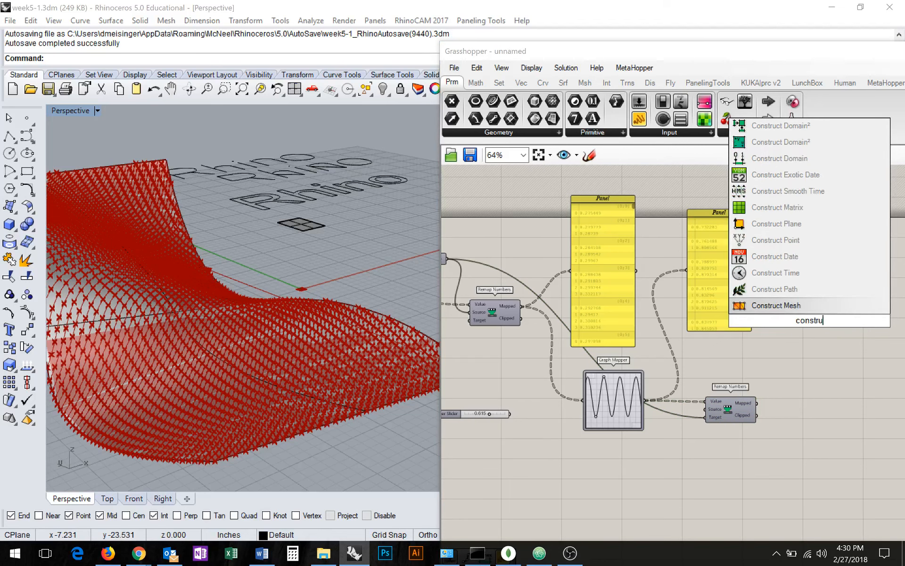
key("Up")
key("Up")
key("Up")
key("Up")
key("Up")
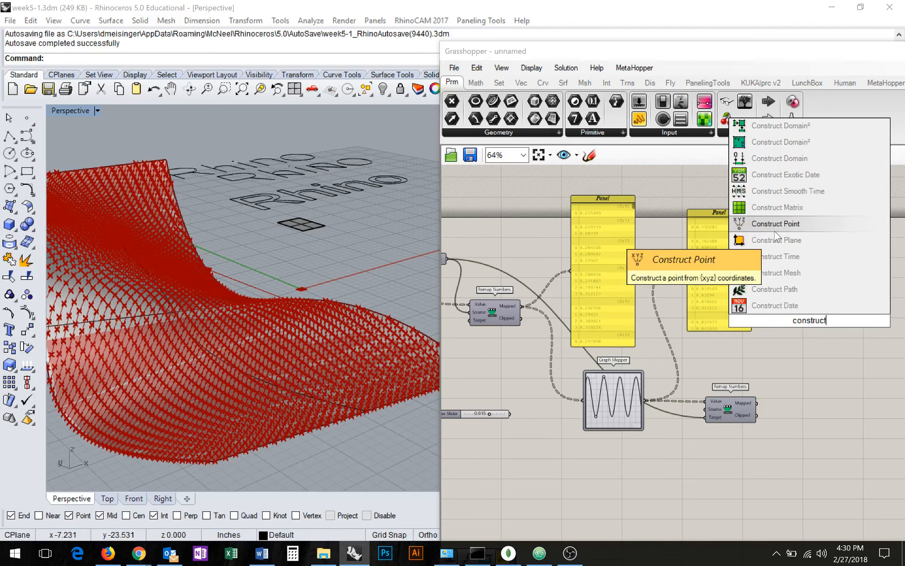
key("Return")
scroll(824, 324, "down", 1)
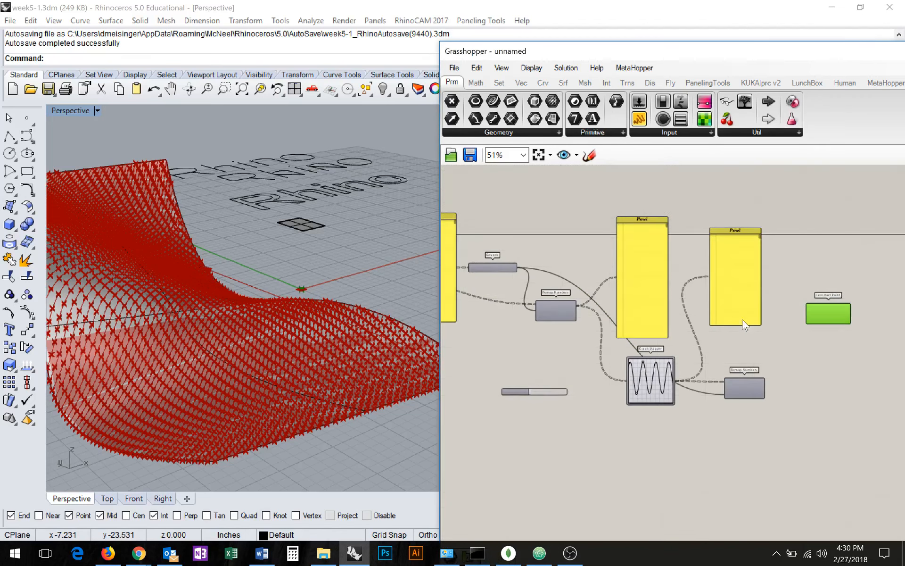
scroll(825, 321, "up", 3)
left_click_drag(824, 316, 815, 287)
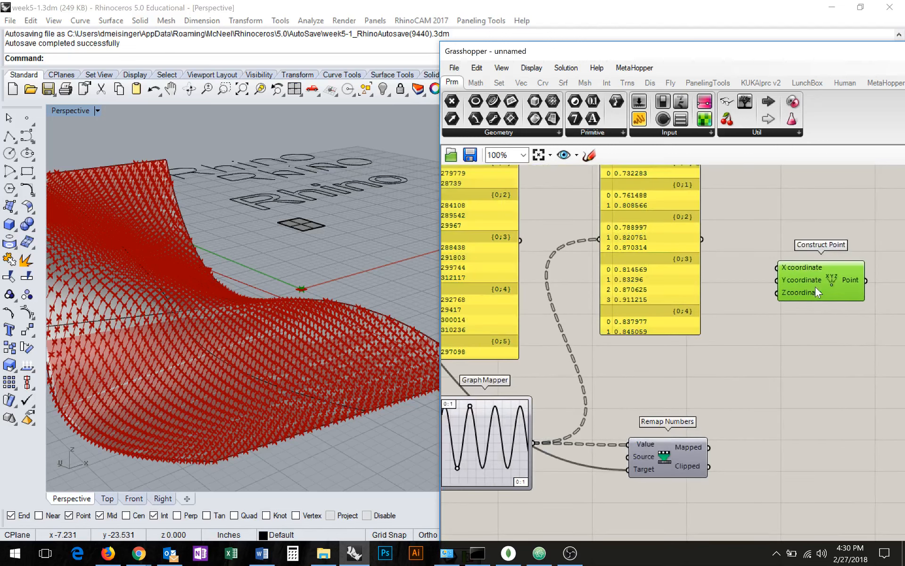
- Connect the Deconstruct component's X and Y outputs to Construct Point's X and Y coordinate inputs
scroll(601, 284, "down", 2)
right_click_drag(566, 285, 885, 301)
left_click_drag(514, 273, 866, 293)
scroll(523, 344, "down", 1)
right_click_drag(785, 316, 858, 304)
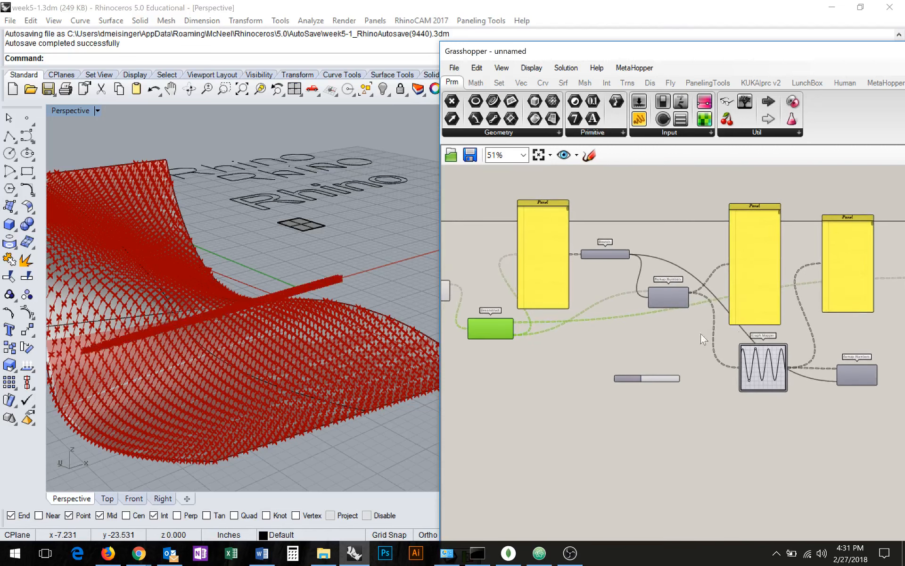
left_click_drag(516, 329, 847, 341)
- Connect the second Remap Numbers' Mapped output to Construct Point's Z coordinate and check the rebuilt points in the viewport
scroll(799, 370, "up", 5)
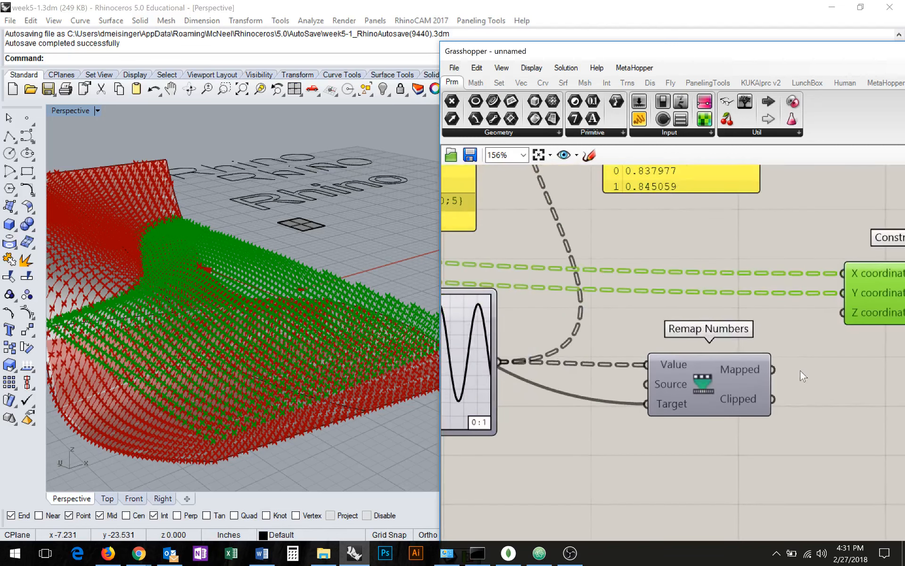
left_click_drag(773, 369, 843, 313)
left_click(242, 398)
mouse_move(242, 398)
right_mouse_down()
mouse_move(189, 382)
mouse_move(160, 353)
mouse_move(174, 395)
mouse_move(144, 425)
mouse_move(301, 392)
right_mouse_up()
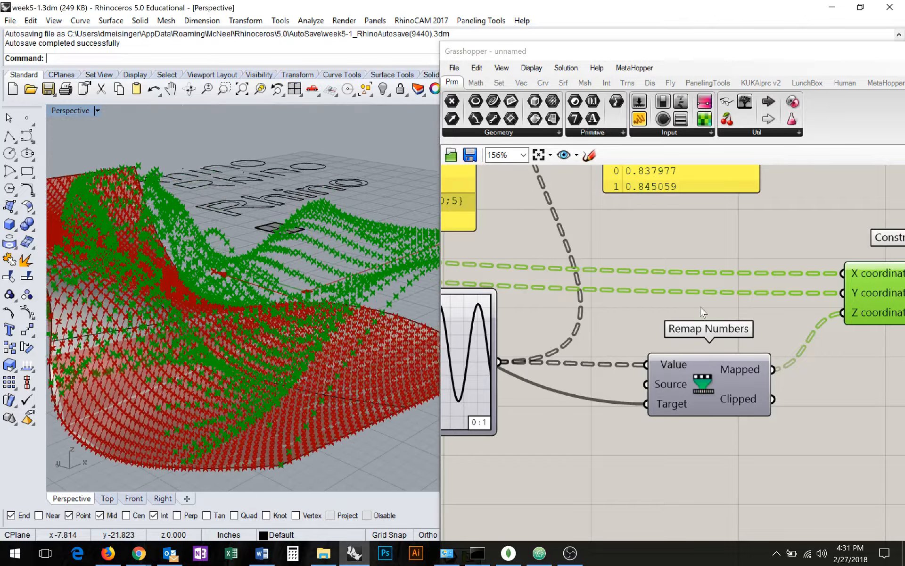
- Review the wiring from Deconstruct through both Remap Numbers and the Graph Mapper to Construct Point, and examine its points in the viewport
scroll(717, 298, "down", 5)
left_click_drag(797, 301, 789, 290)
right_click_drag(678, 313, 901, 304)
right_click_drag(448, 294, 547, 336)
left_click_drag(602, 296, 598, 302)
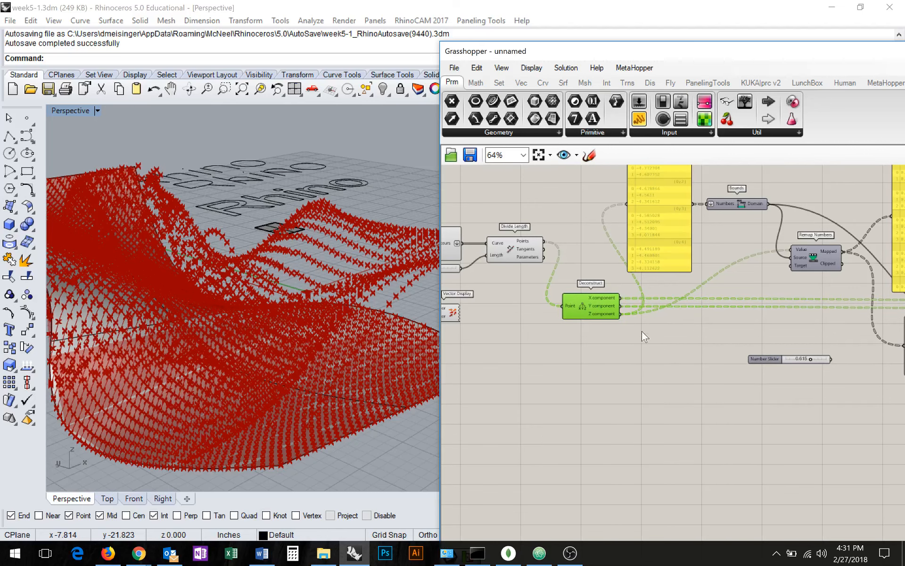
right_click_drag(665, 306, 448, 321)
right_click_drag(903, 324, 814, 313)
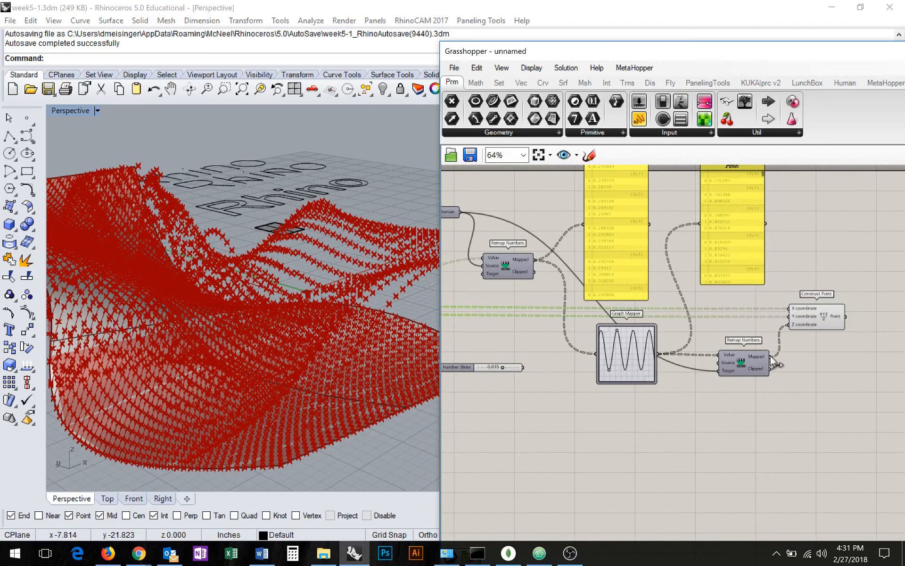
scroll(776, 358, "up", 1)
right_click_drag(351, 368, 404, 363)
left_click(827, 305)
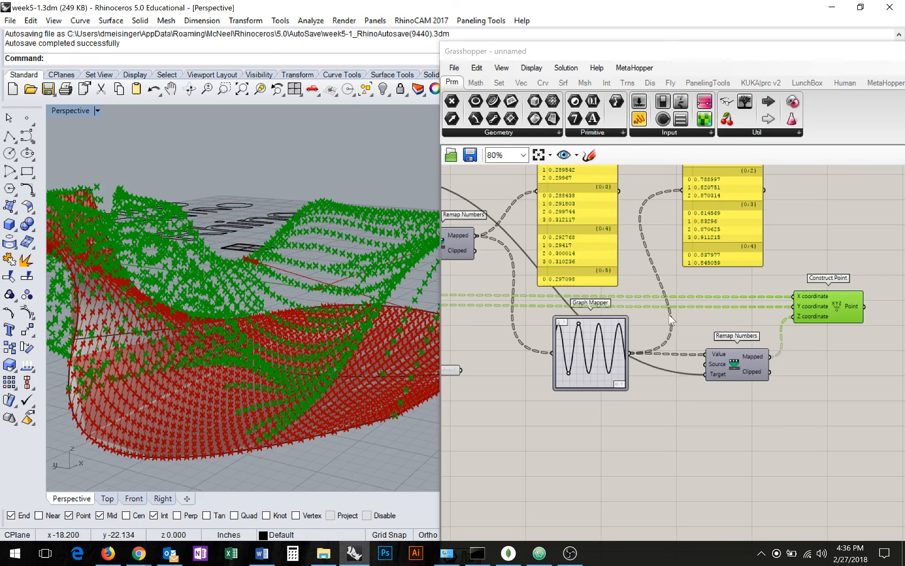
- Add a Construct Domain component beneath the Graph Mapper
right_click_drag(718, 398, 772, 393)
right_click_drag(684, 417, 679, 420)
double_click(677, 430)
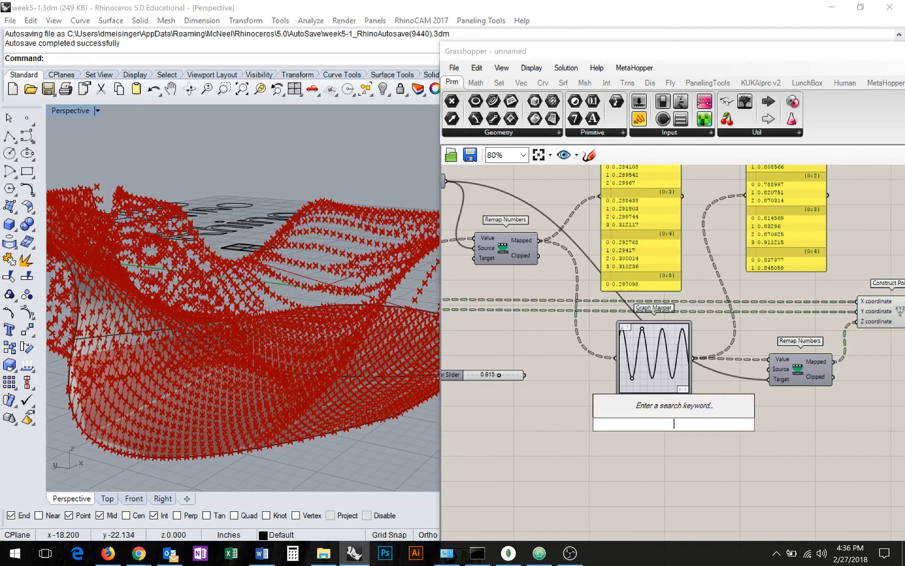
type("construct")
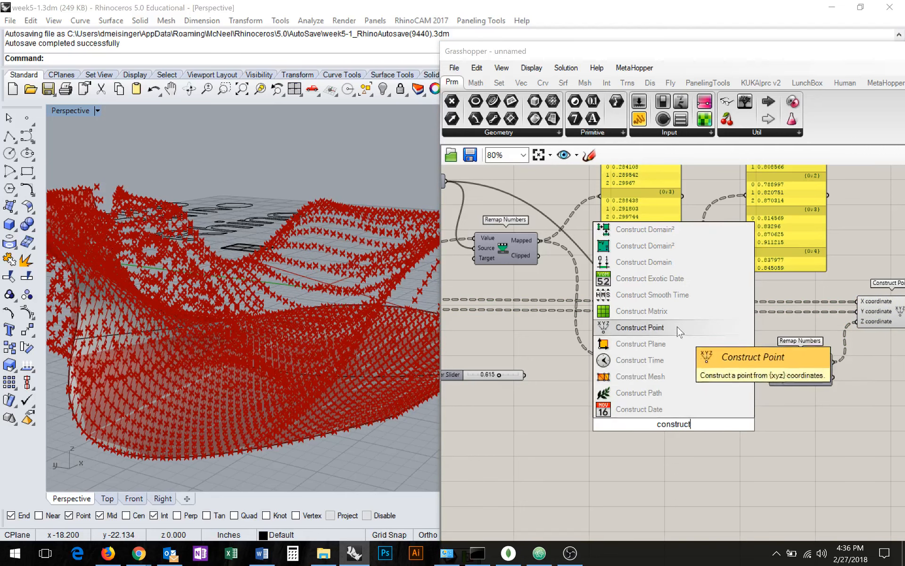
left_click(667, 262)
left_click_drag(677, 428, 692, 440)
right_click_drag(602, 434, 626, 431)
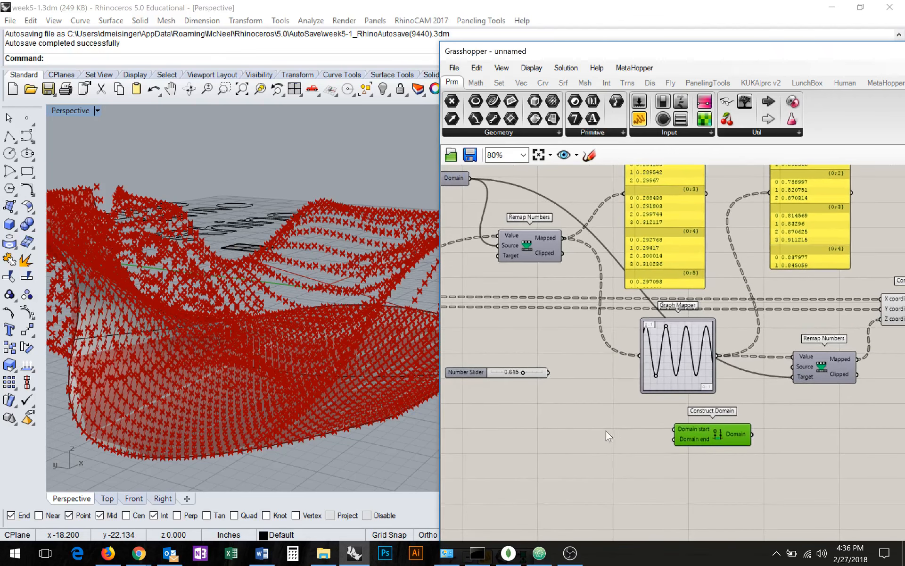
double_click(595, 426)
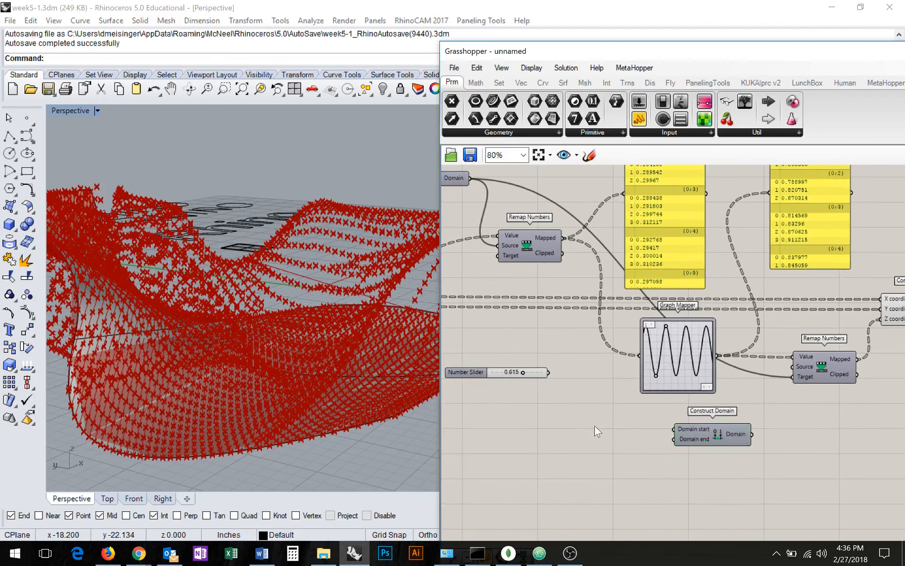
double_click(626, 512)
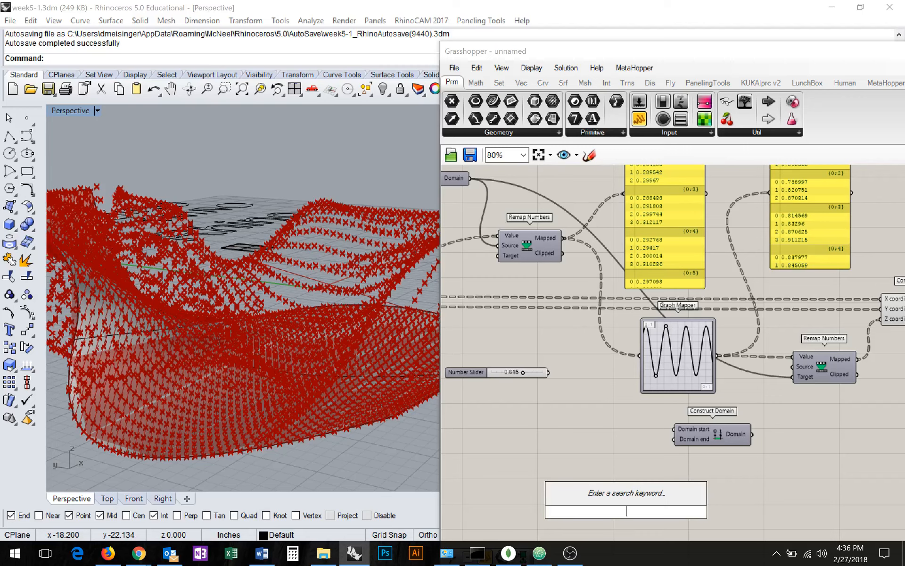
type("-5")
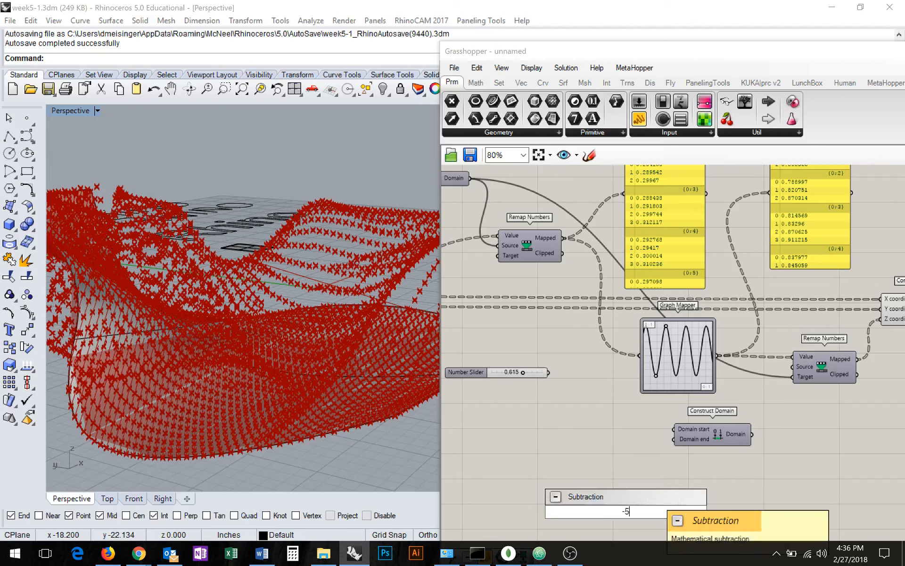
type(" to 0")
key("Return")
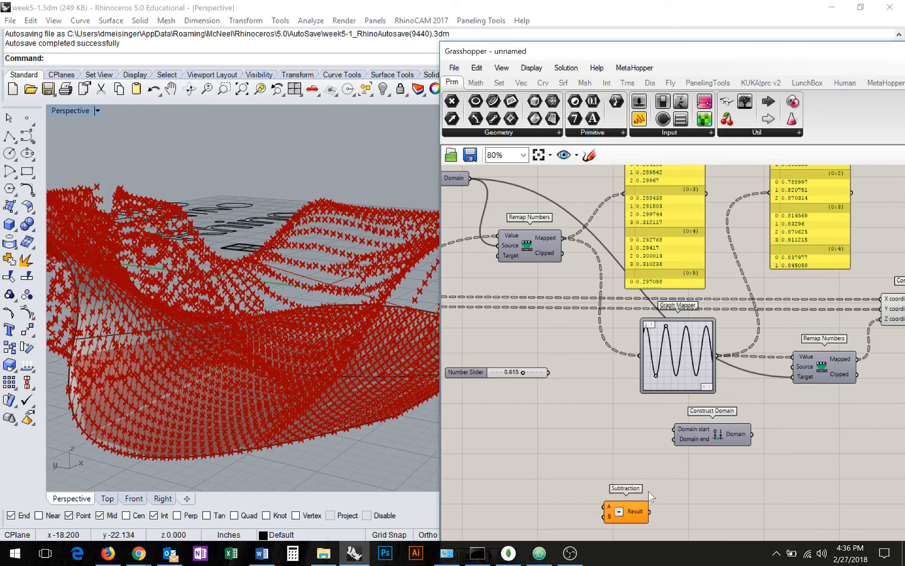
left_click_drag(630, 509, 610, 435)
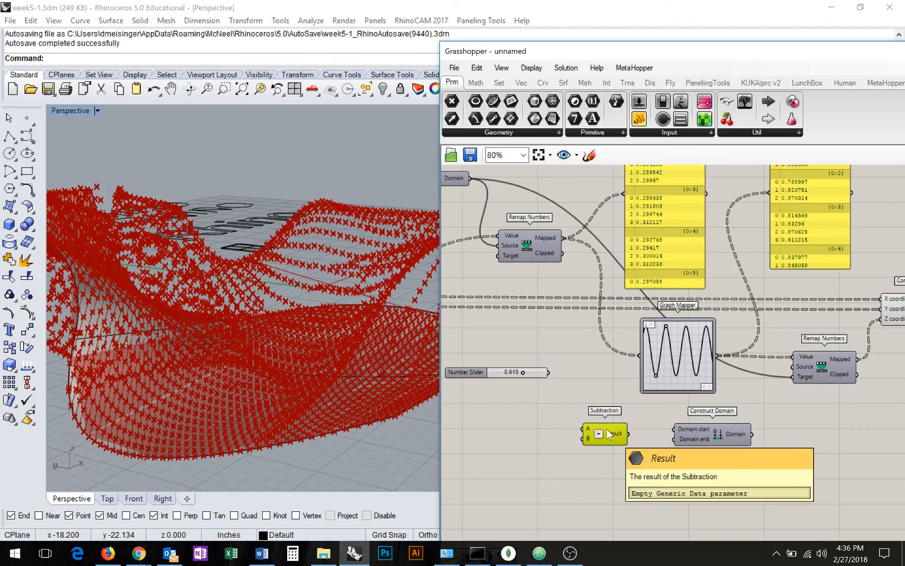
key("Delete")
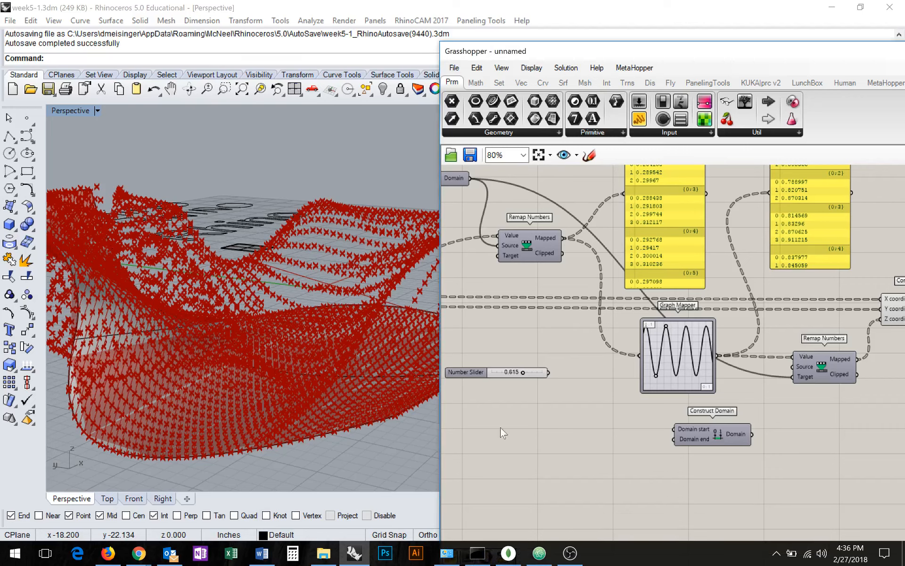
- Add a number slider ranging from -5 to 0 beside Construct Domain and switch its rounding to floating-point numbers with three digits
double_click(566, 428)
type("-")
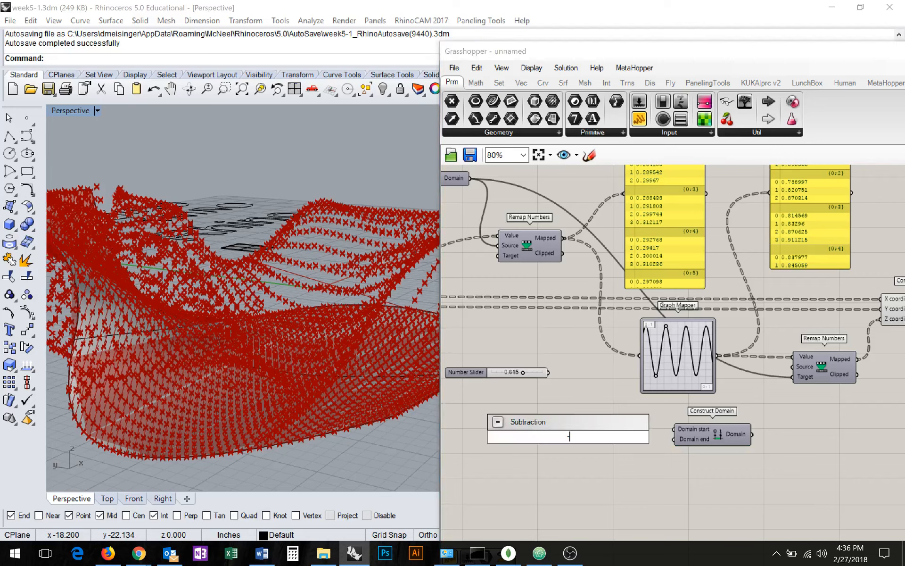
type("5<")
key("Return")
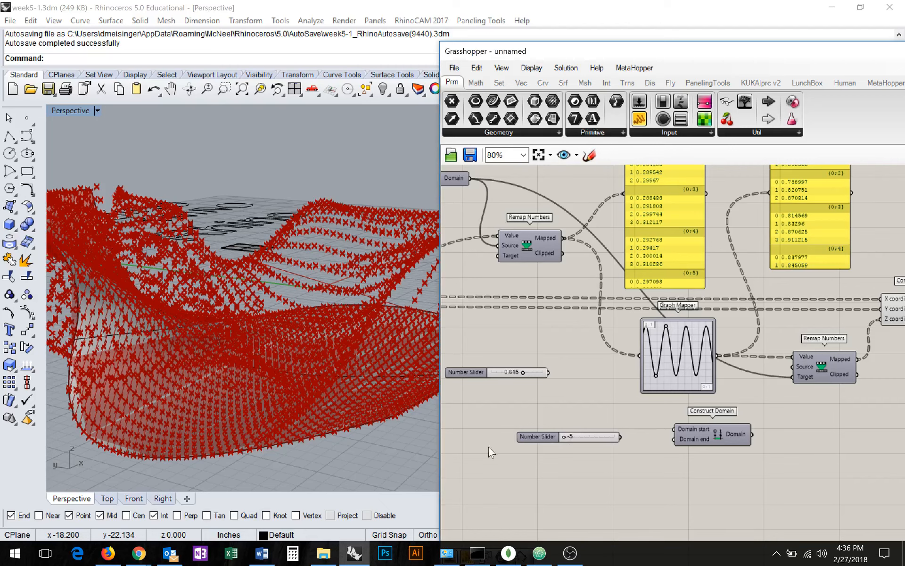
double_click(532, 437)
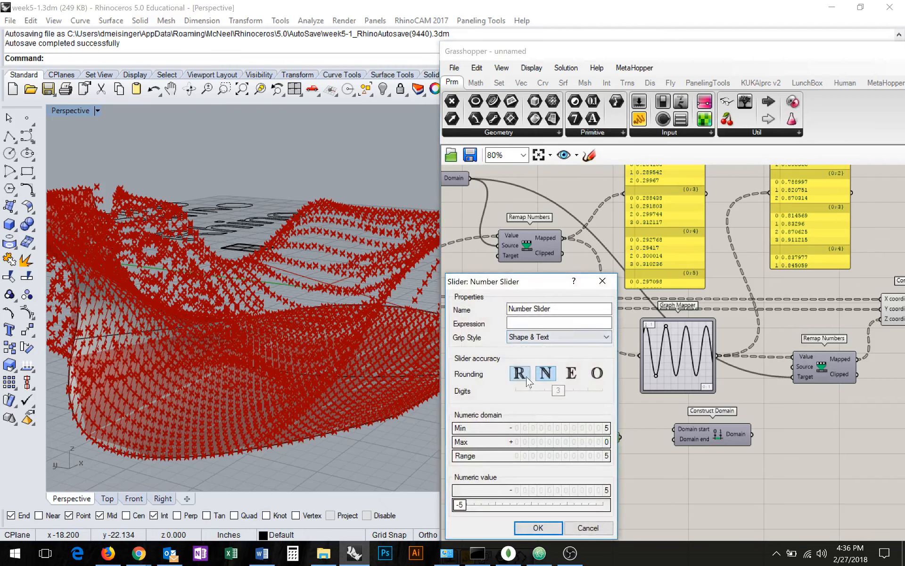
left_click(526, 378)
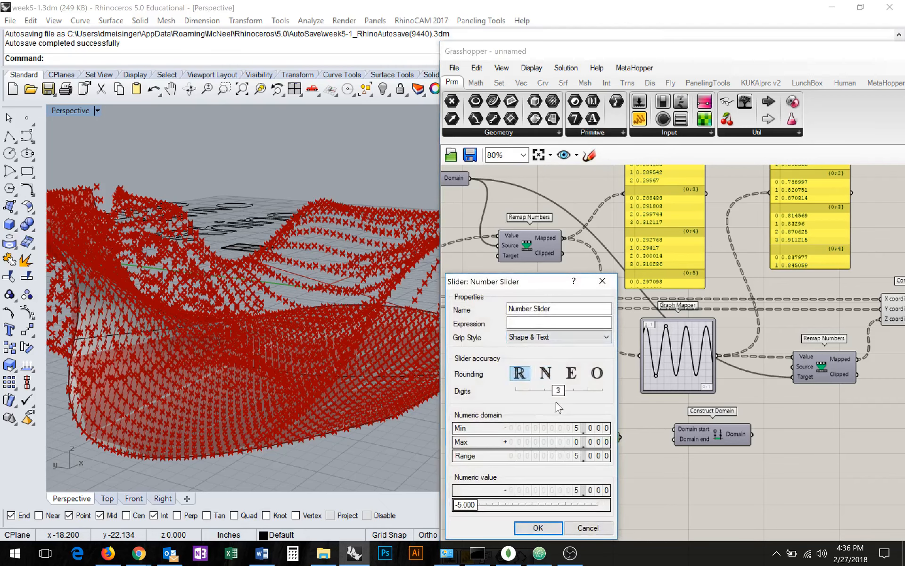
left_click(538, 527)
- Connect the -5.000 slider to Construct Domain's Domain start and move the slider up slightly
left_click_drag(621, 437, 699, 449)
left_click(541, 439)
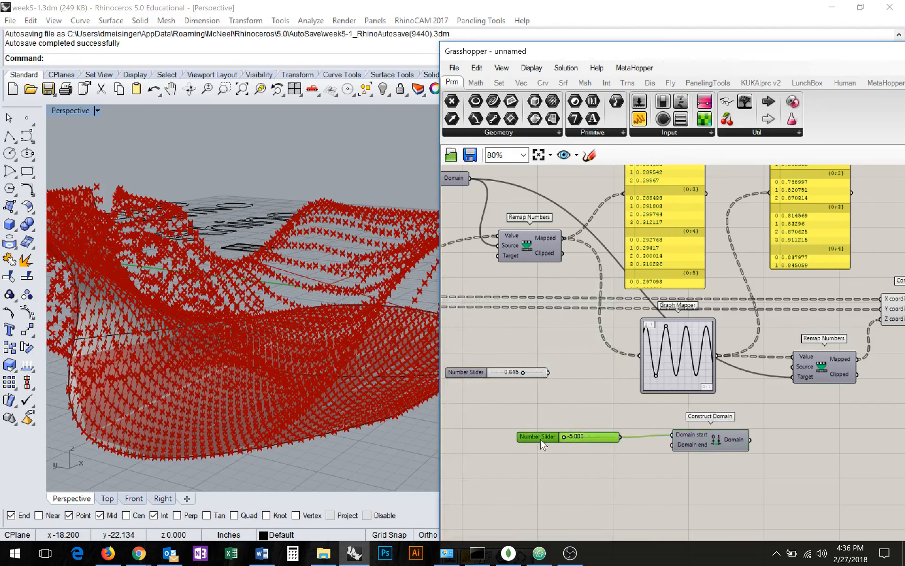
left_click_drag(540, 440, 541, 431)
- Add a number slider from 0 to 10.00 for Construct Domain's Domain end, connect it, and set it to 5.38
double_click(550, 458)
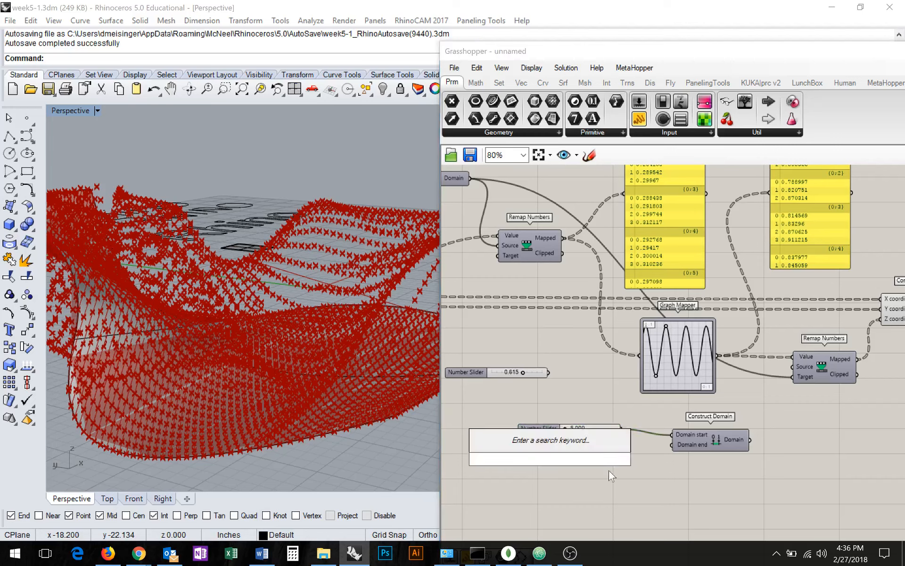
type("0")
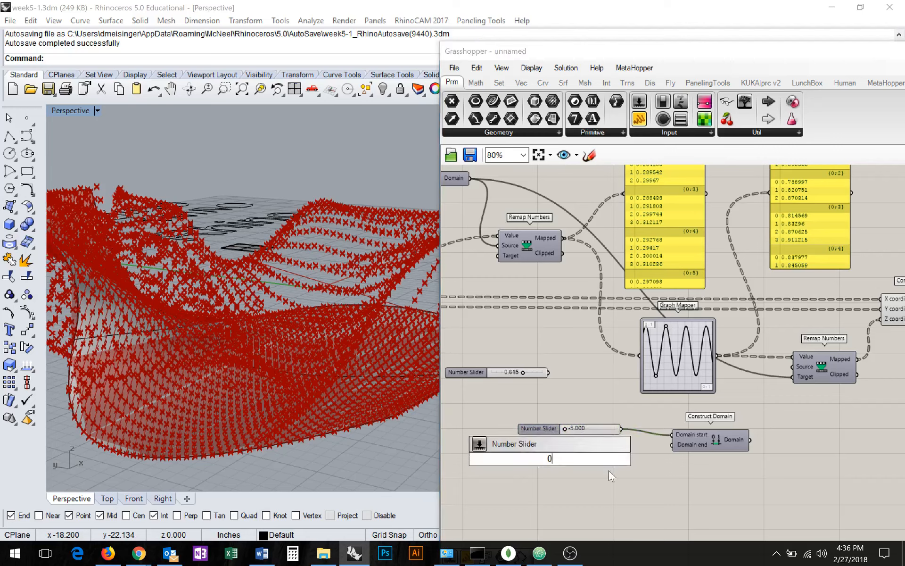
type("<10.00")
key("Return")
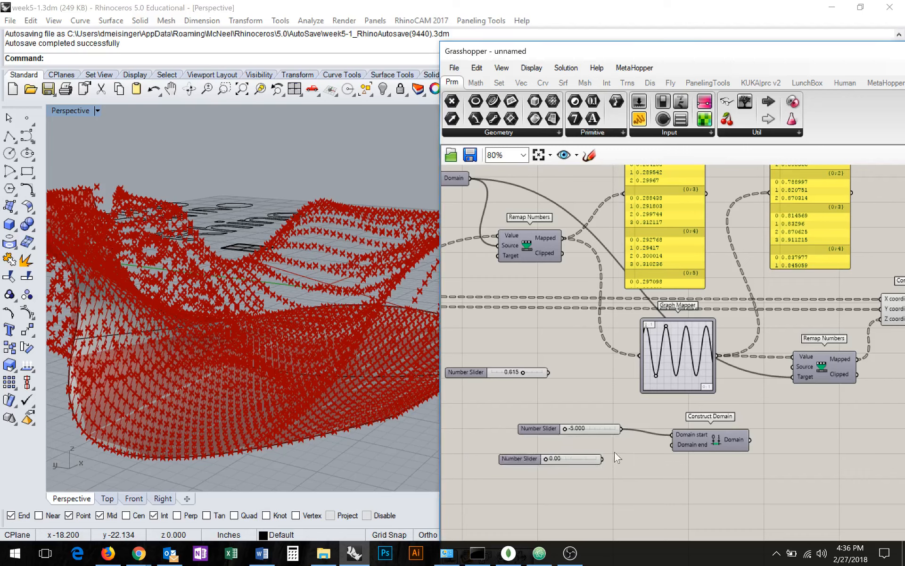
left_click_drag(602, 458, 672, 444)
left_click_drag(569, 459, 572, 459)
- Replace the second Remap Numbers' Target input with the constructed domain and set the Domain end slider to 10.00
left_click_drag(750, 439, 794, 378)
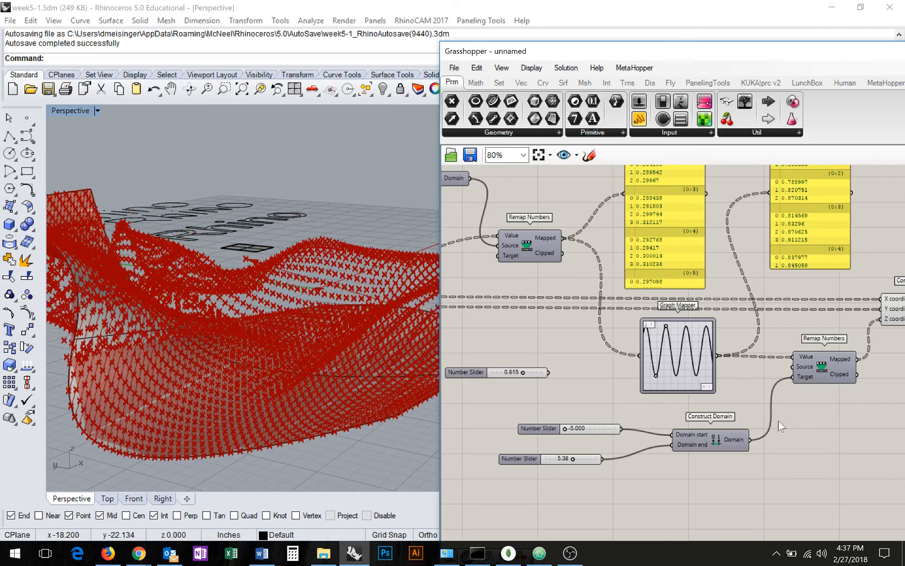
right_click_drag(570, 471, 551, 447)
left_click_drag(506, 437, 604, 439)
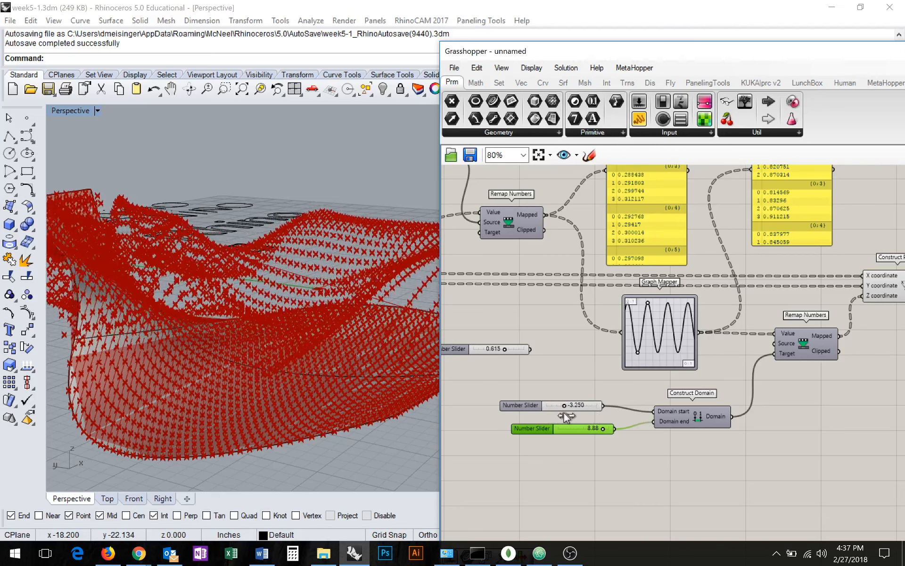
mouse_move(603, 429)
left_mouse_down()
mouse_move(564, 427)
mouse_move(608, 428)
mouse_move(566, 431)
mouse_move(614, 432)
mouse_move(588, 442)
mouse_move(618, 441)
mouse_move(580, 438)
mouse_move(617, 441)
left_mouse_up()
right_click_drag(790, 424, 710, 410)
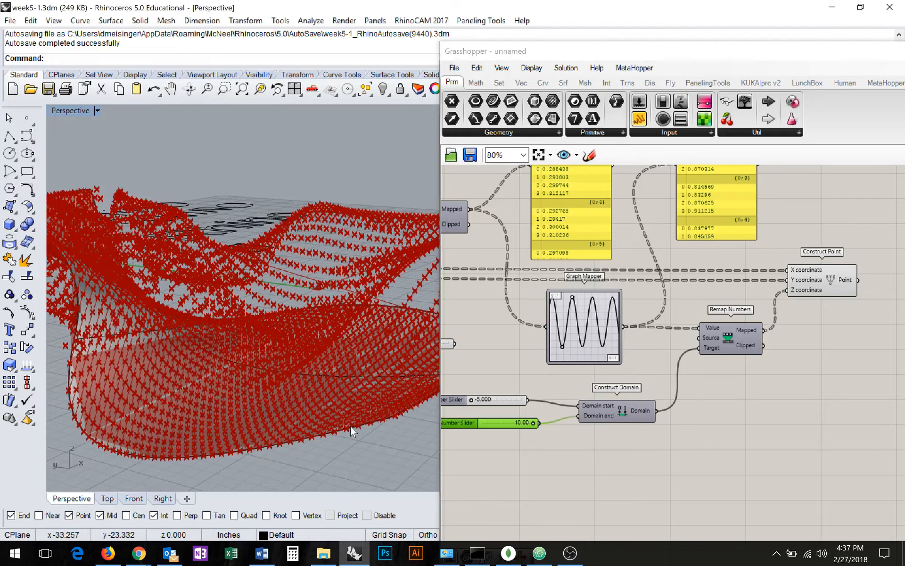
mouse_move(350, 426)
right_mouse_down()
mouse_move(403, 397)
mouse_move(283, 448)
mouse_move(313, 461)
mouse_move(397, 459)
mouse_move(329, 419)
mouse_move(398, 411)
mouse_move(433, 378)
mouse_move(337, 398)
mouse_move(283, 482)
mouse_move(336, 421)
right_mouse_up()
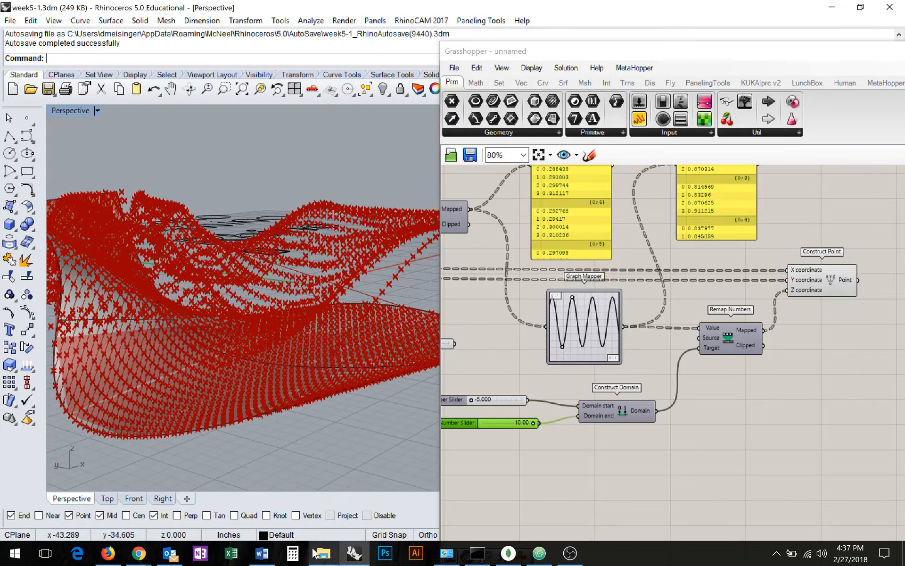
mouse_move(314, 554)
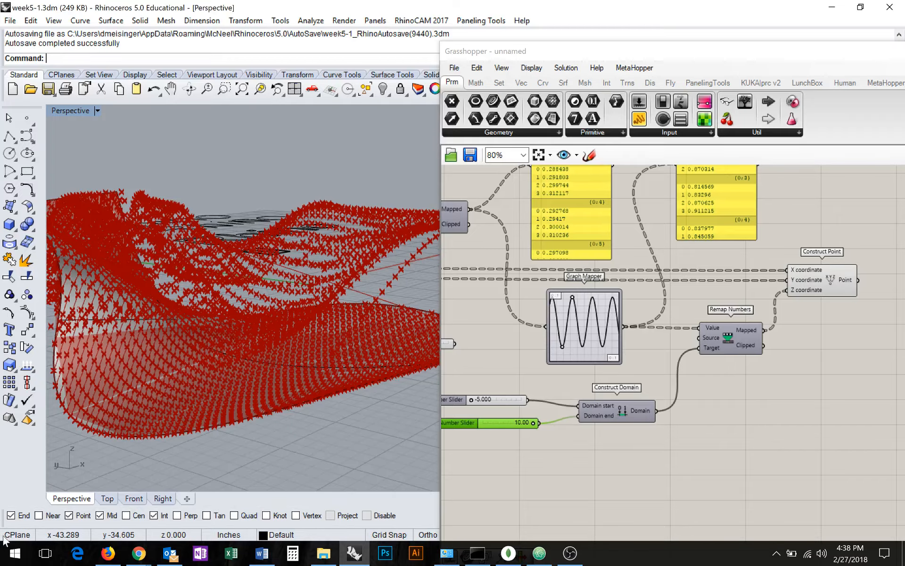
mouse_move(307, 372)
right_mouse_down()
mouse_move(297, 334)
mouse_move(294, 359)
mouse_move(288, 333)
mouse_move(297, 312)
mouse_move(283, 375)
mouse_move(375, 397)
mouse_move(257, 432)
mouse_move(208, 467)
mouse_move(184, 398)
mouse_move(307, 372)
mouse_move(347, 349)
mouse_move(356, 371)
mouse_move(316, 356)
right_mouse_up()
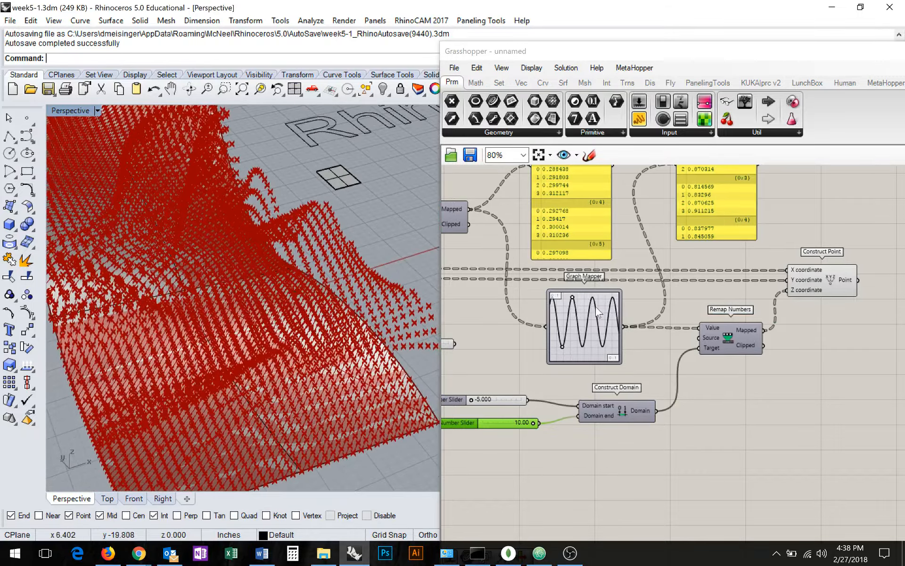
- Compare the data tree structure of Divide Length's Points output with that of Construct Point's Point output
right_click_drag(446, 290, 592, 312)
right_click_drag(516, 304, 527, 329)
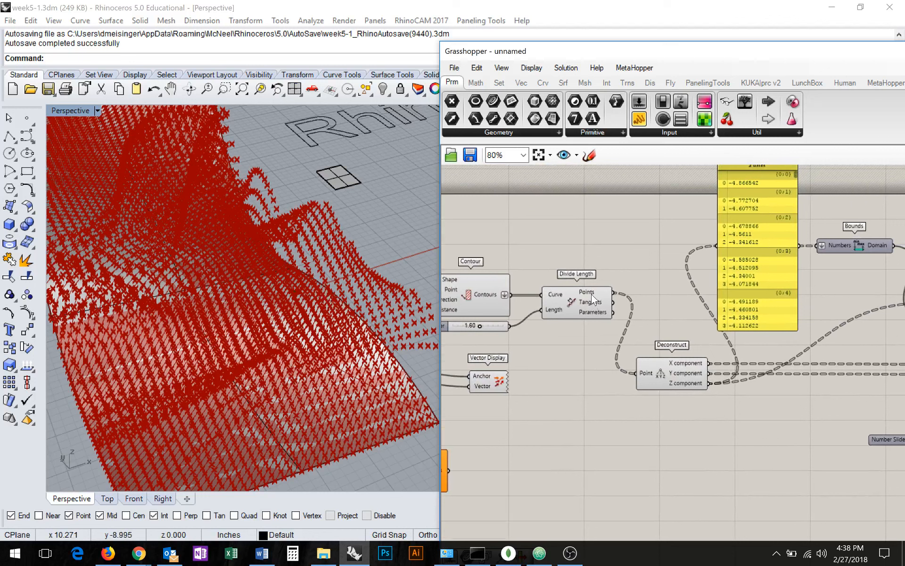
mouse_move(591, 296)
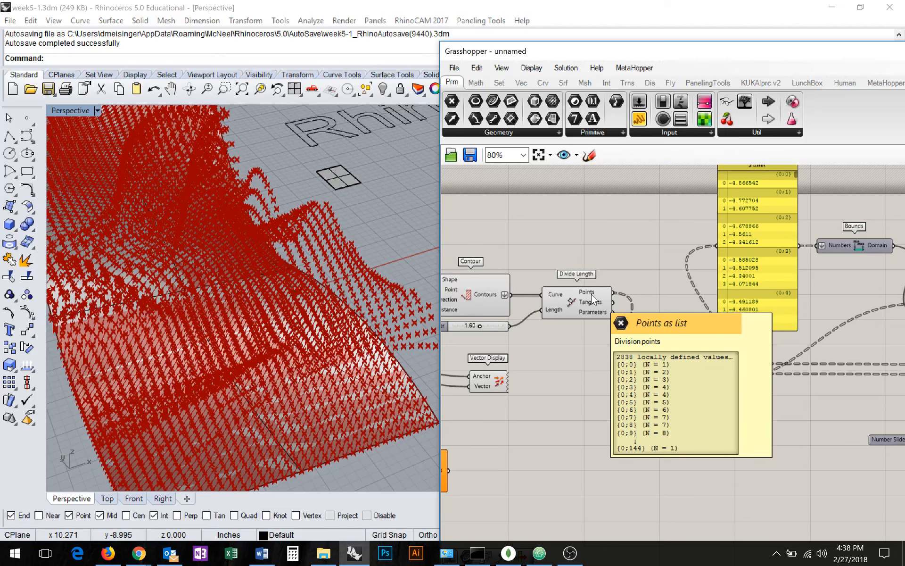
right_click_drag(828, 392, 470, 369)
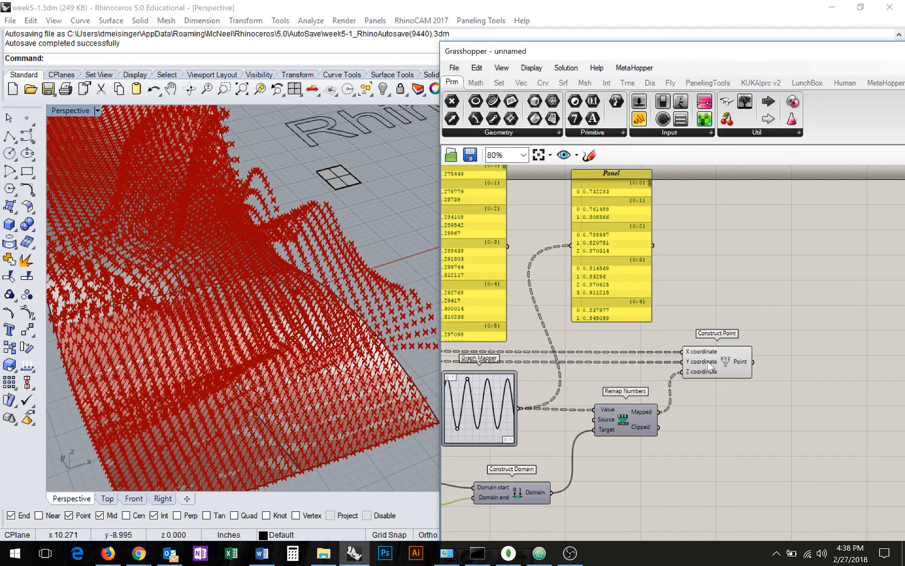
mouse_move(710, 367)
right_click_drag(780, 382, 706, 372)
left_click_drag(666, 352, 673, 357)
mouse_move(672, 357)
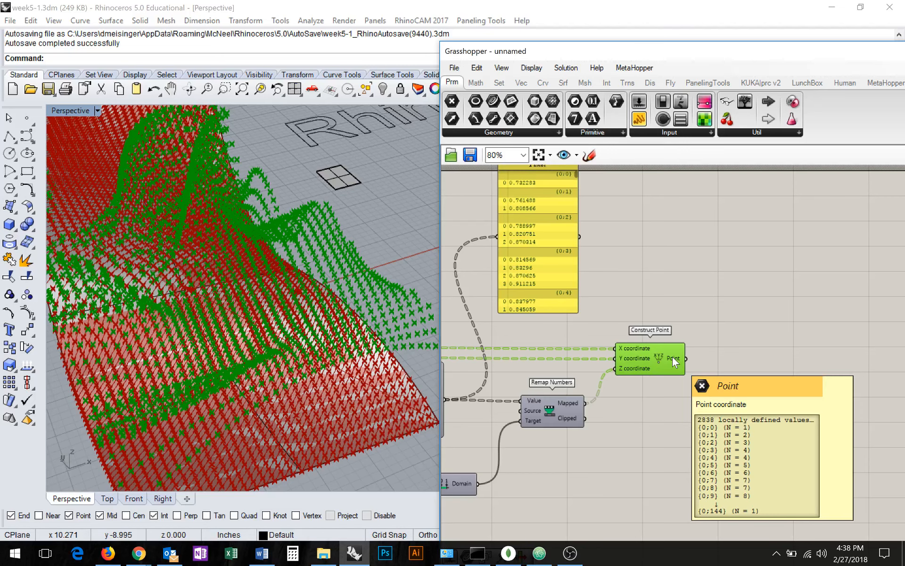
- Add an Interpolate curve component beside Construct Point and connect the Point output to its Vertices input
right_click_drag(721, 403, 649, 370)
left_click(664, 319)
double_click(663, 319)
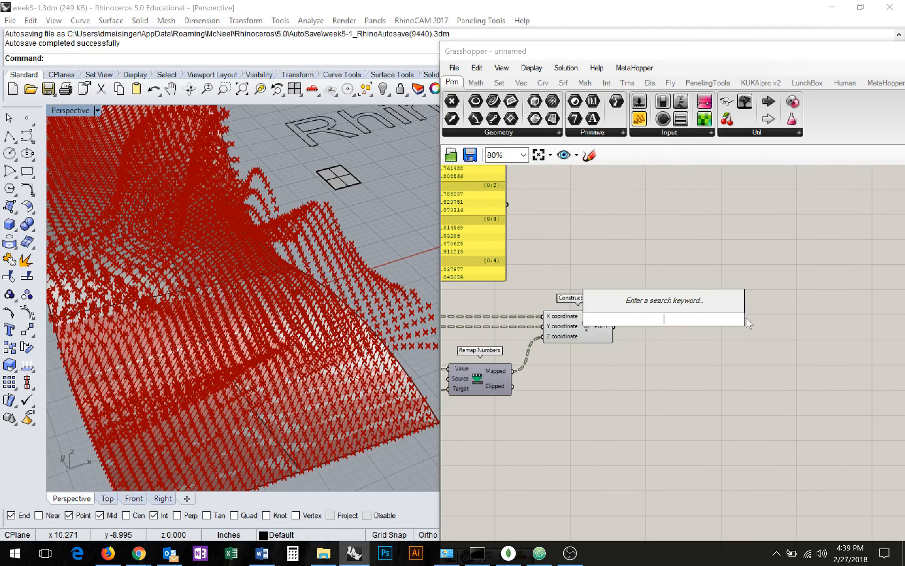
type("inter")
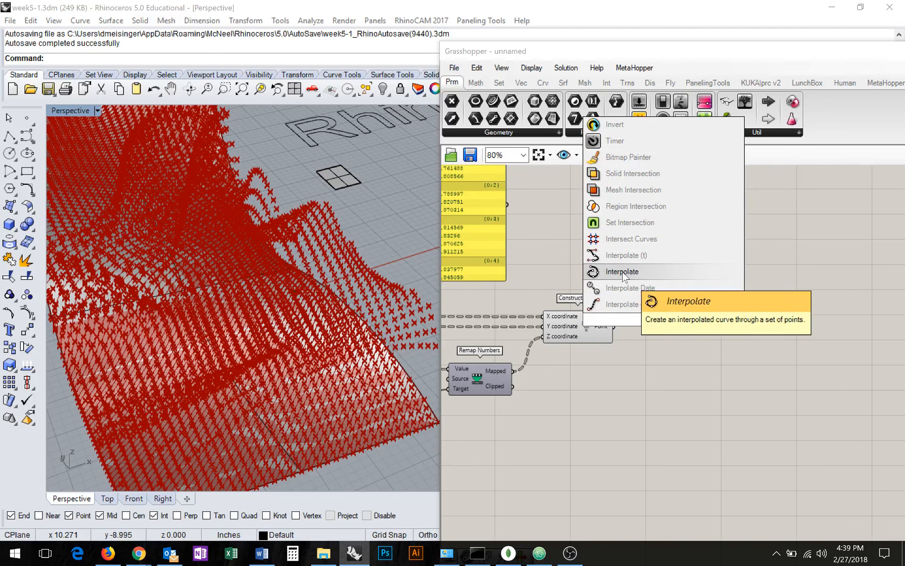
left_click(602, 276)
left_click_drag(660, 312, 697, 345)
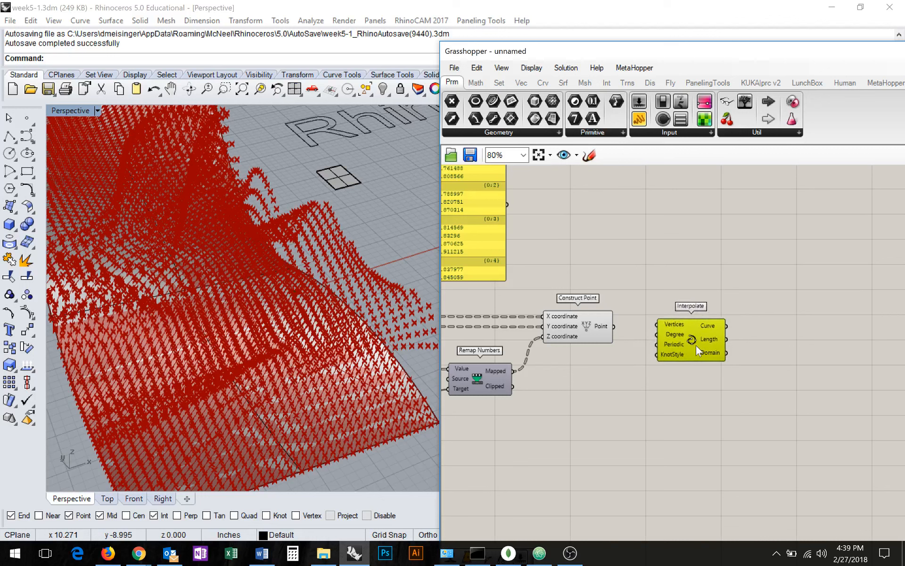
left_click_drag(615, 331, 676, 337)
- Restrict the preview to selected components, shift the Grasshopper window aside to uncover the viewport, and select Interpolate
scroll(733, 352, "up", 3)
left_click_drag(695, 48, 516, 28)
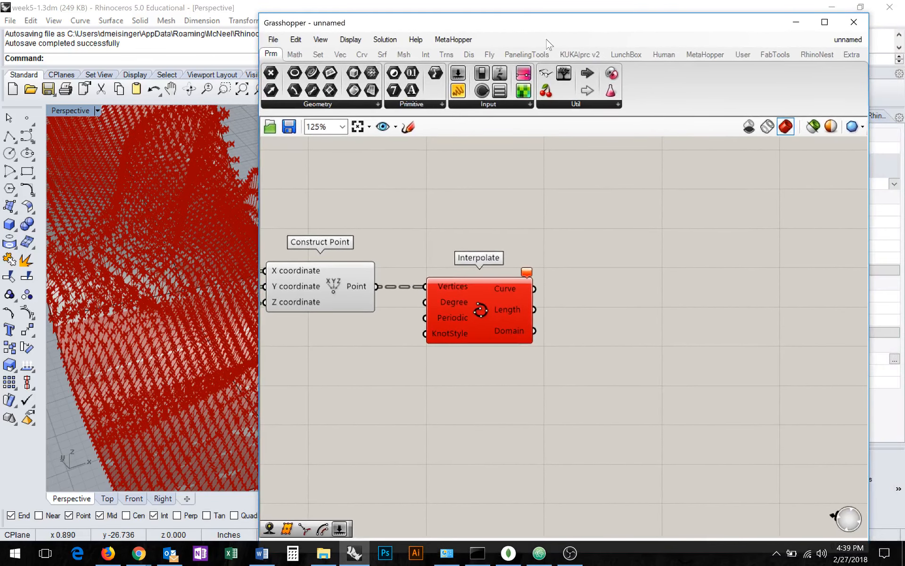
left_click(809, 134)
left_click_drag(571, 23, 802, 19)
left_click(723, 303)
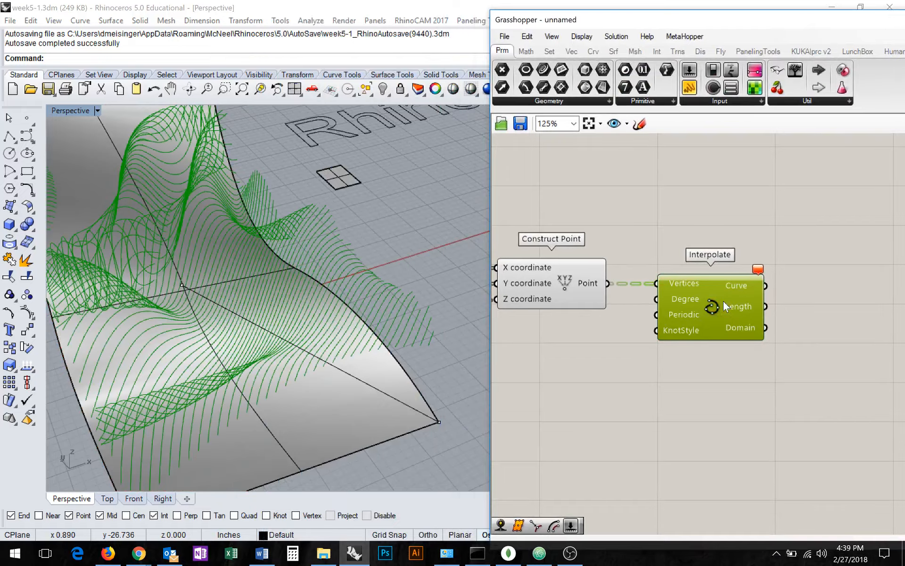
- Examine the rebuilt points and the interpolated curves in the Perspective viewport, including the curve ends near the surface corner
right_click_drag(216, 453, 376, 304)
left_click(558, 279)
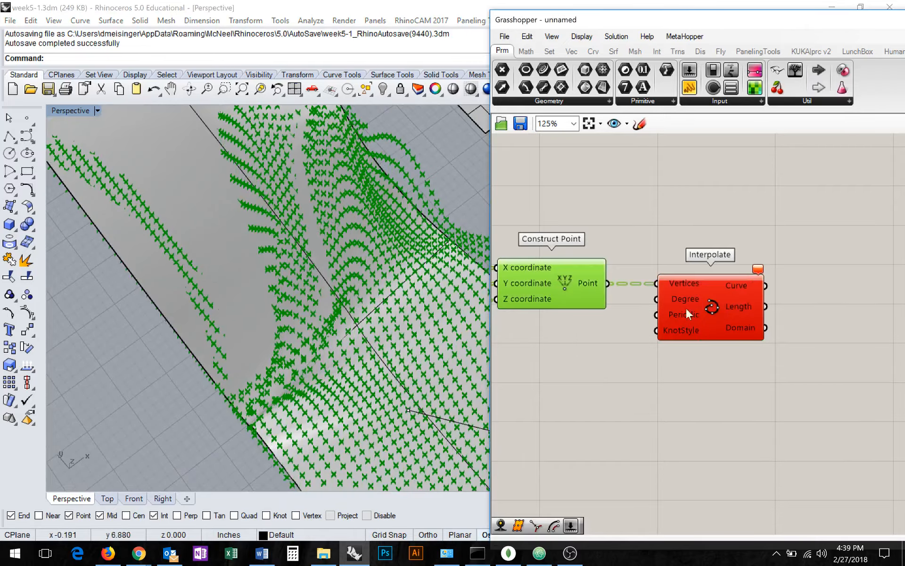
left_click(703, 300, "shift")
right_click_drag(359, 352, 337, 348)
left_click(762, 223)
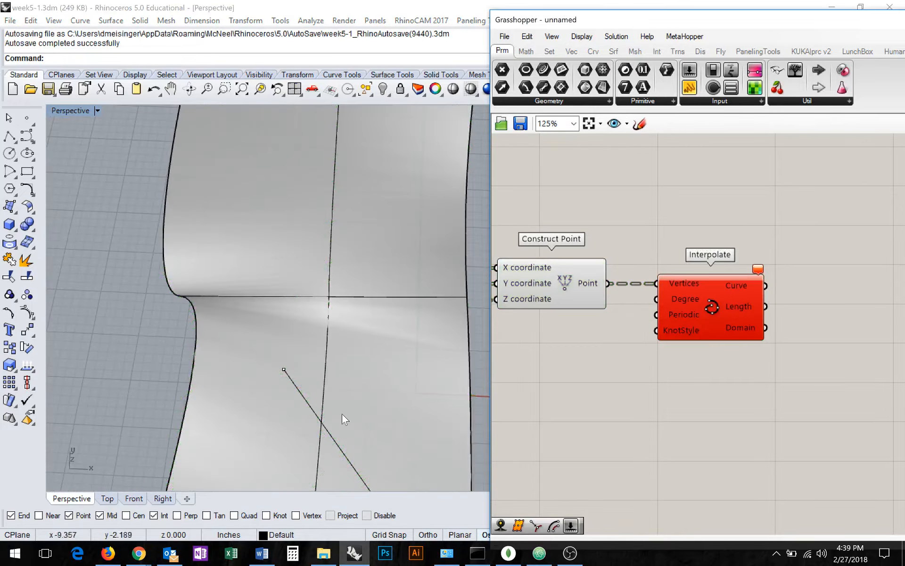
left_click(697, 320)
right_click_drag(368, 382, 278, 214, "shift")
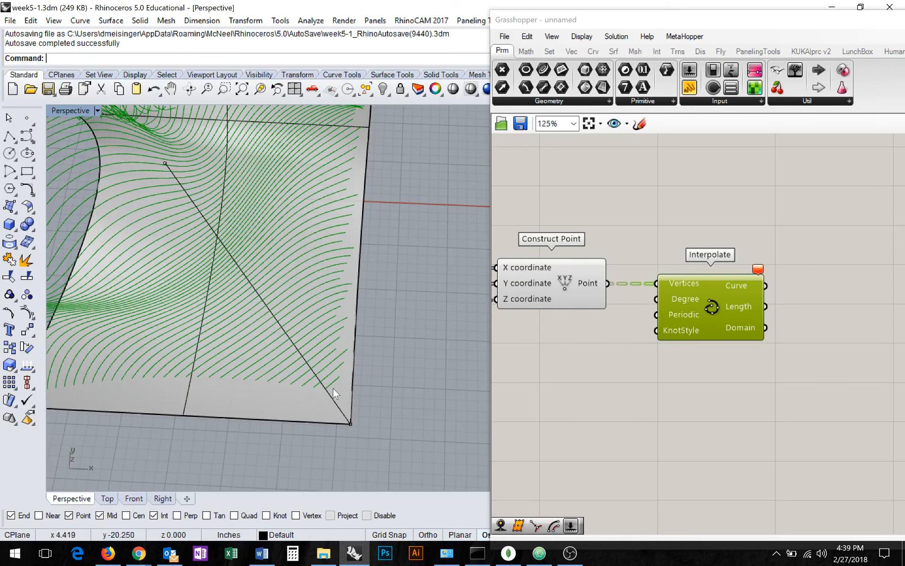